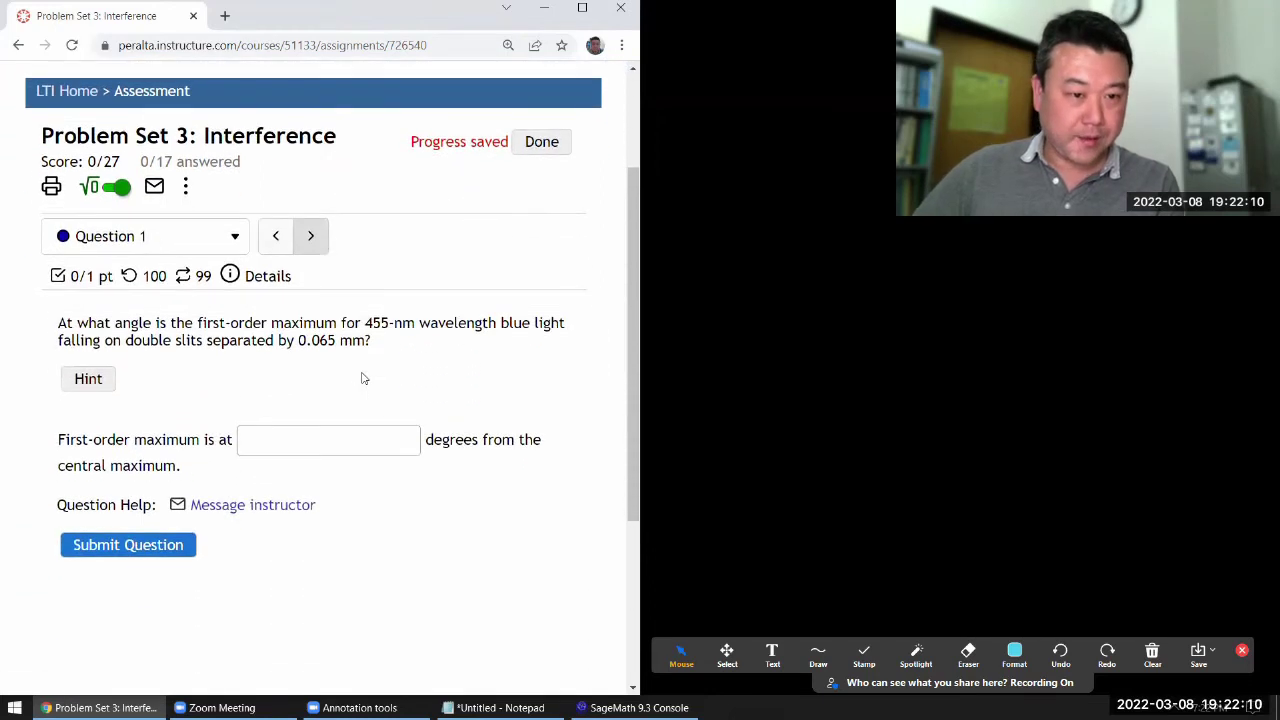
scroll(364, 378, "down", 1)
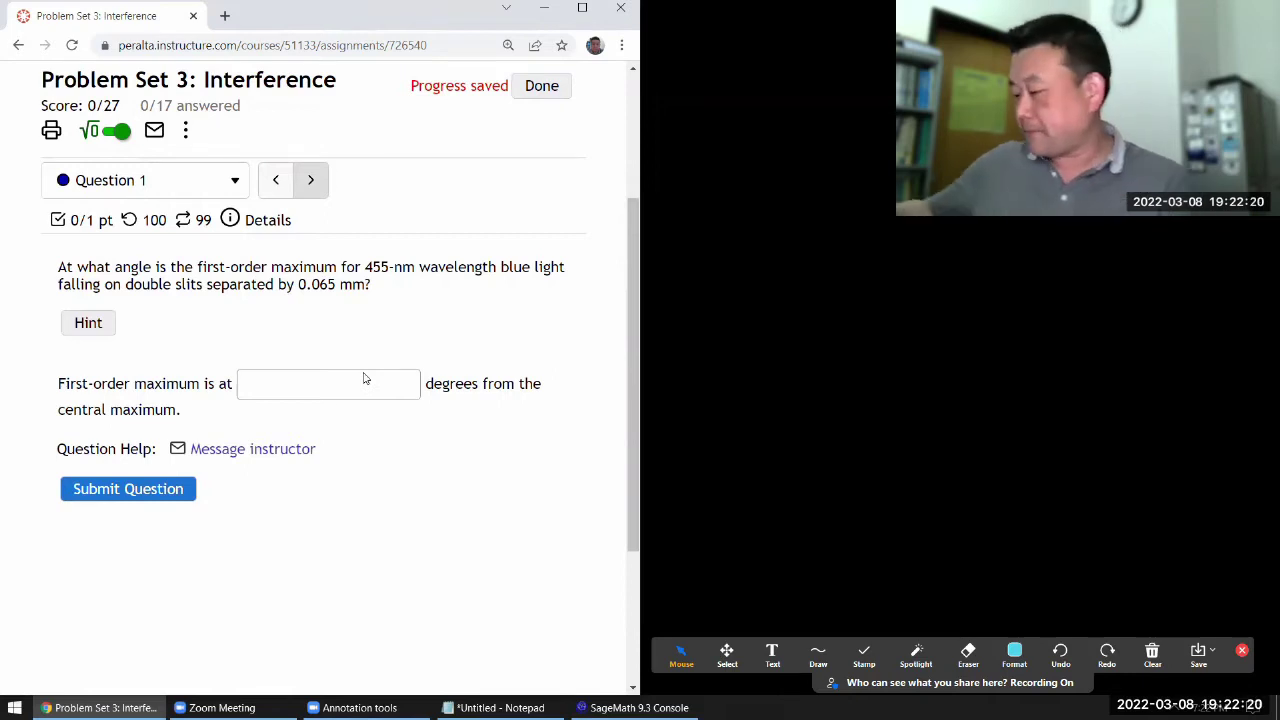
- Annotate Question 1's 455-nm wavelength with λ and underline the 0.065 mm spacing as d
left_click(1014, 652)
left_click(1106, 543)
left_click(818, 652)
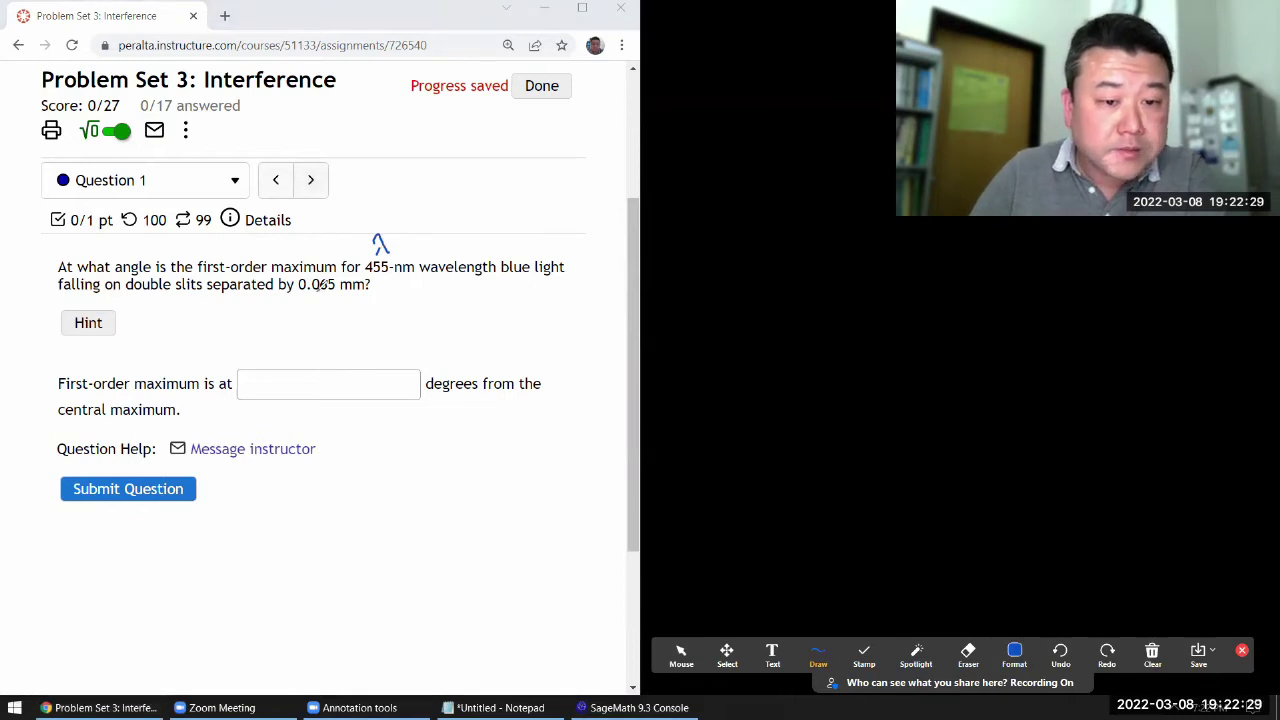
mouse_move(297, 295)
left_mouse_down()
mouse_move(364, 294)
mouse_move(328, 322)
mouse_move(339, 297)
left_mouse_up()
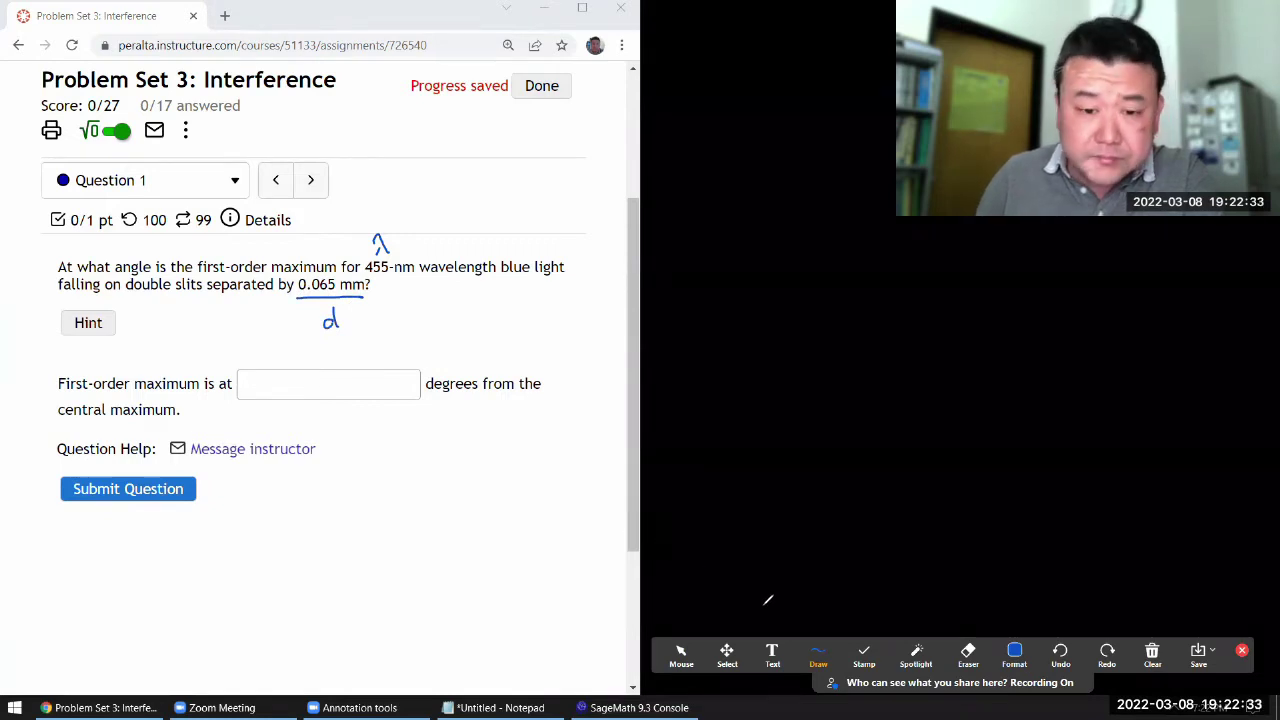
left_click(681, 655)
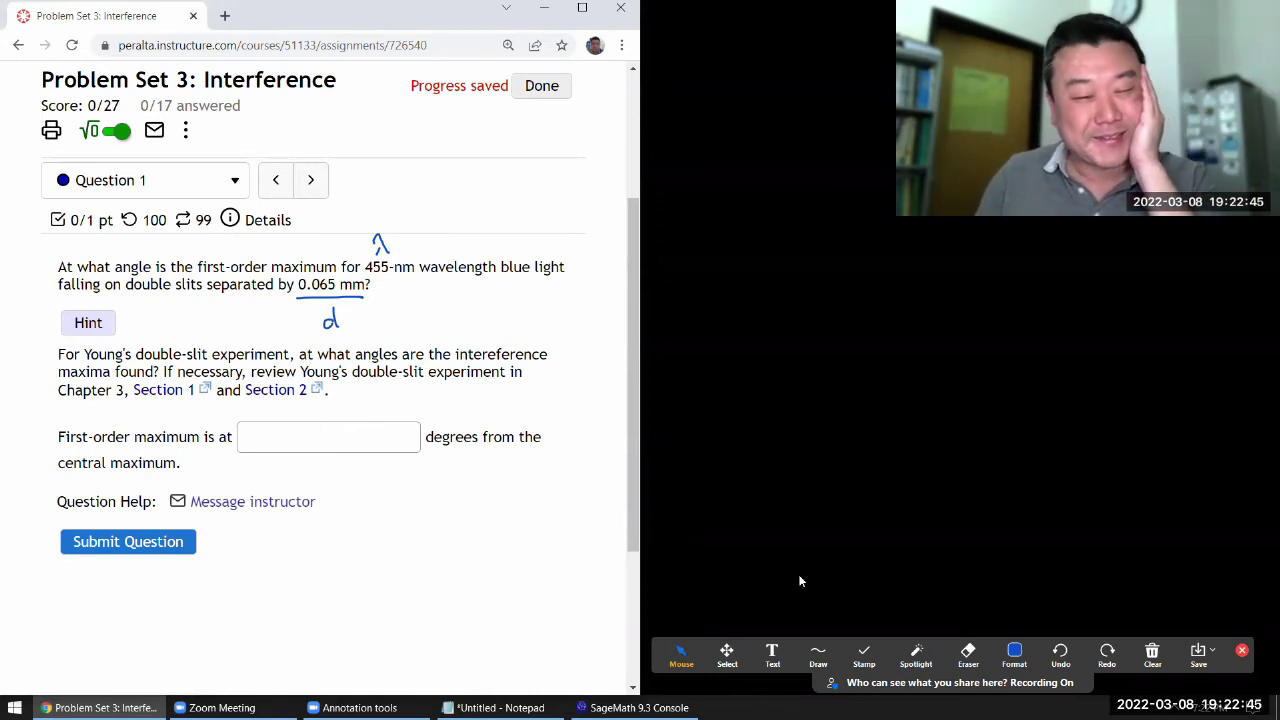
- Switch the annotation pen to yellow and underline 'maximum' and 0.065 mm
left_click(1014, 652)
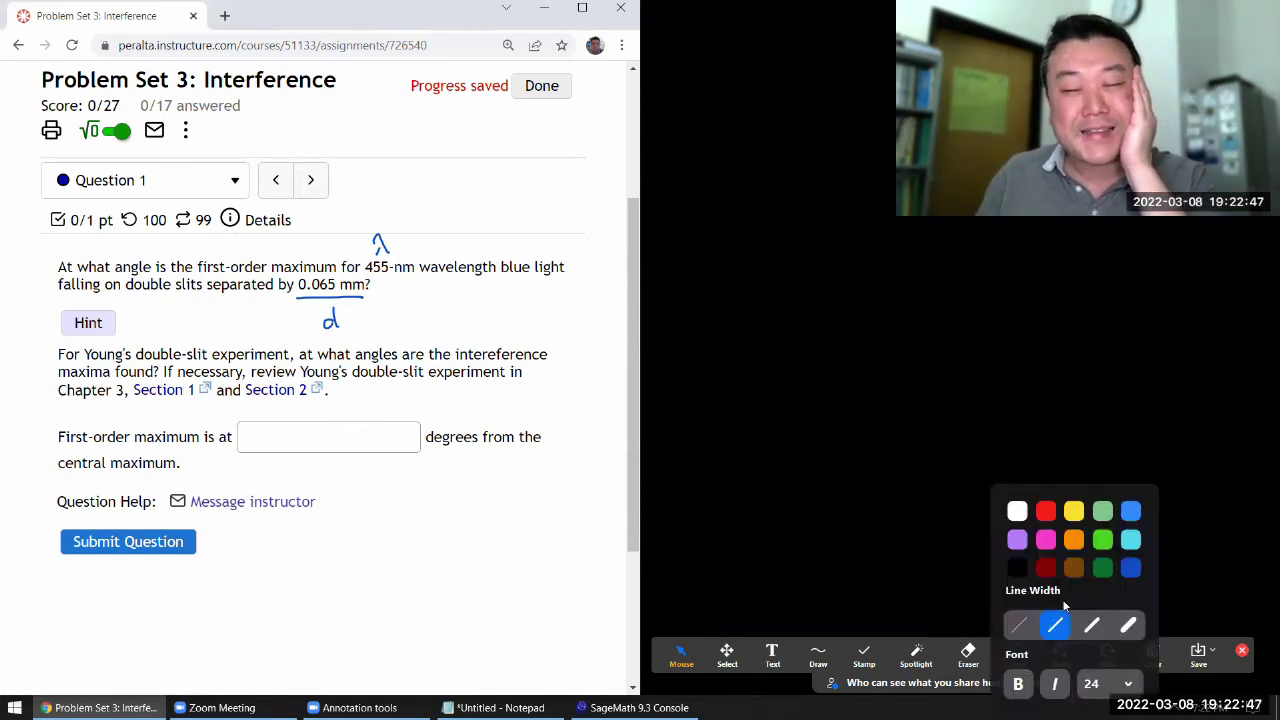
left_click(1075, 510)
left_click(818, 652)
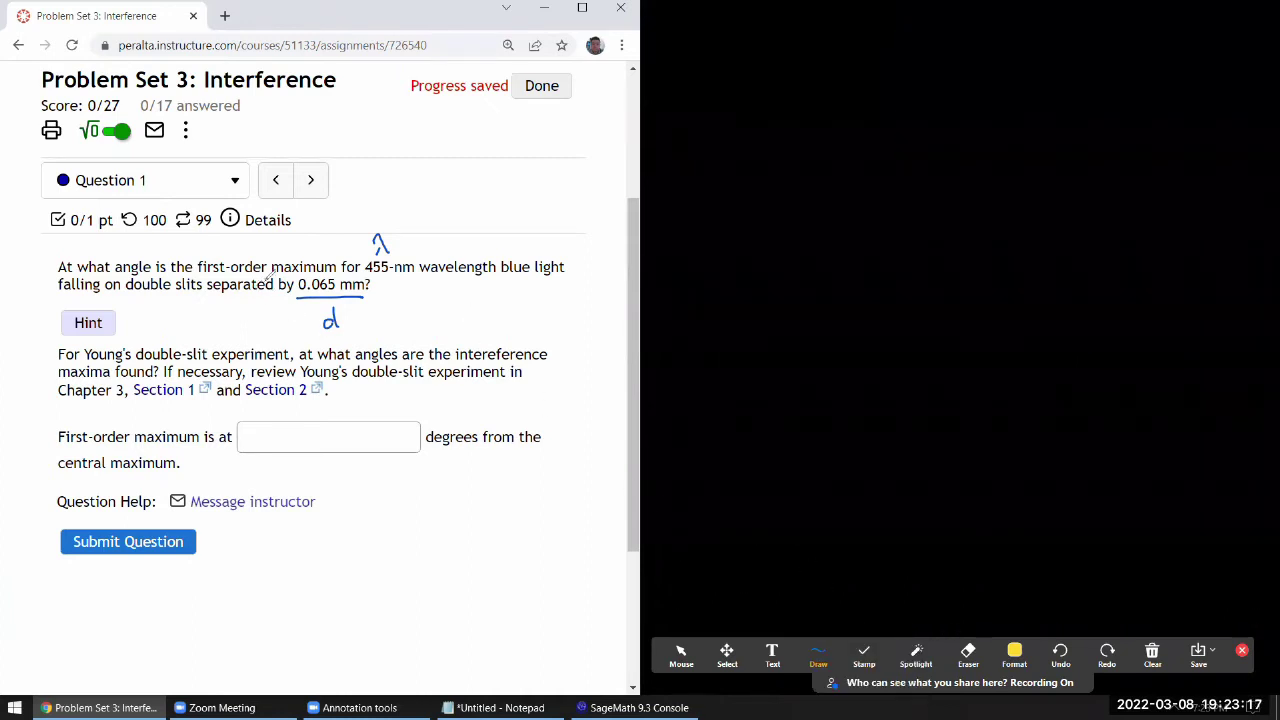
left_click_drag(275, 270, 356, 282)
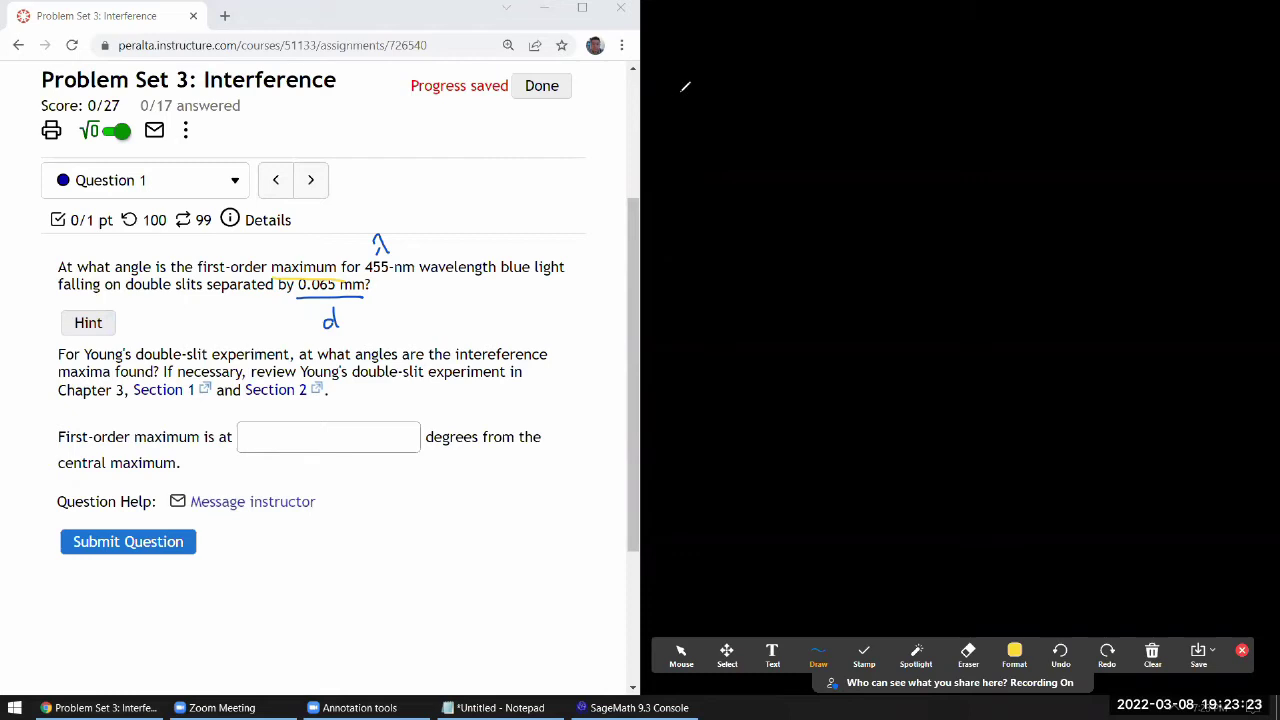
- Handwrite d·sinθ = m·λ on the black area, underline it, and caption it 'Constr. int. for double-slit'
mouse_move(679, 88)
left_mouse_down()
mouse_move(676, 78)
mouse_move(677, 112)
left_mouse_up()
mouse_move(704, 90)
left_mouse_down()
mouse_move(697, 106)
mouse_move(746, 96)
left_mouse_up()
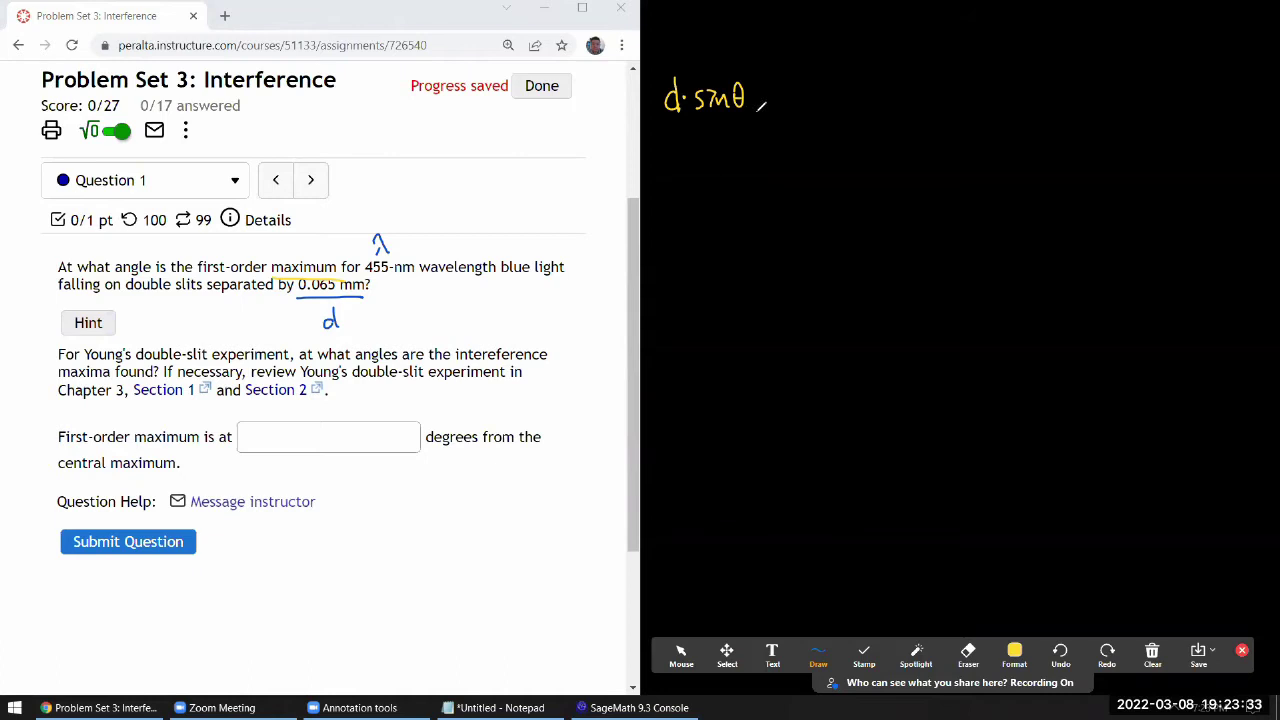
left_click_drag(736, 93, 761, 101)
left_click_drag(770, 92, 792, 107)
left_click(798, 97)
mouse_move(812, 80)
left_mouse_down()
mouse_move(824, 104)
mouse_move(810, 106)
left_mouse_up()
left_click_drag(668, 120, 840, 117)
mouse_move(704, 134)
left_mouse_down()
mouse_move(697, 148)
mouse_move(776, 130)
mouse_move(782, 142)
mouse_move(811, 128)
mouse_move(826, 142)
mouse_move(898, 128)
mouse_move(918, 145)
mouse_move(955, 131)
left_mouse_up()
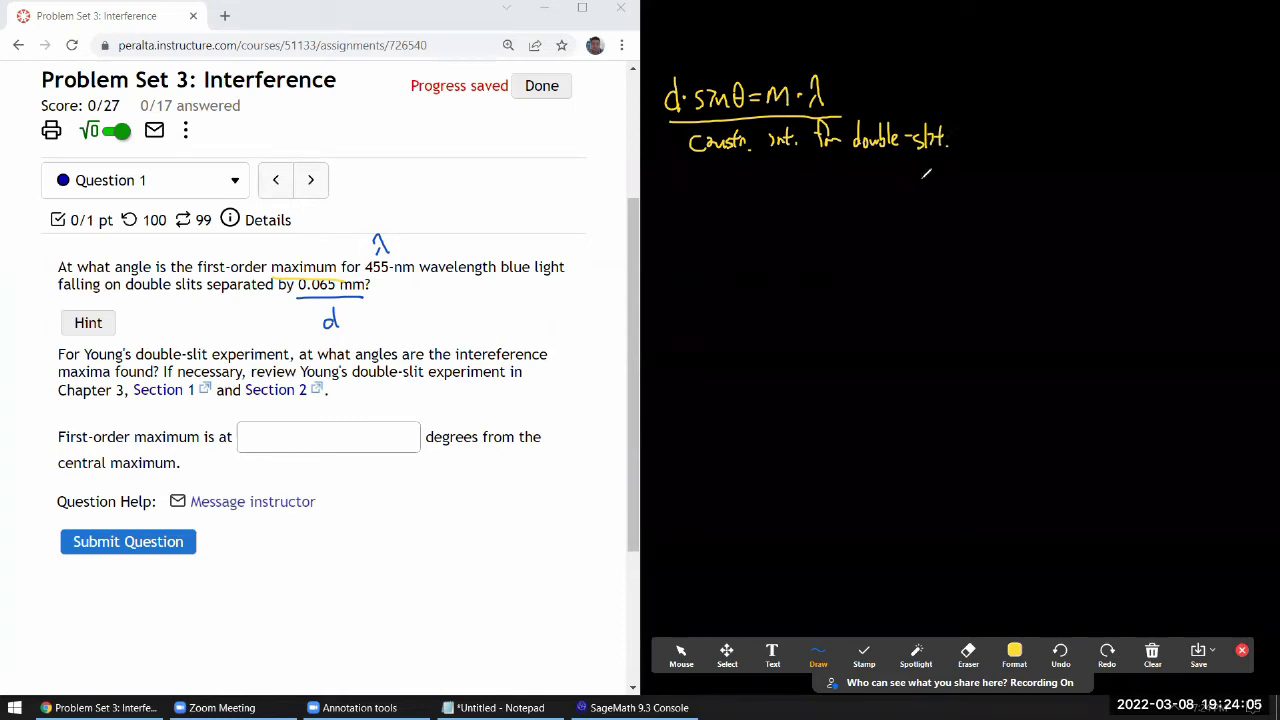
- Open textbook sections 3.1 and 3.2 in new tabs and show section 3.1
left_click(680, 652)
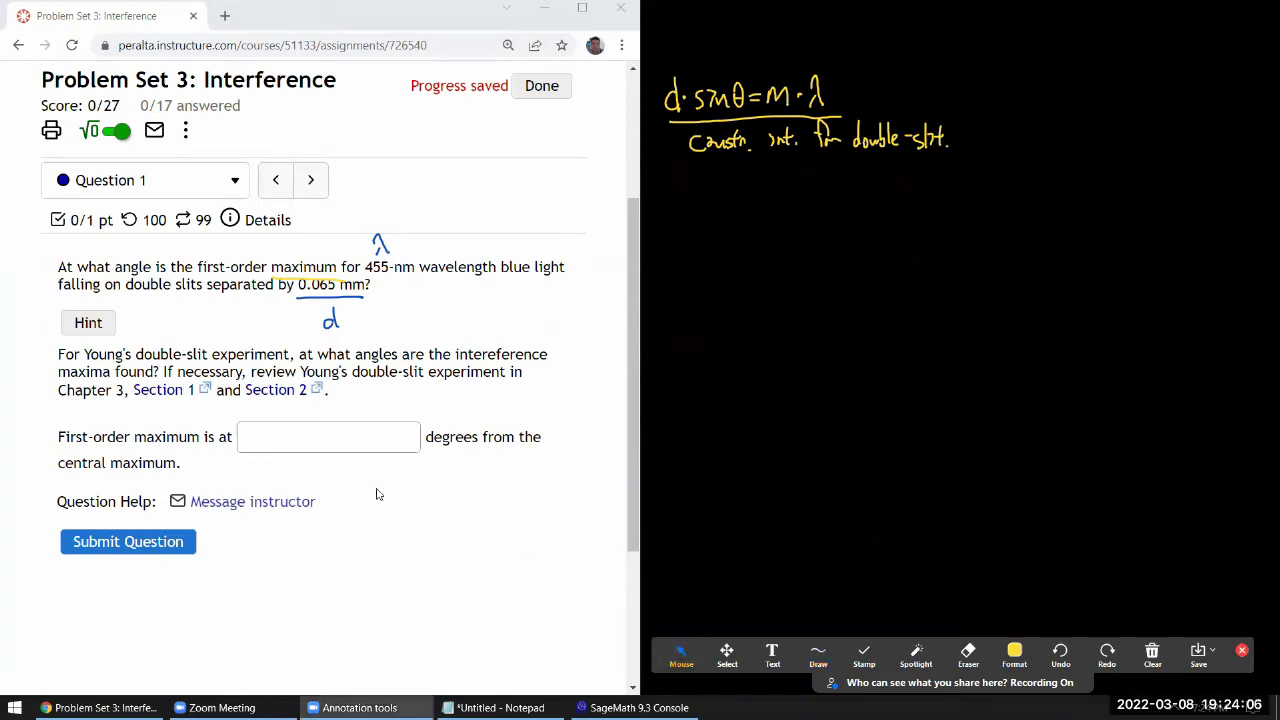
left_click(197, 398)
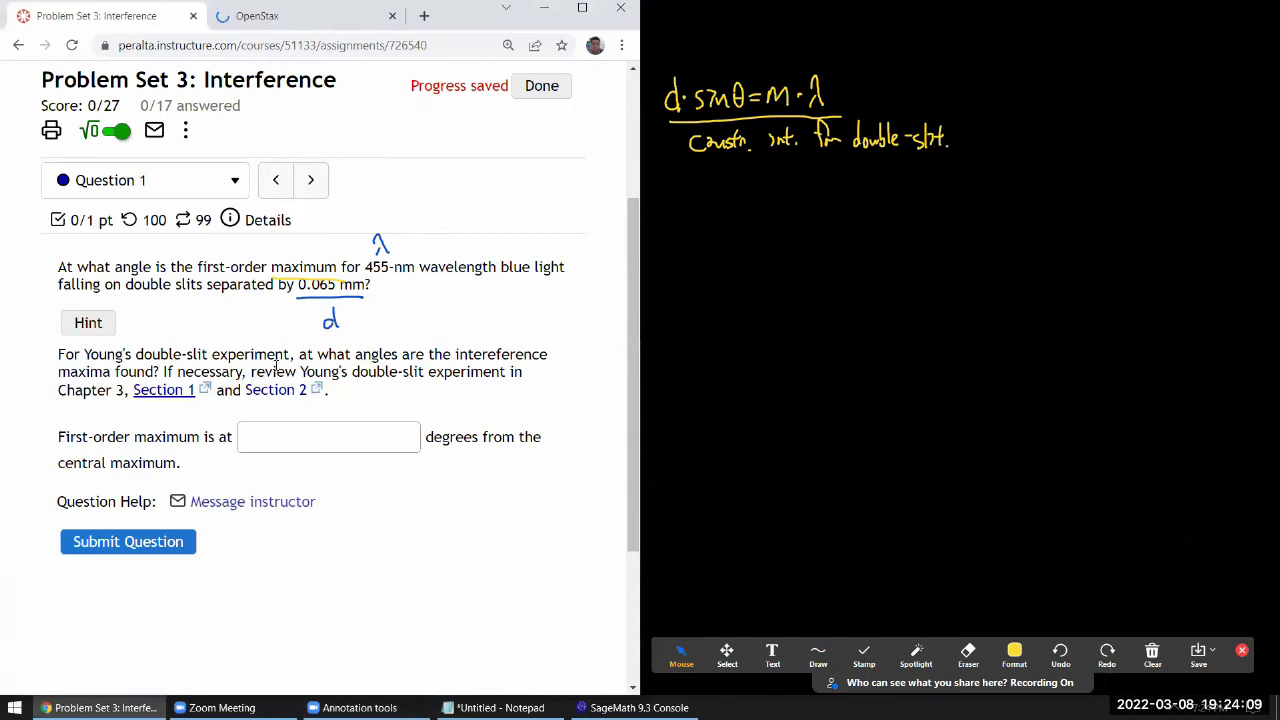
left_click(272, 392)
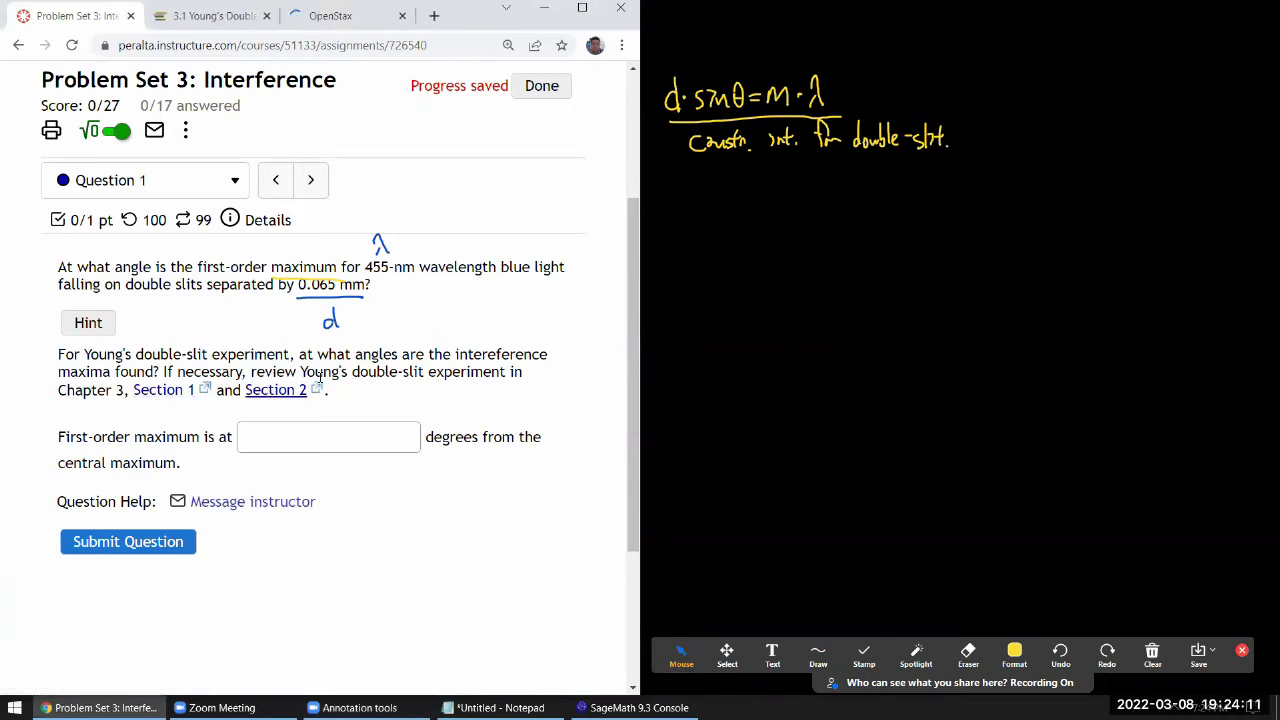
left_click(230, 16)
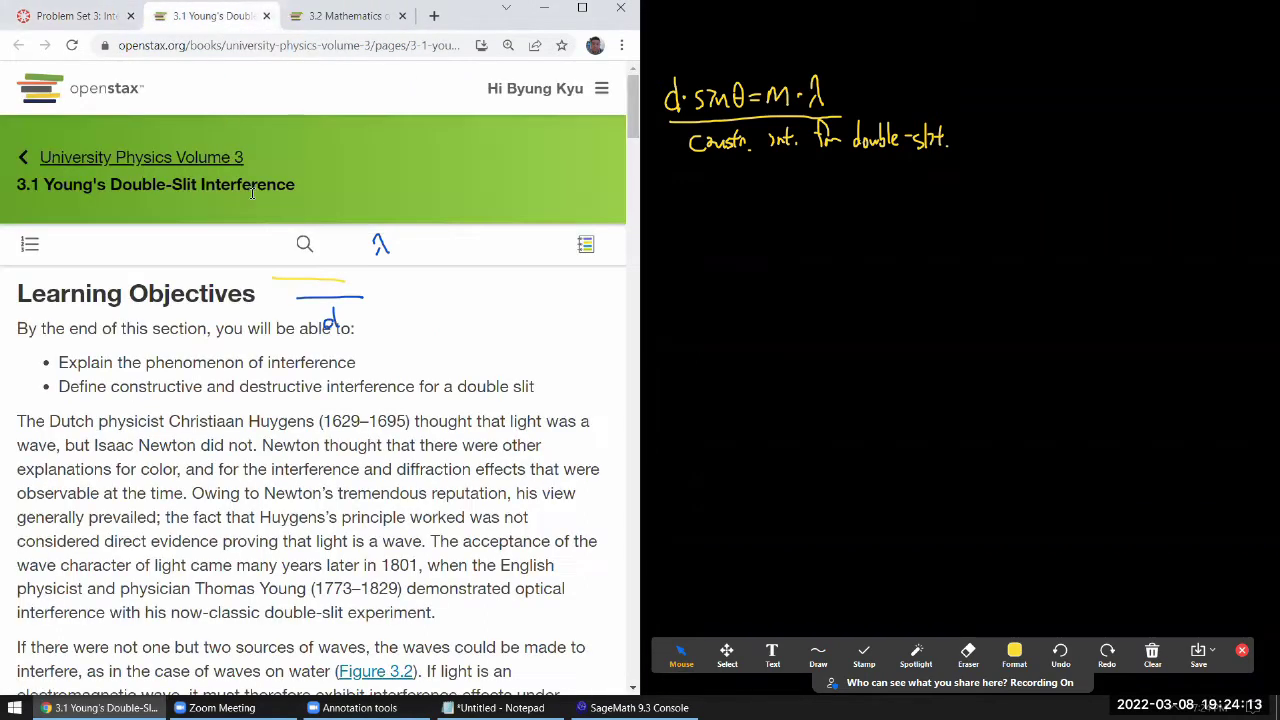
- Erase the leftover λ and d annotation marks near the heading
left_click(1014, 650)
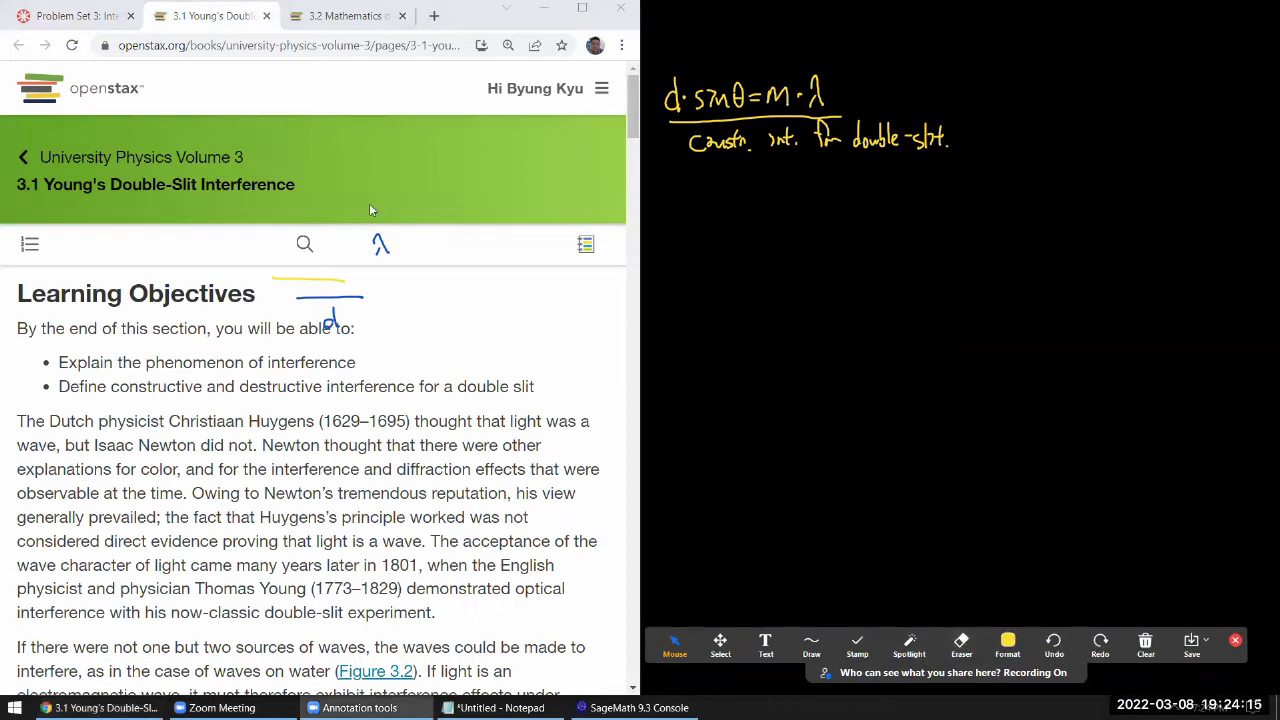
left_click_drag(18, 290, 346, 277)
left_click(962, 645)
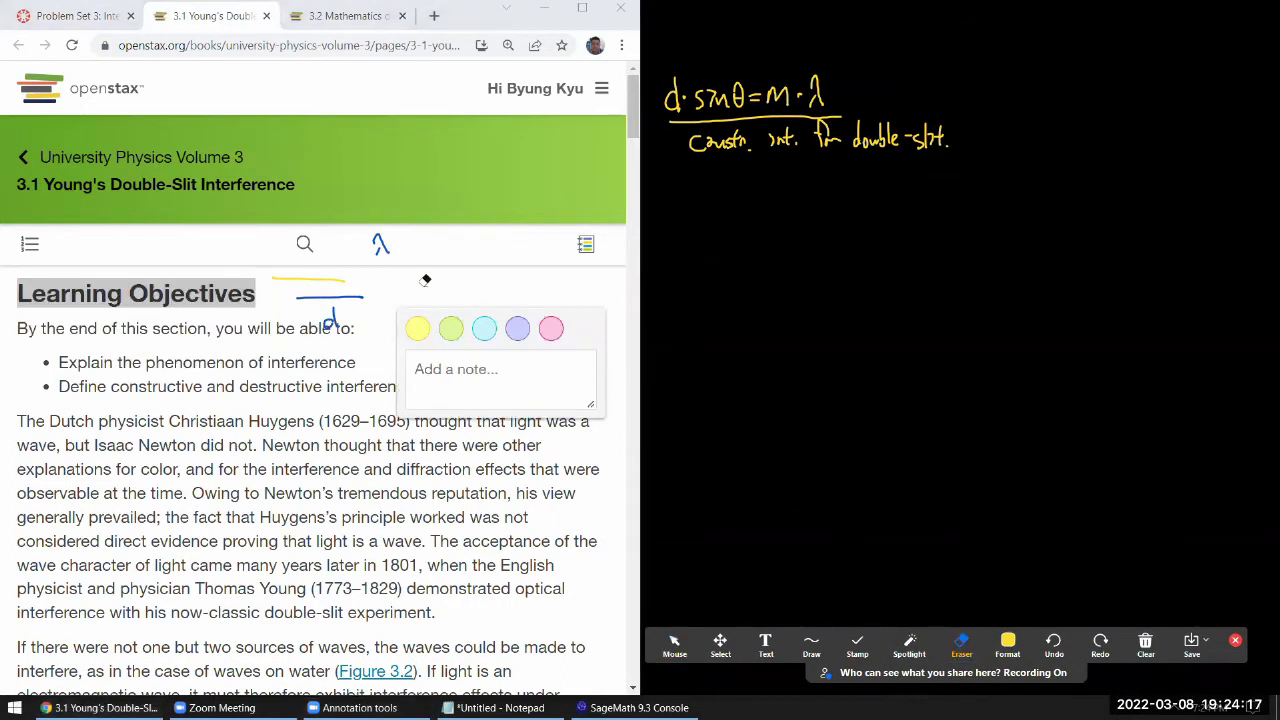
mouse_move(419, 262)
left_mouse_down()
mouse_move(291, 310)
mouse_move(338, 274)
mouse_move(345, 347)
left_mouse_up()
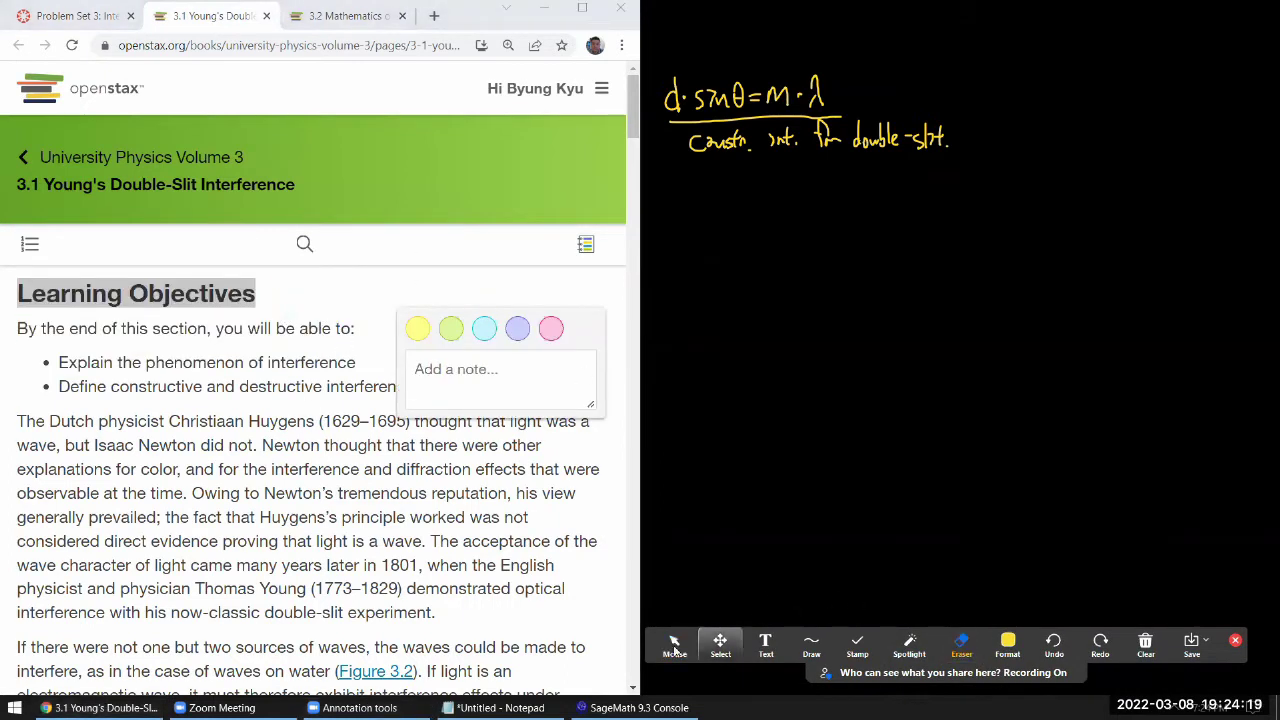
left_click(660, 630)
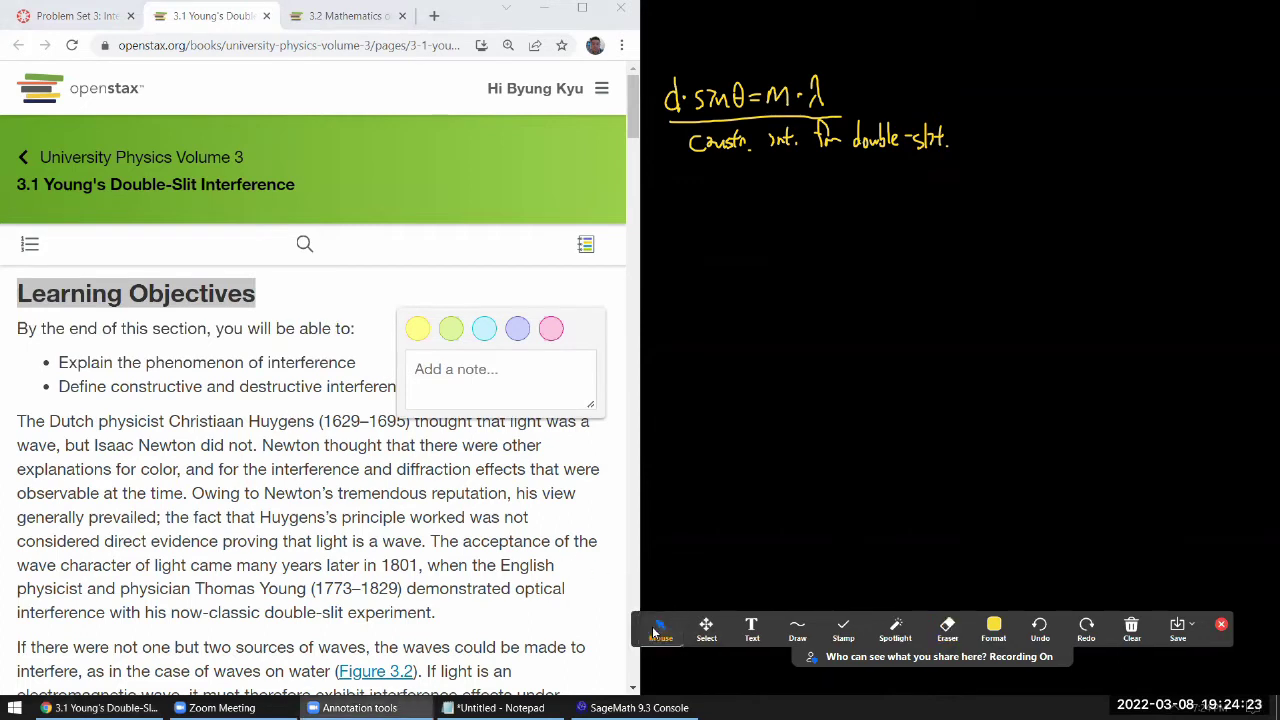
left_click(290, 466)
- Read through Young's Double-Slit Interference, highlighting the constructive condition Δl = mλ
scroll(285, 440, "down", 6)
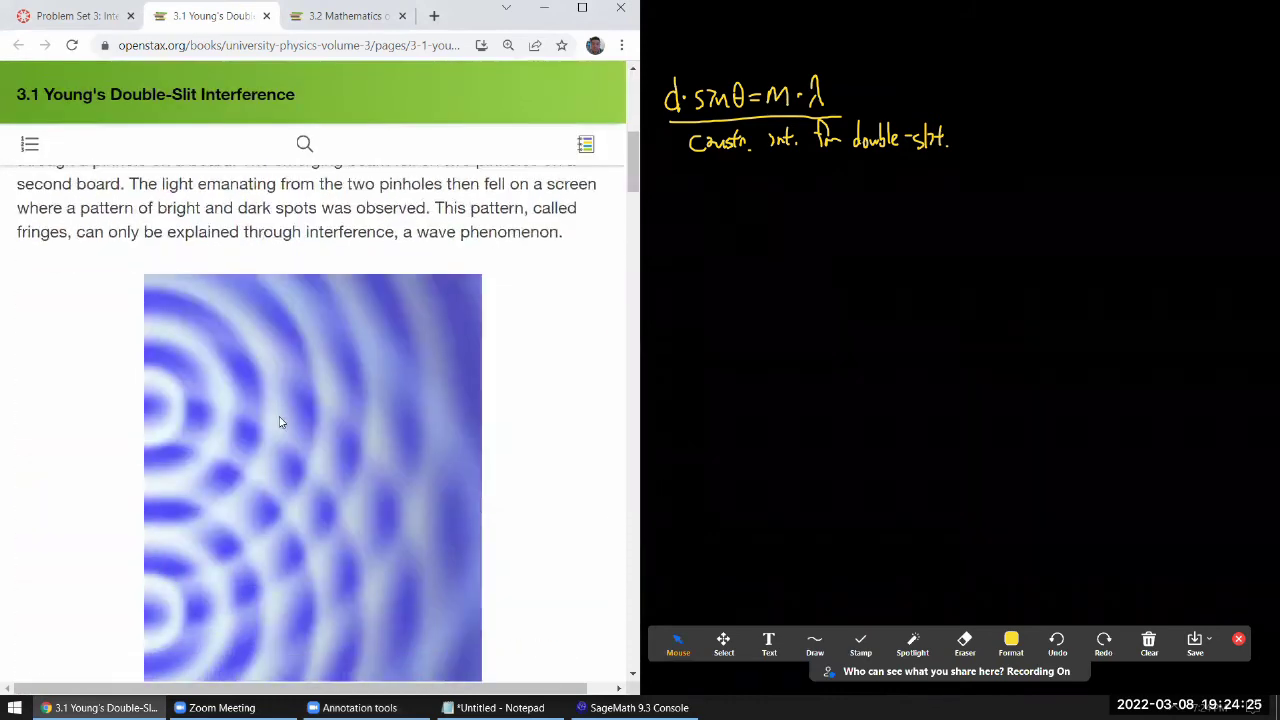
scroll(100, 400, "down", 9)
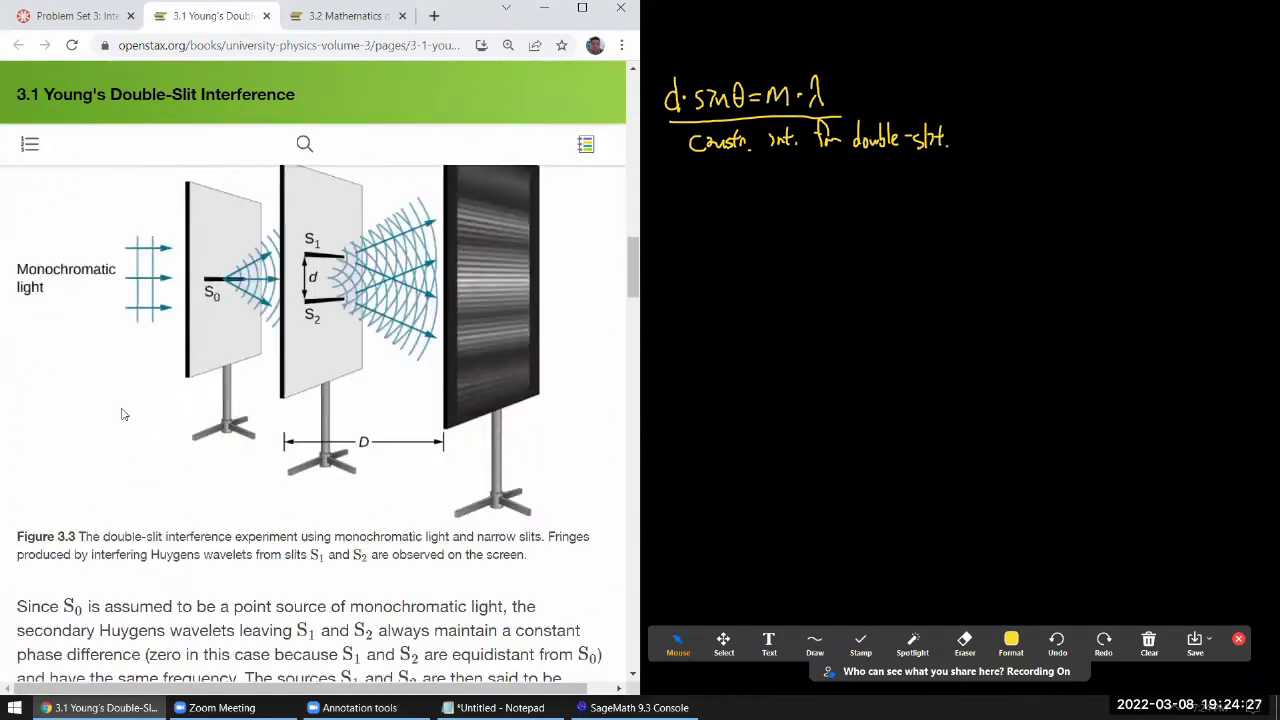
scroll(334, 484, "down", 10)
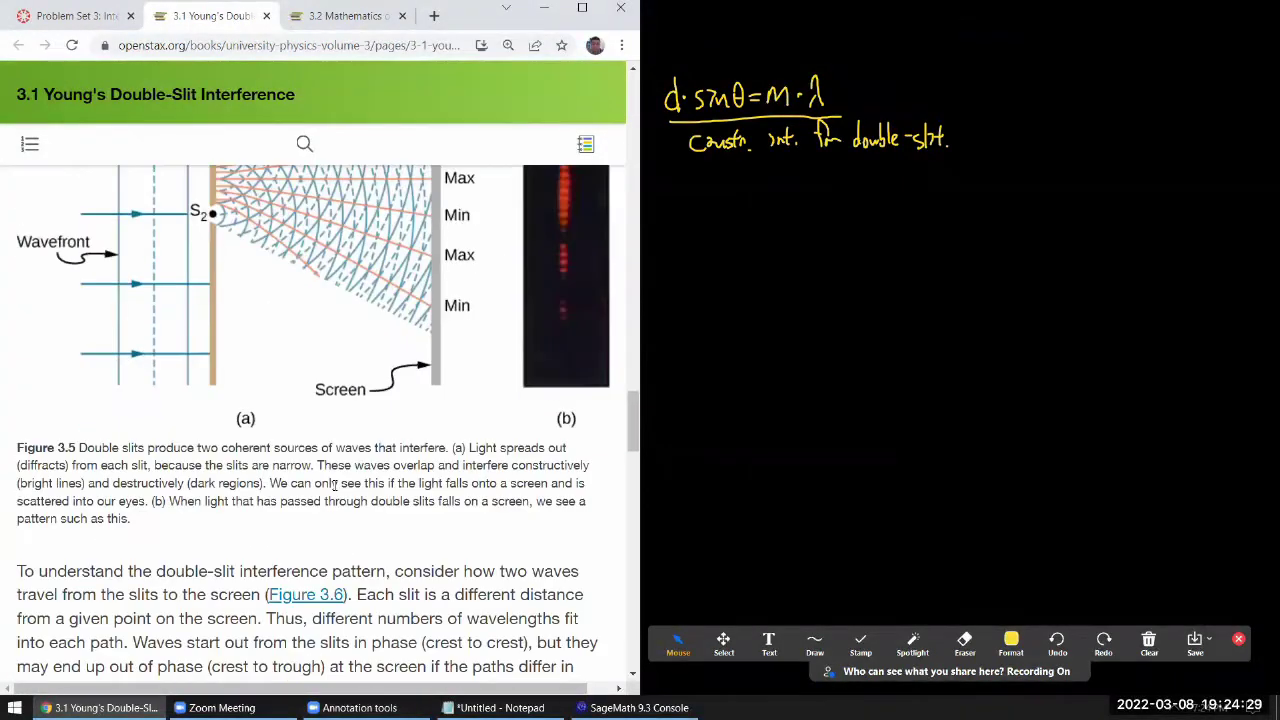
scroll(334, 484, "down", 9)
scroll(334, 484, "up", 5)
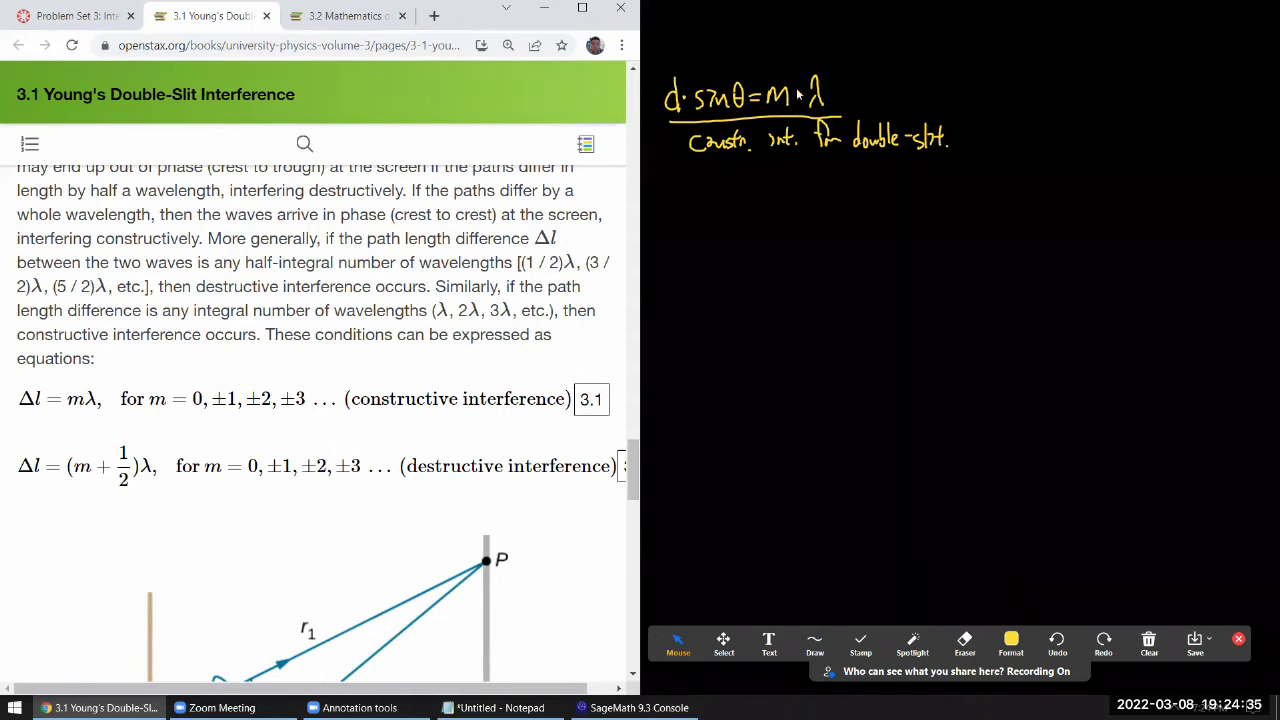
left_click_drag(15, 398, 430, 388)
scroll(309, 323, "down", 3)
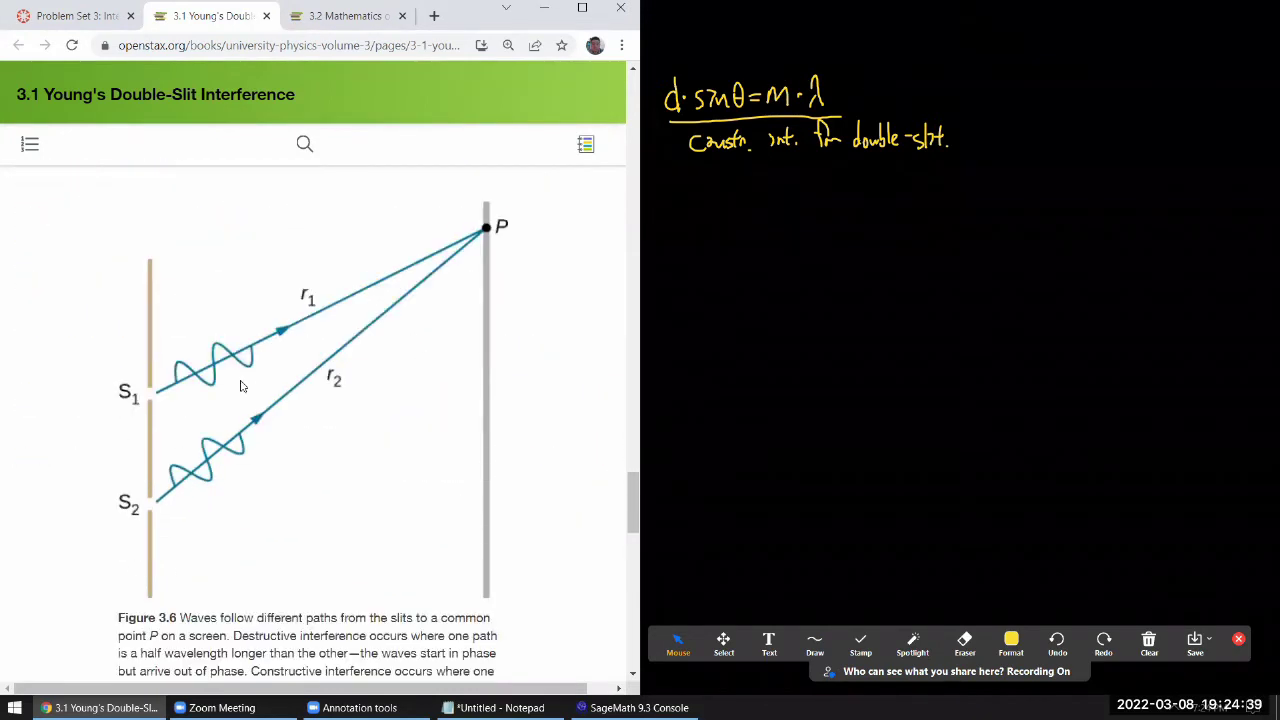
scroll(60, 376, "up", 2)
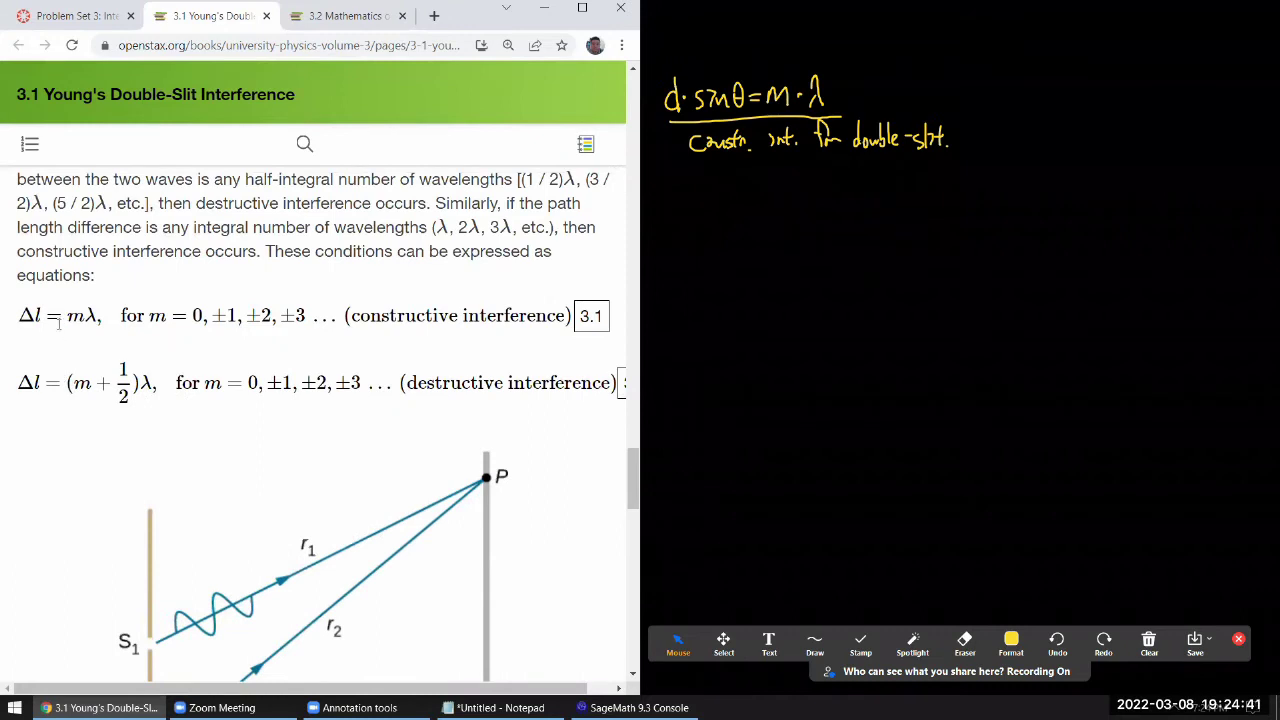
scroll(80, 355, "down", 10)
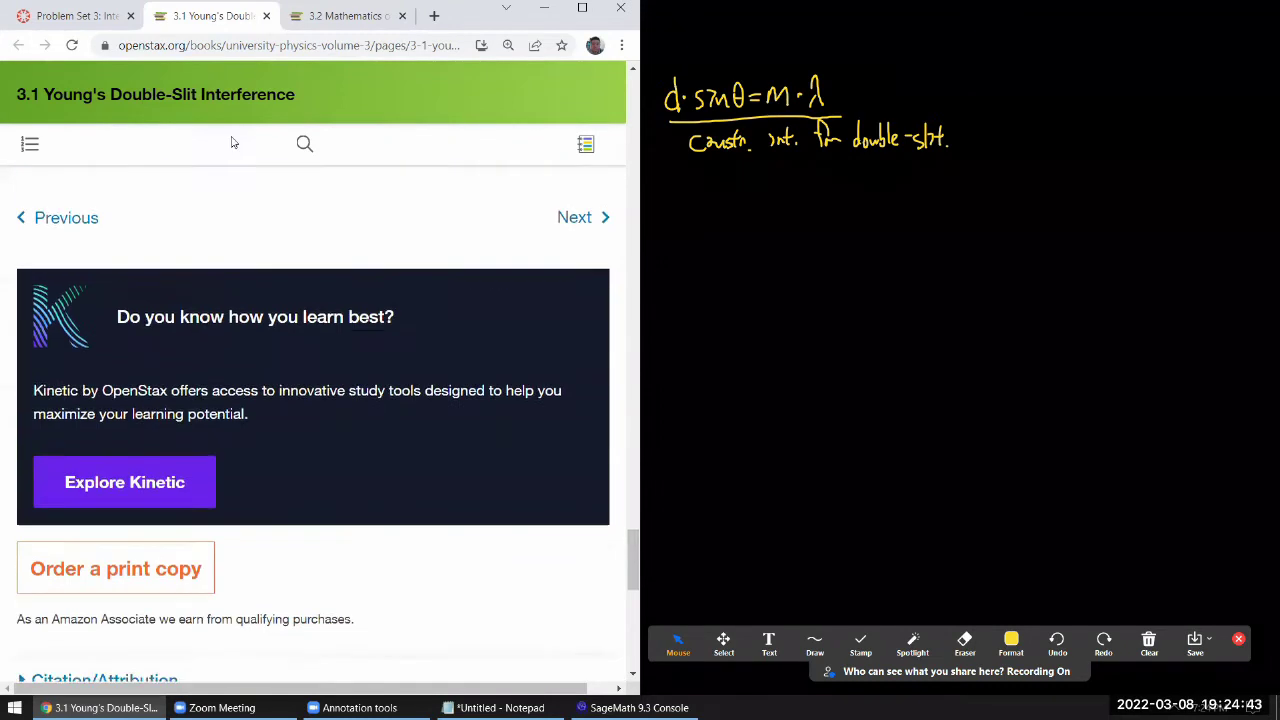
- Close section 3.1 and read section 3.2's Δl = d sin θ text down to Figure 3.8
middle_click(220, 12)
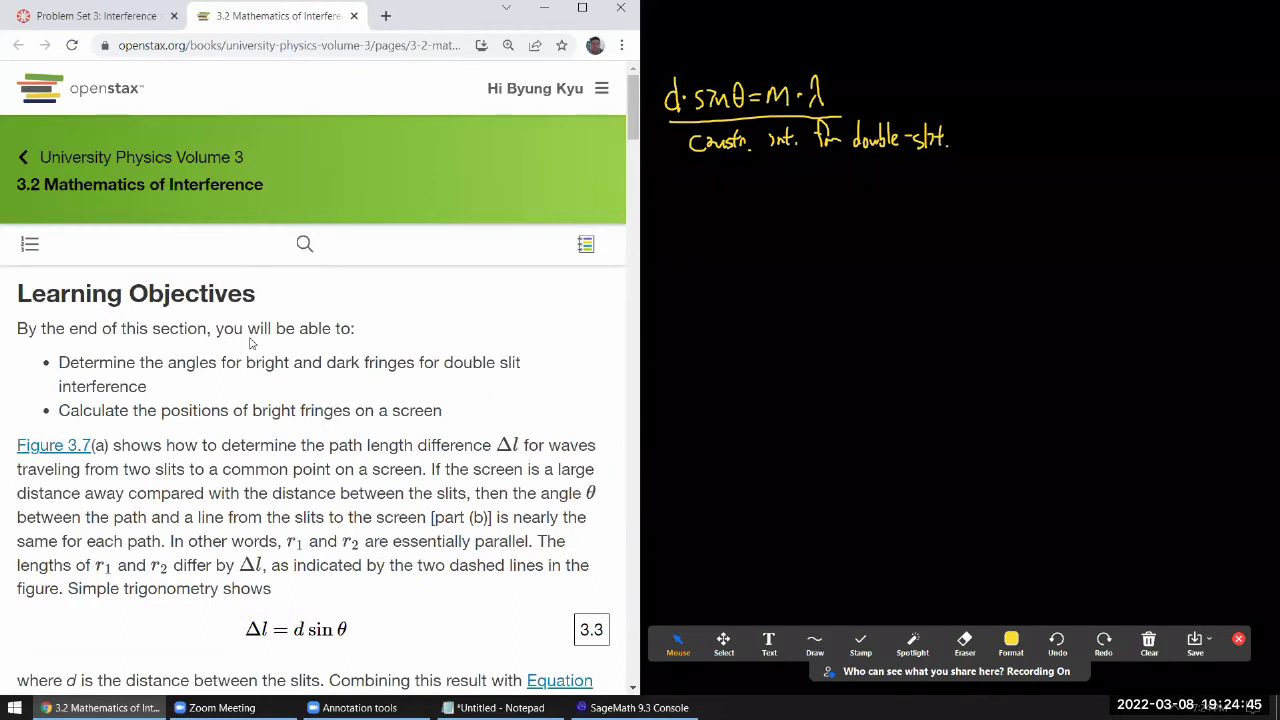
scroll(250, 342, "down", 3)
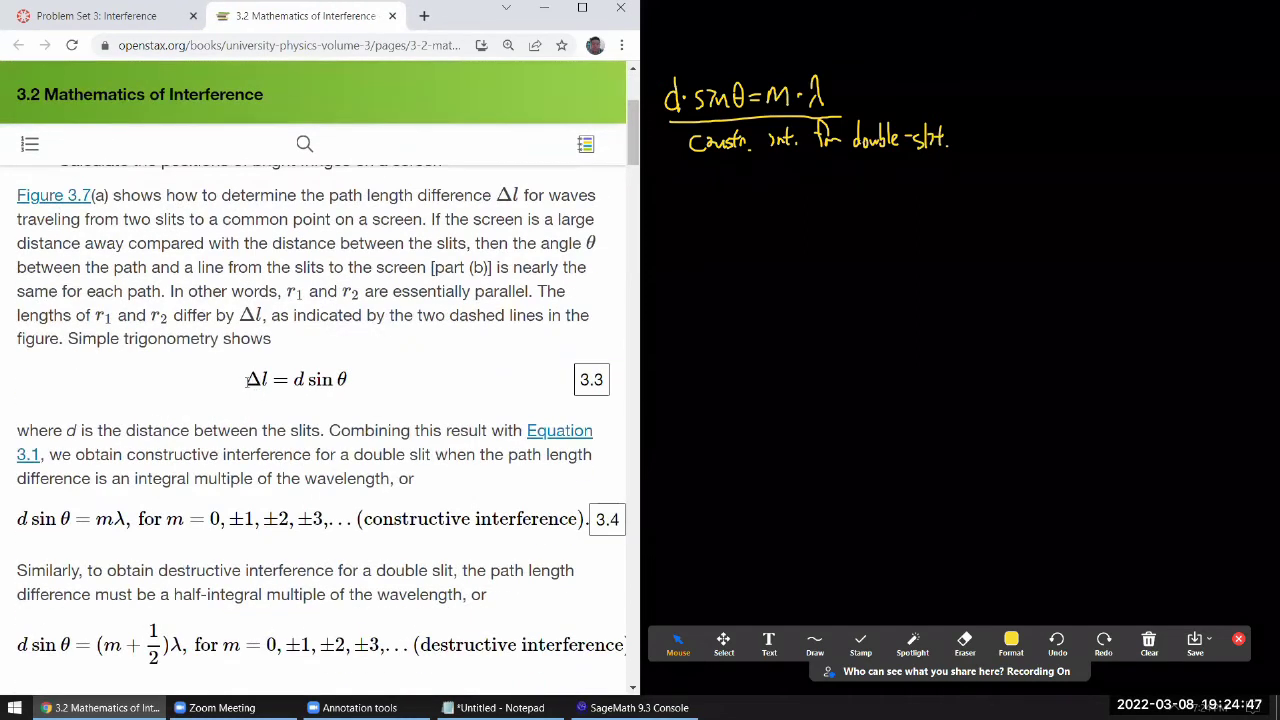
scroll(300, 410, "up", 1)
scroll(378, 447, "down", 1)
left_click_drag(68, 338, 222, 345)
scroll(251, 352, "down", 3)
scroll(251, 352, "down", 3)
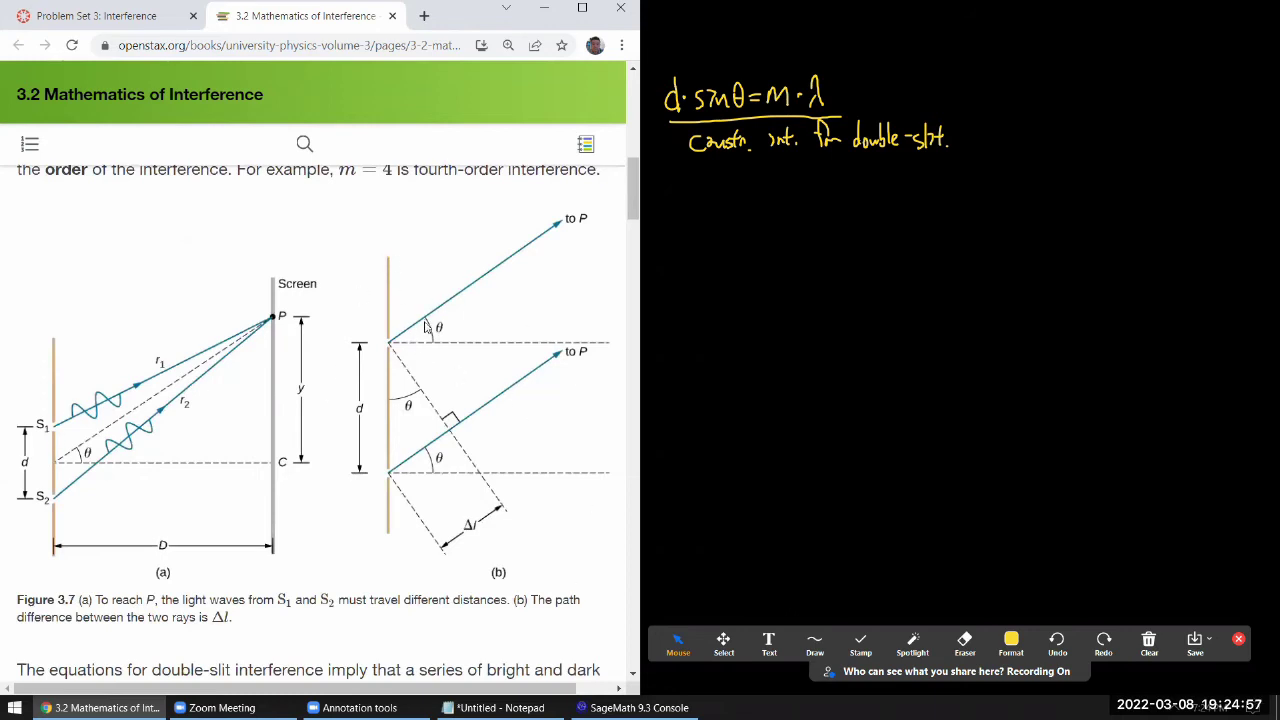
scroll(415, 323, "down", 7)
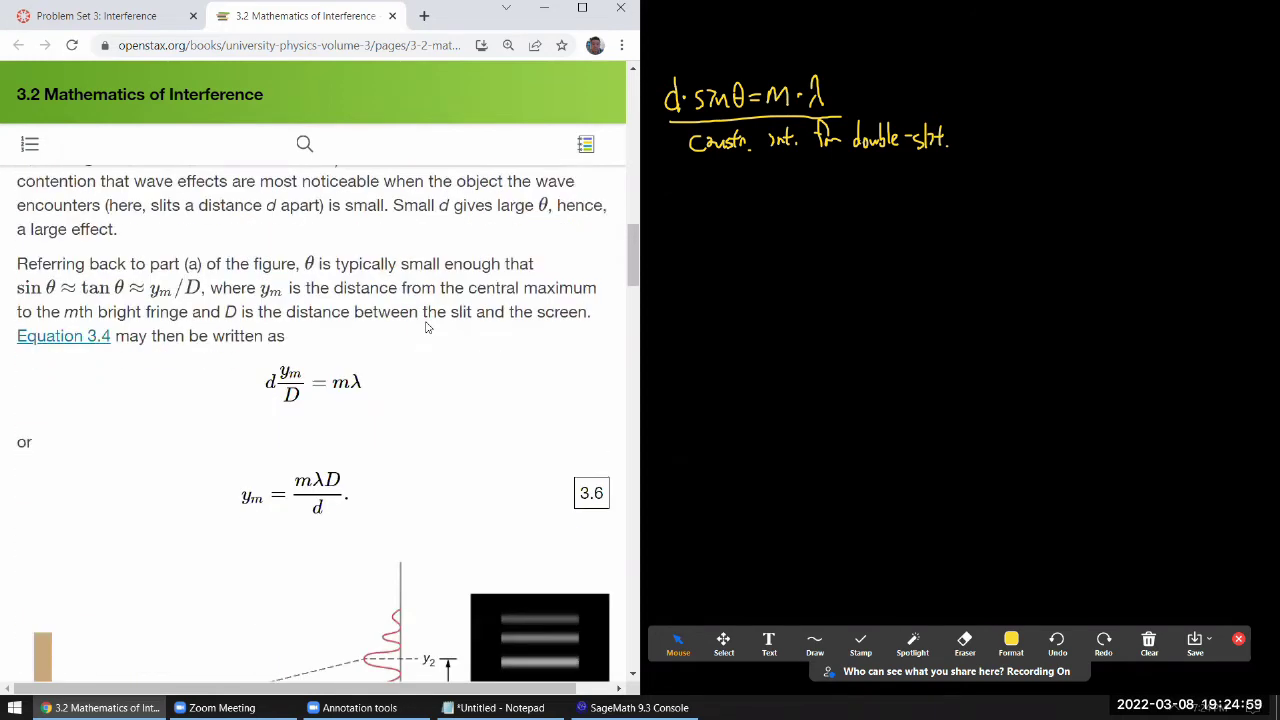
scroll(420, 340, "down", 5)
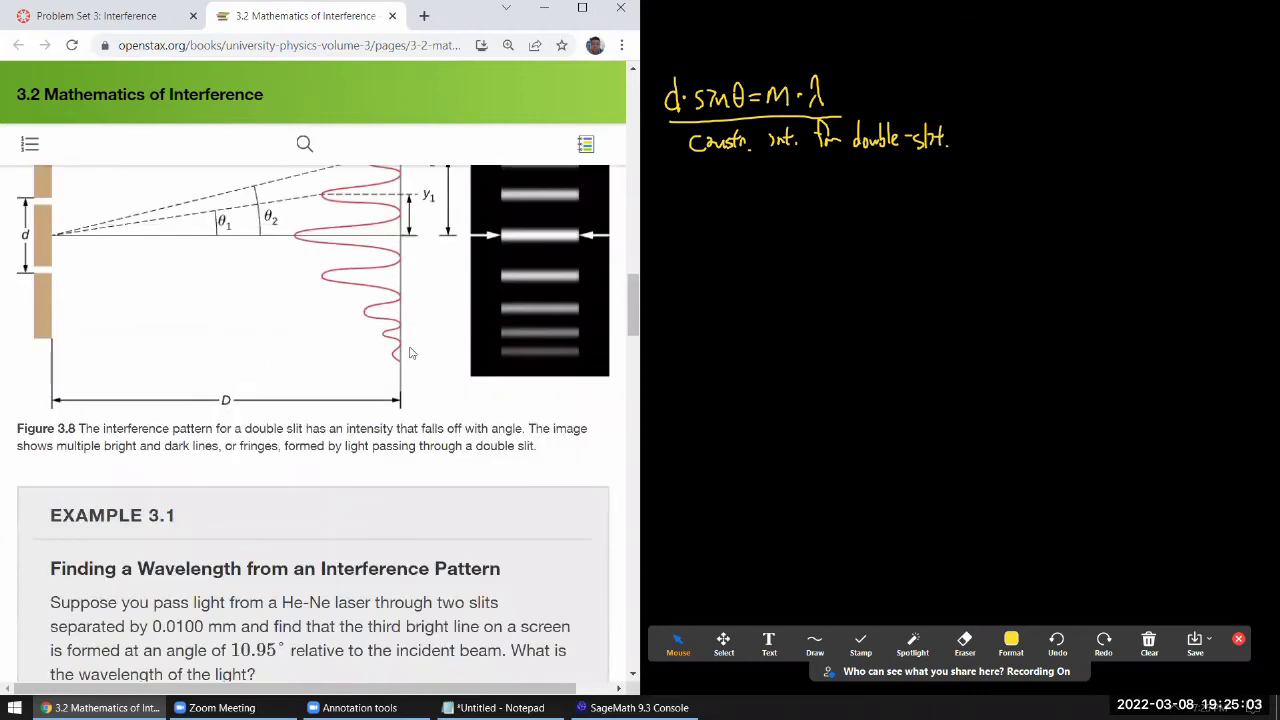
scroll(409, 352, "up", 2)
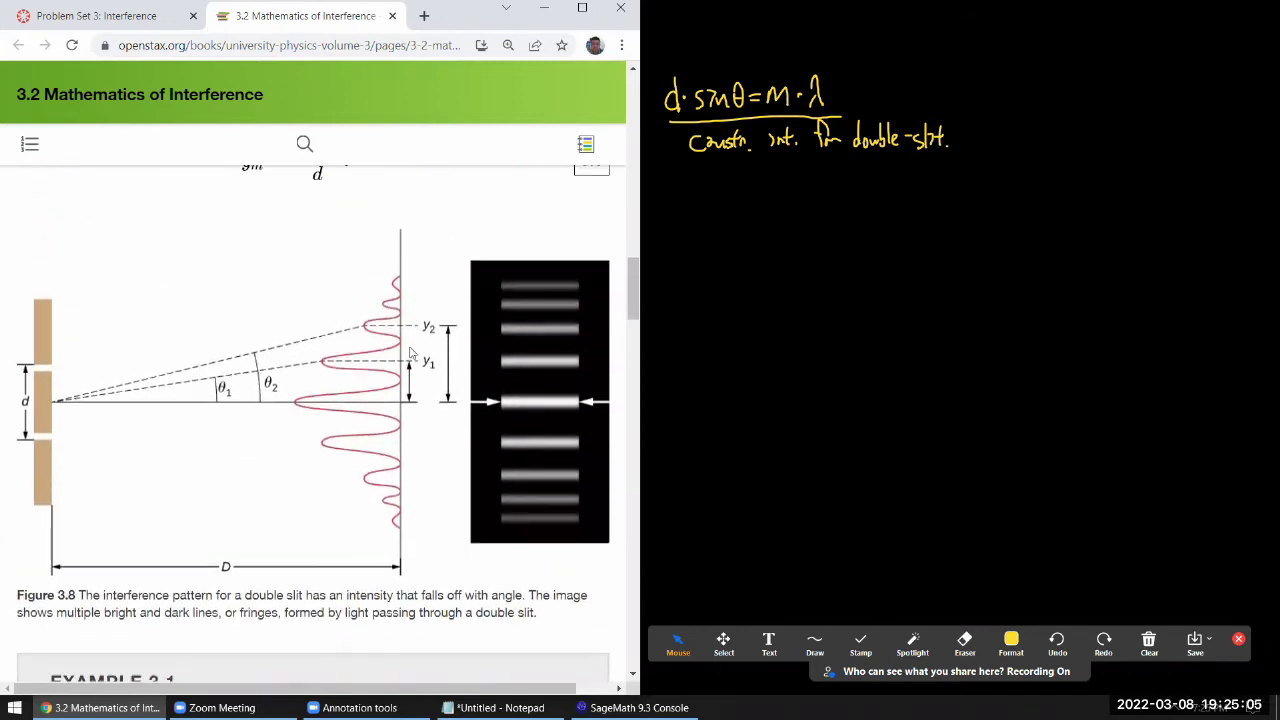
- Check the whiteboard notes, narrow the browser window slightly, and close the textbook page
left_click(656, 51)
mouse_move(685, 93)
left_mouse_down()
mouse_move(877, 183)
mouse_move(985, 184)
left_mouse_up()
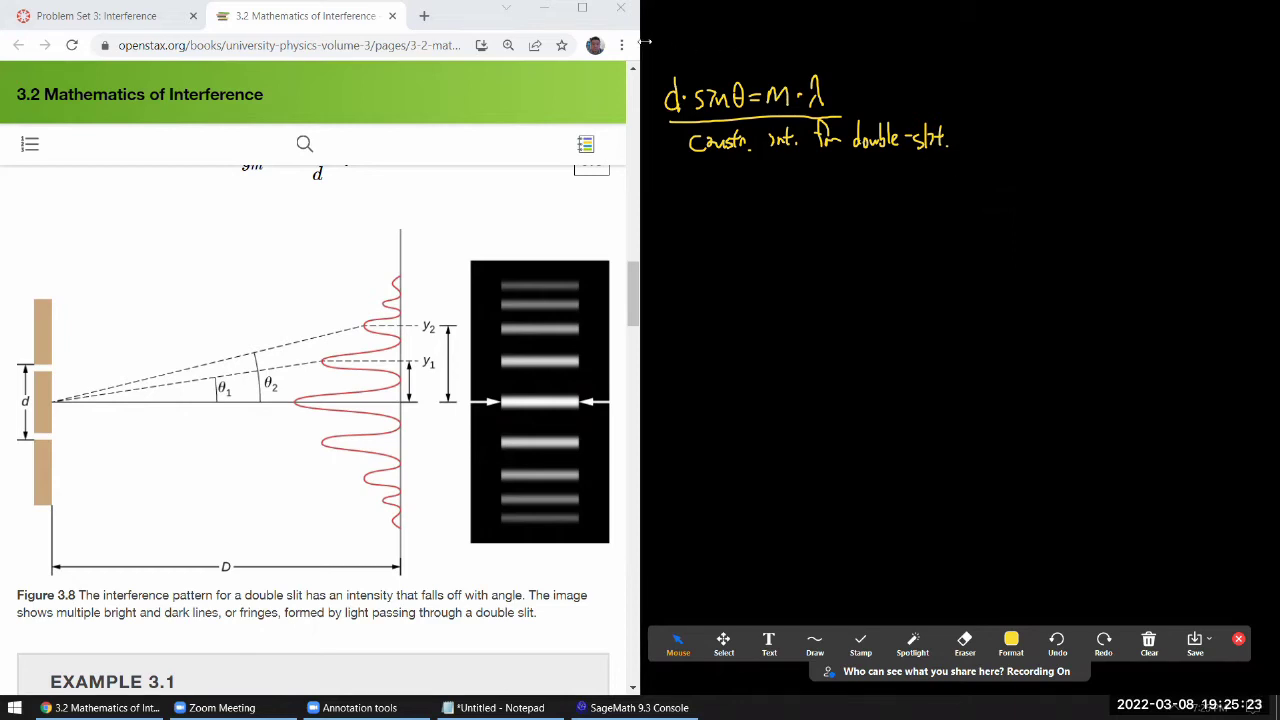
mouse_move(645, 41)
left_mouse_down()
mouse_move(657, 27)
mouse_move(838, 122)
mouse_move(850, 187)
mouse_move(645, 48)
left_mouse_up()
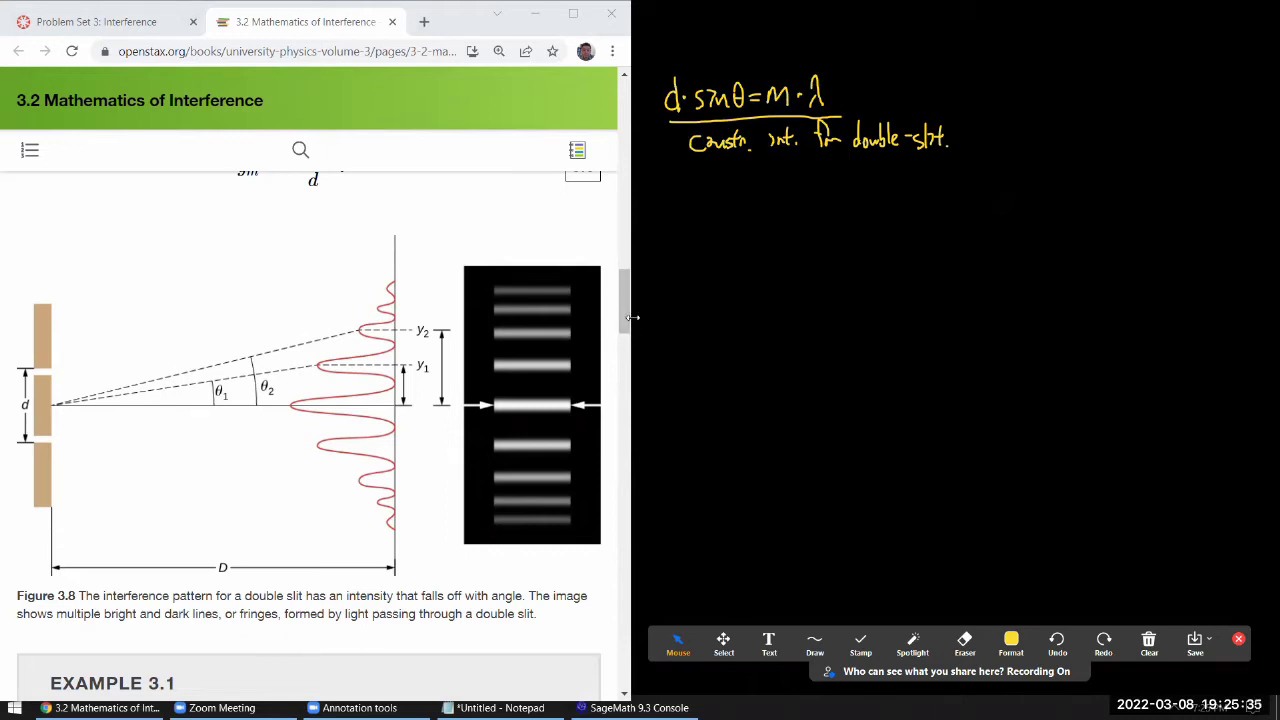
middle_click(317, 28)
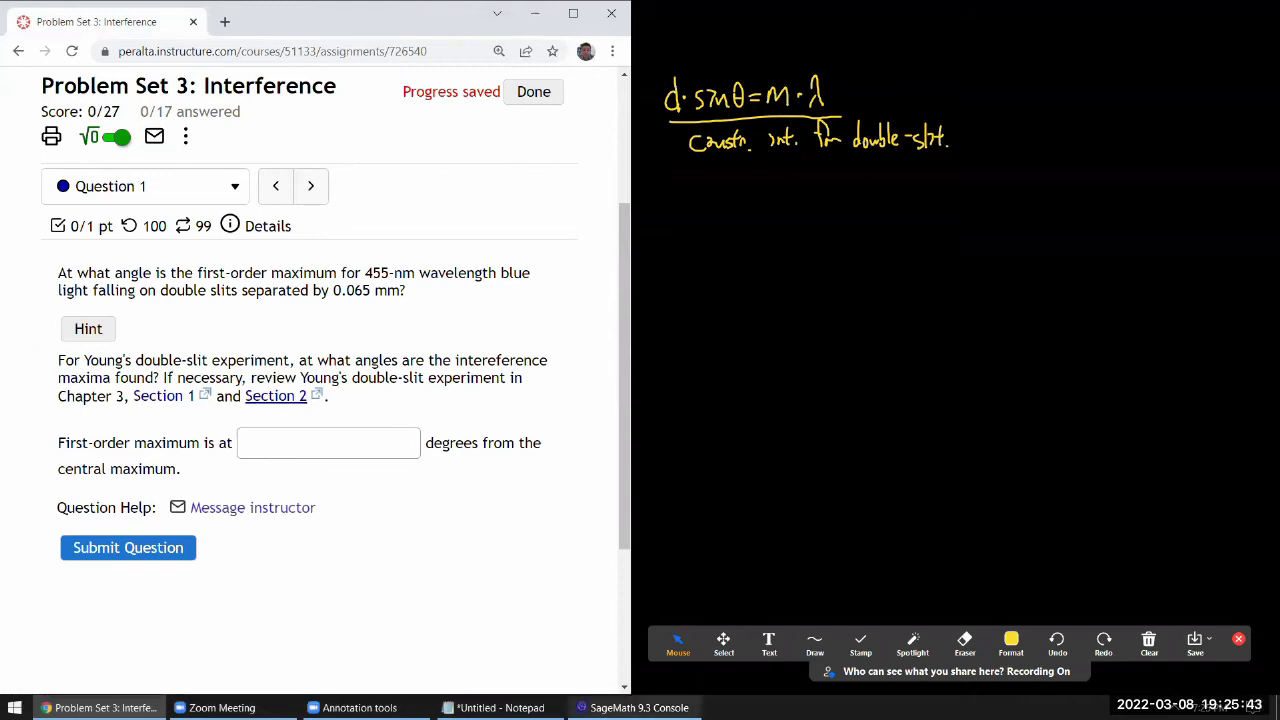
- Move the Sage console to the right and enter arcsin(455/(0.065*1E6))
left_click(630, 707)
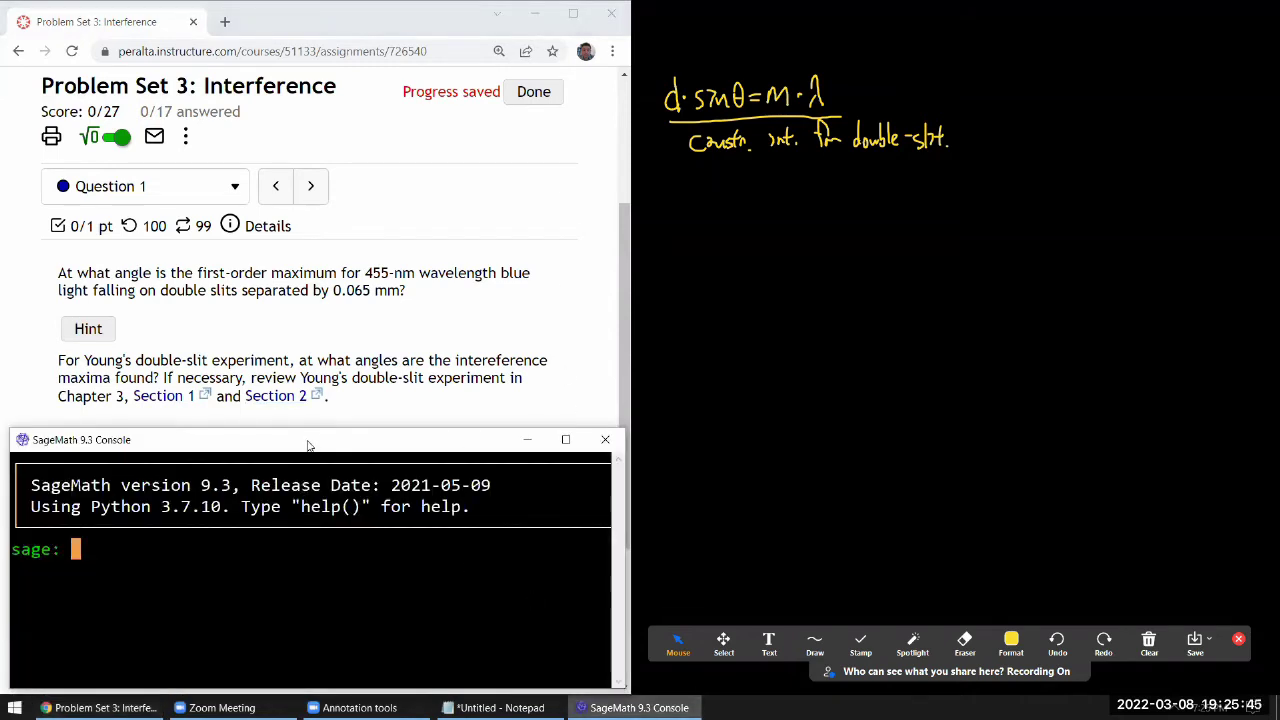
left_click_drag(309, 446, 936, 286)
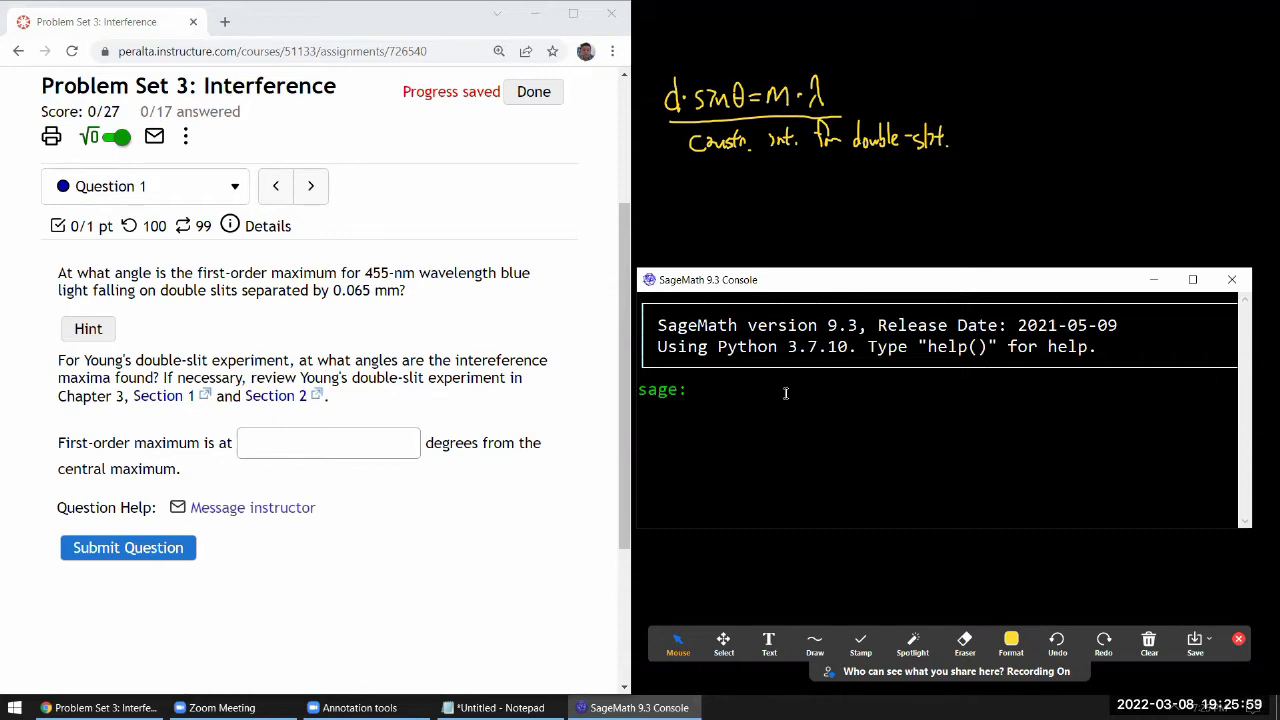
type("arcsin(455/(0.065")
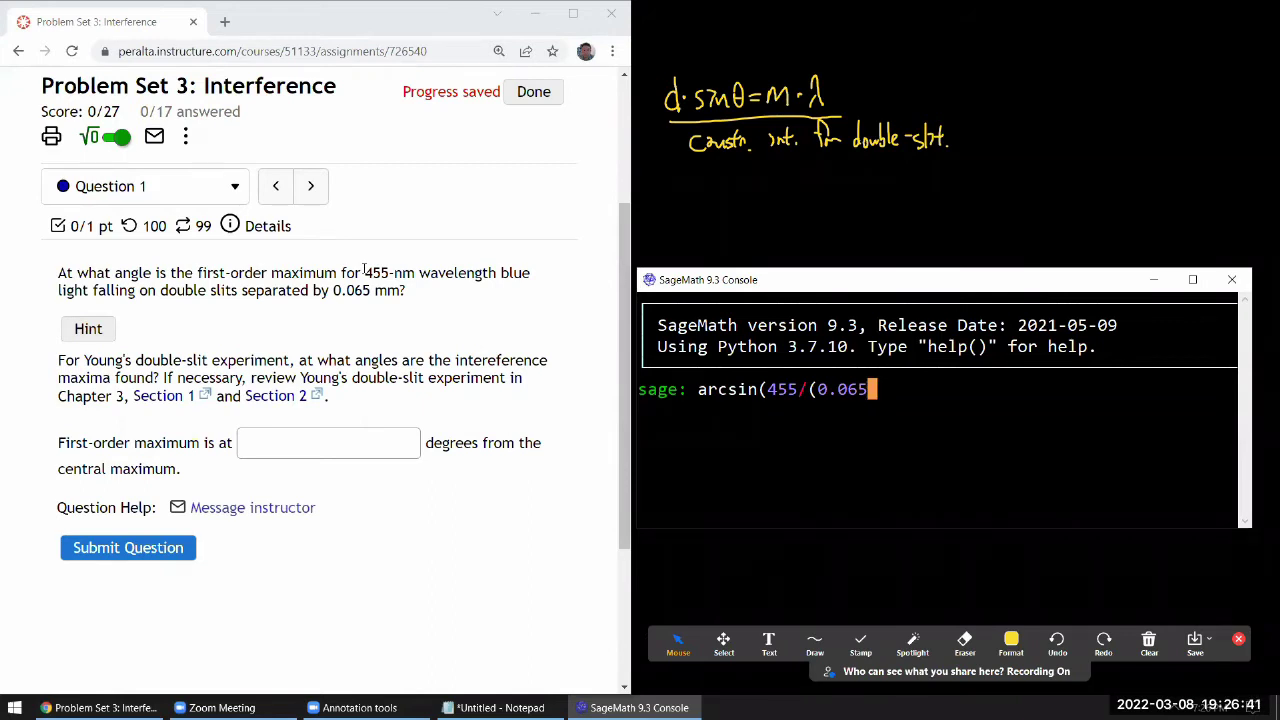
type("*1E6))")
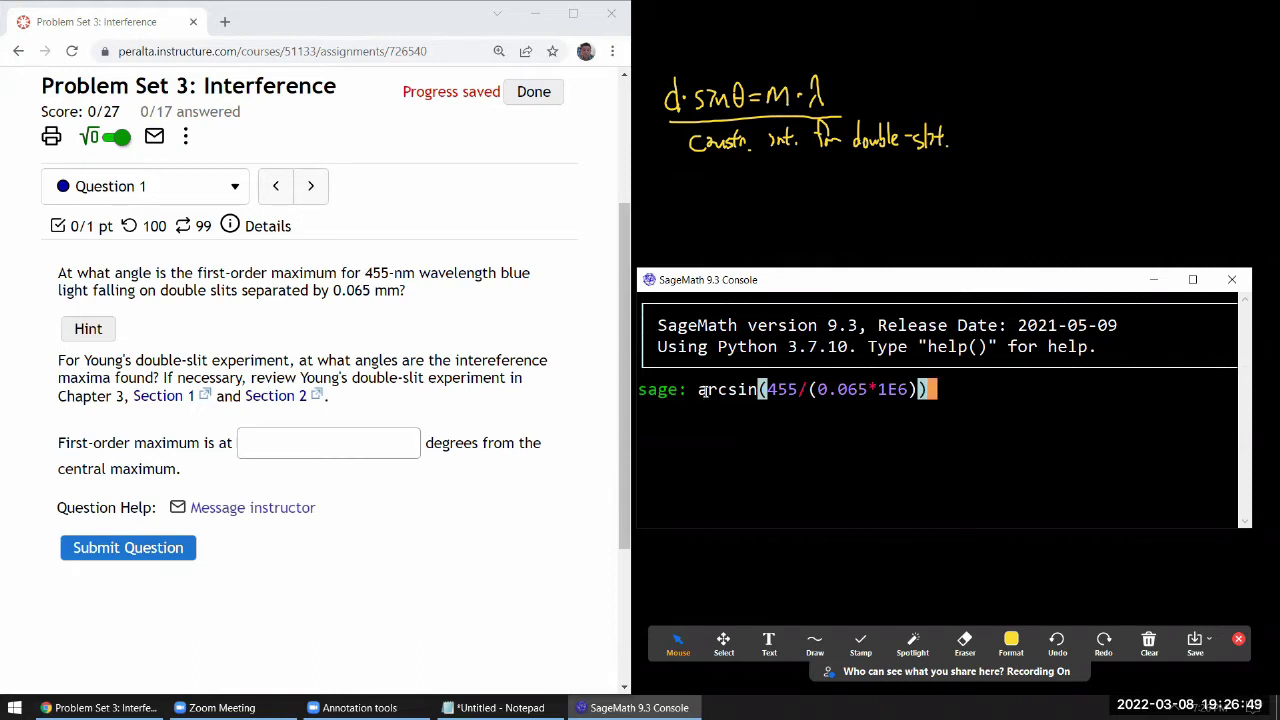
- Convert to degrees and run n(arcsin(455/(0.065*1E6))*(180/pi)) for the first-order angle
double_click(457, 445)
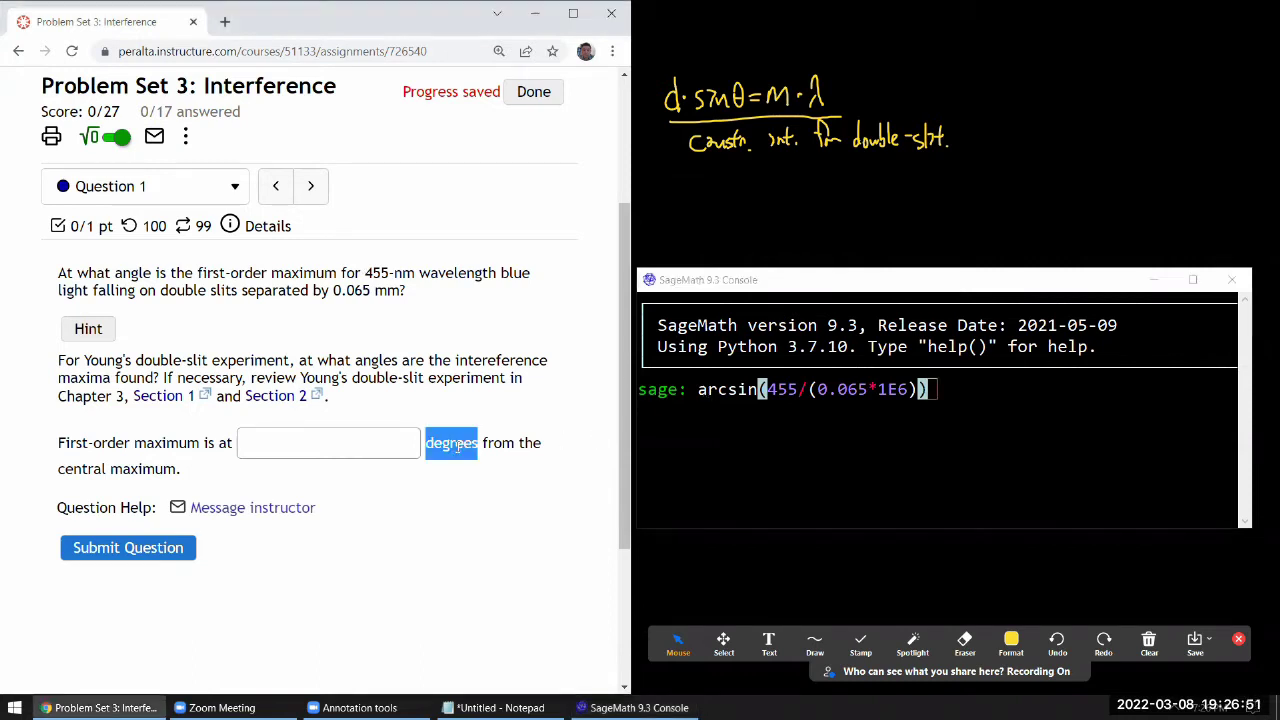
left_click(715, 410)
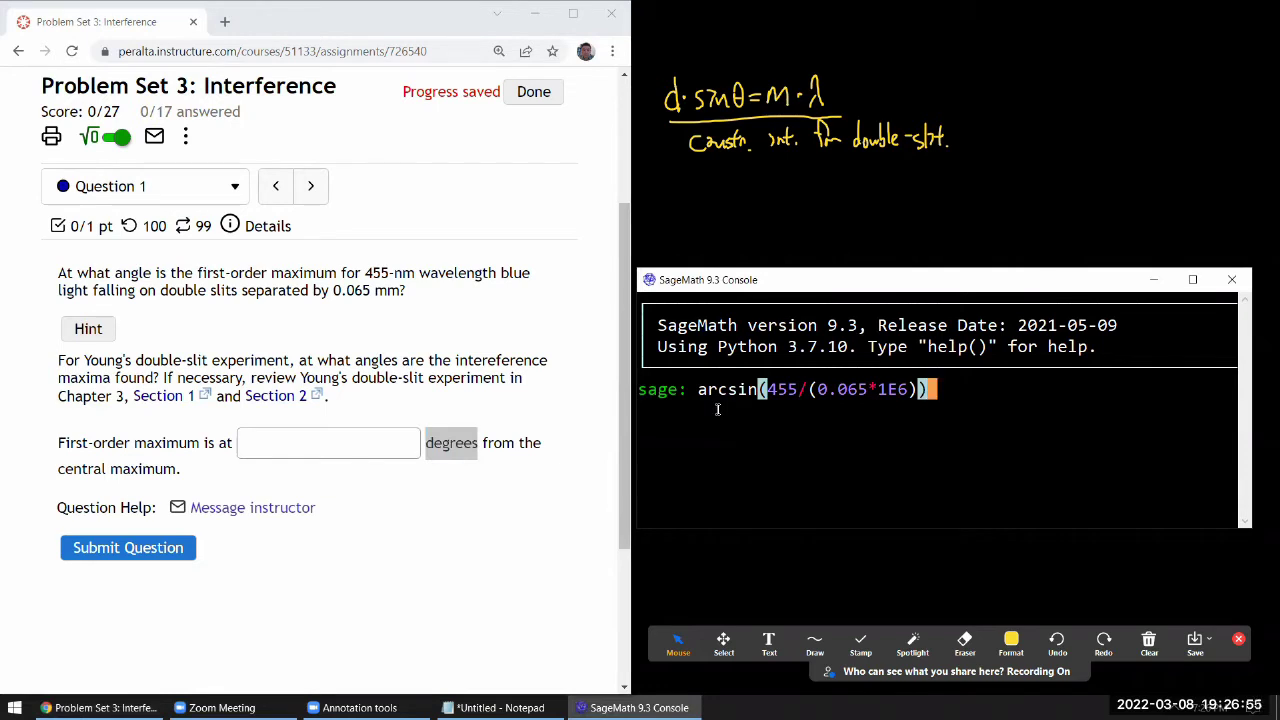
type("*(180/pi)")
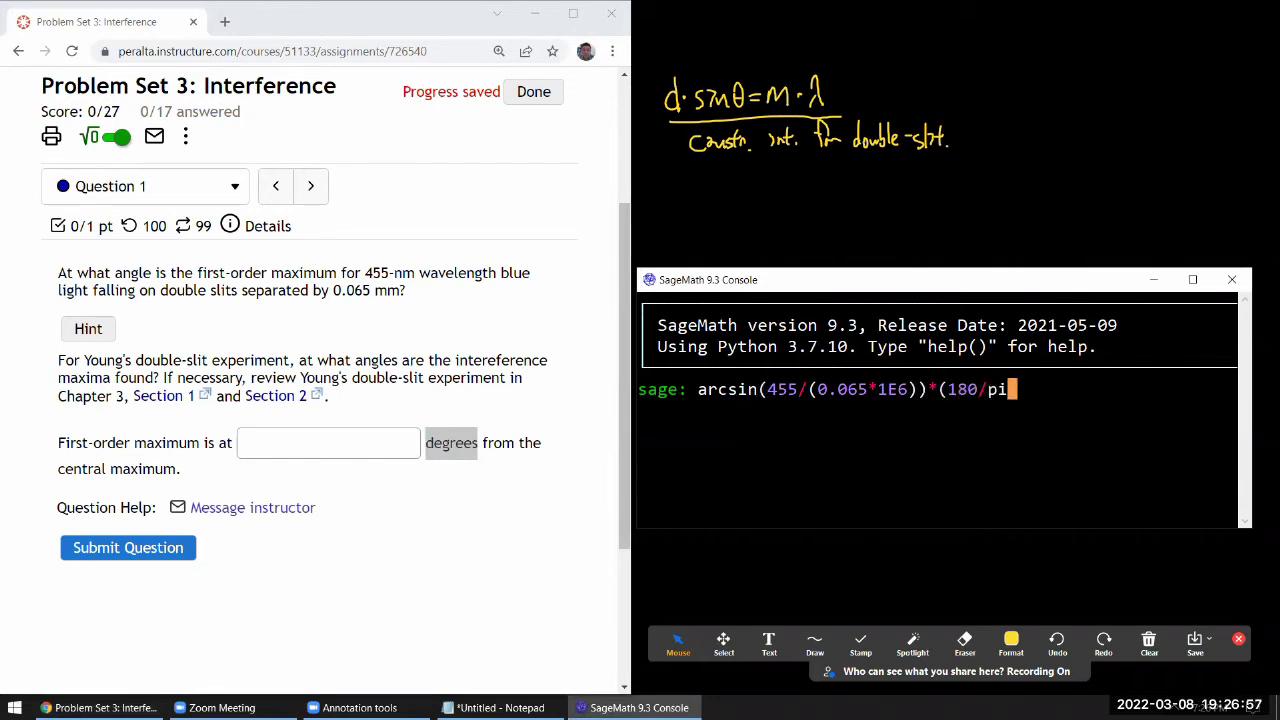
left_click(698, 389)
type("n(")
key("End")
type(")")
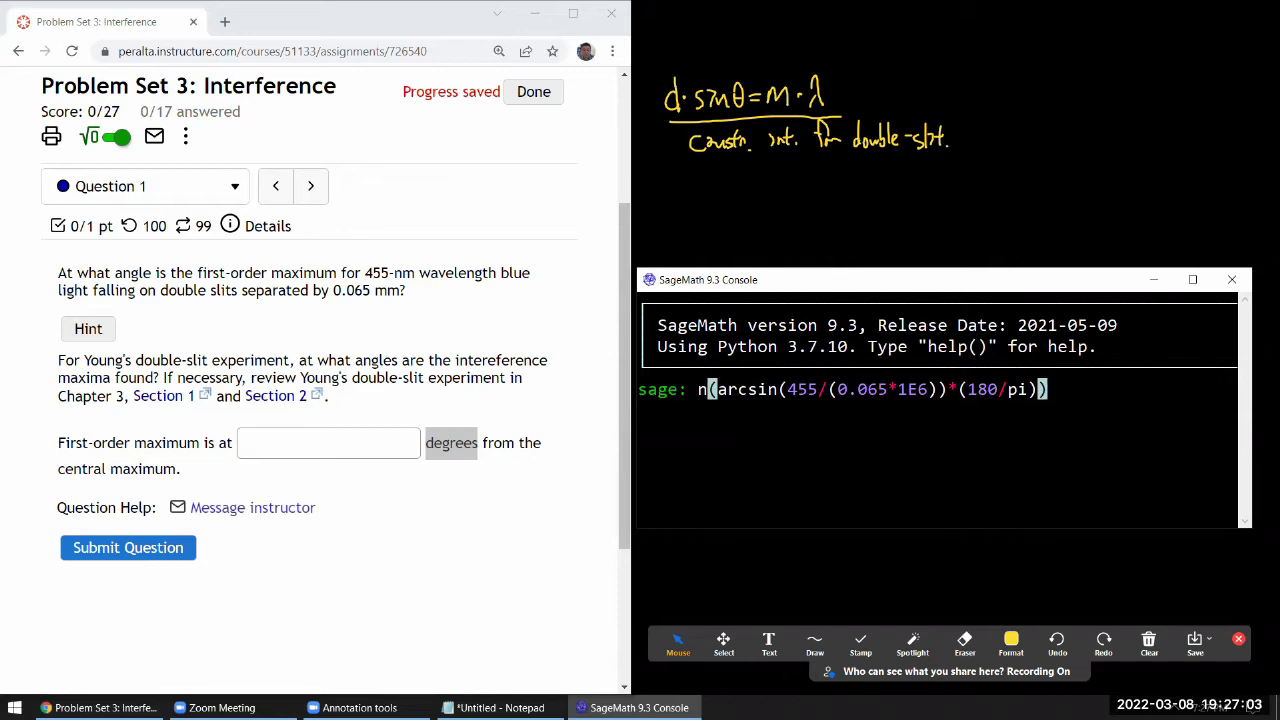
key("Return")
left_click(107, 334)
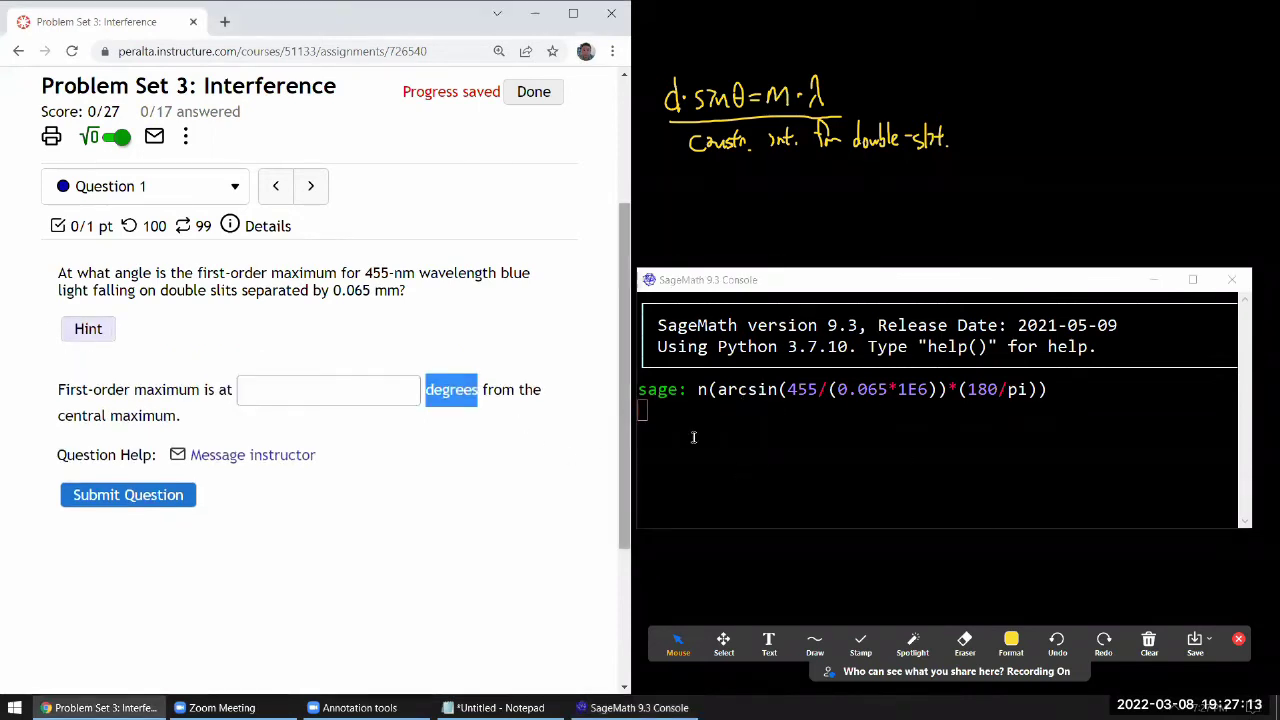
- Submit 0.401 degrees as Question 1's answer, then advance to Question 2
left_click(520, 389)
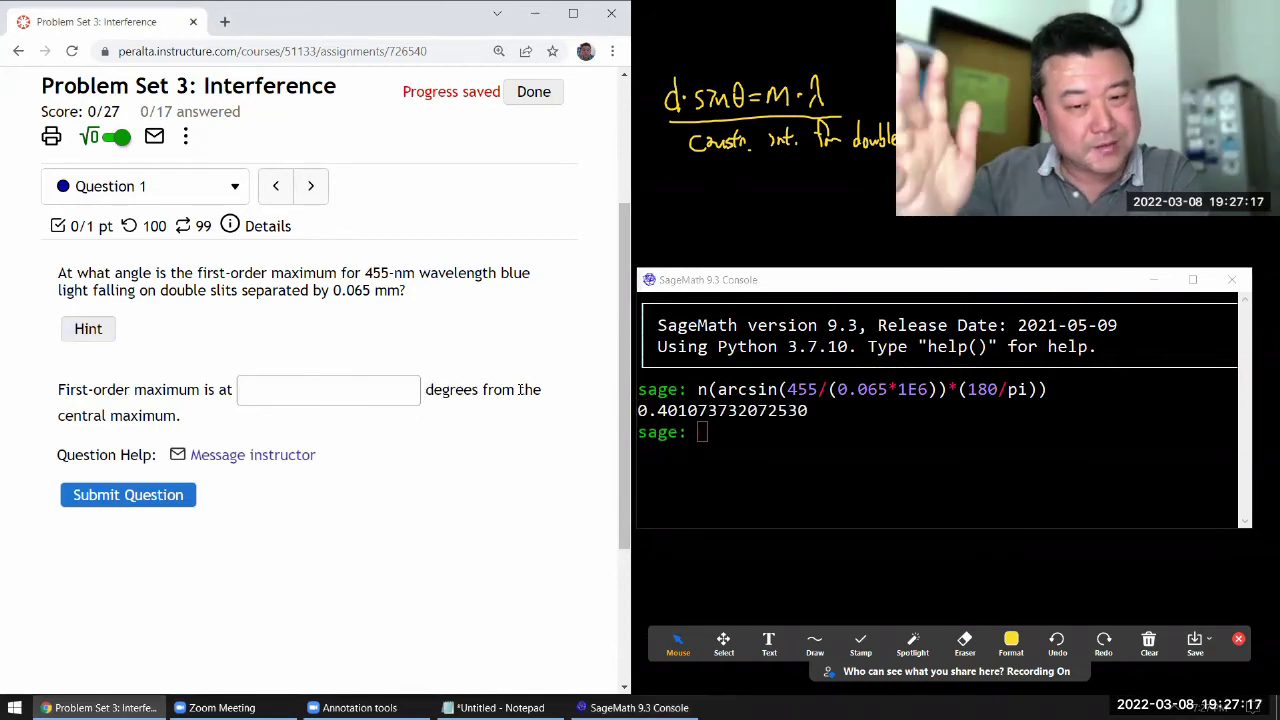
left_click(321, 388)
type("0.0")
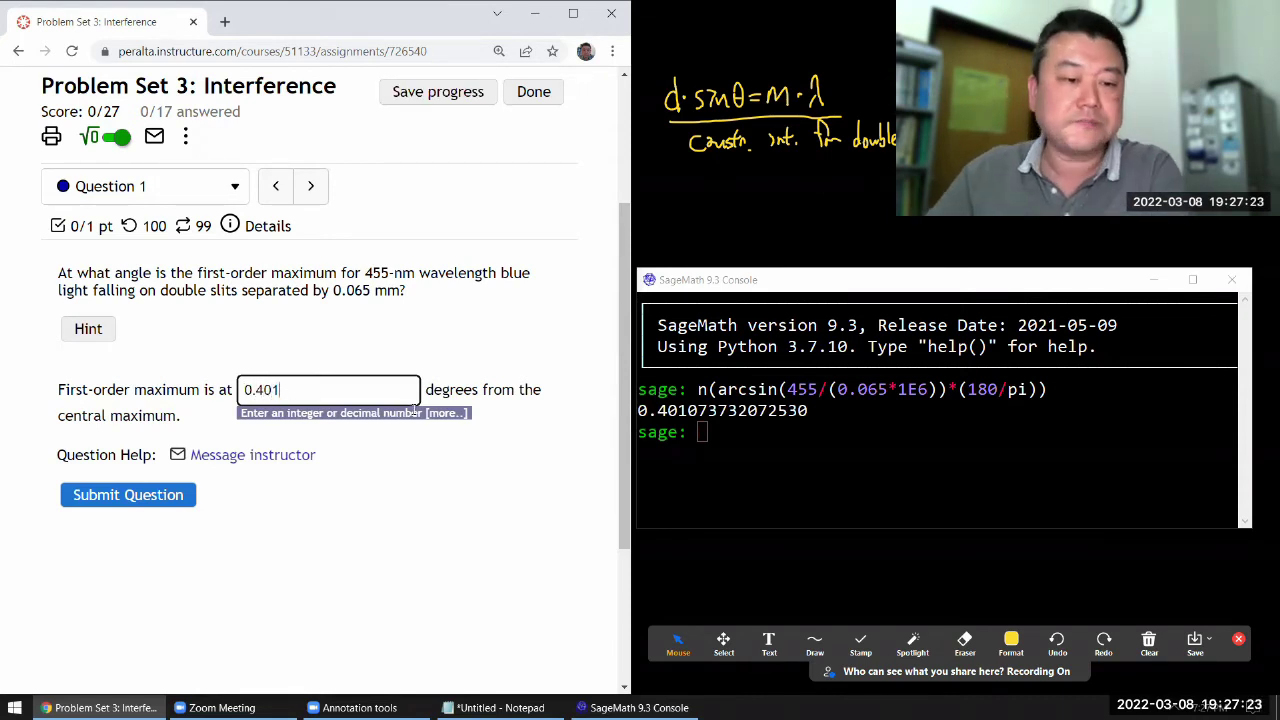
left_click(477, 390)
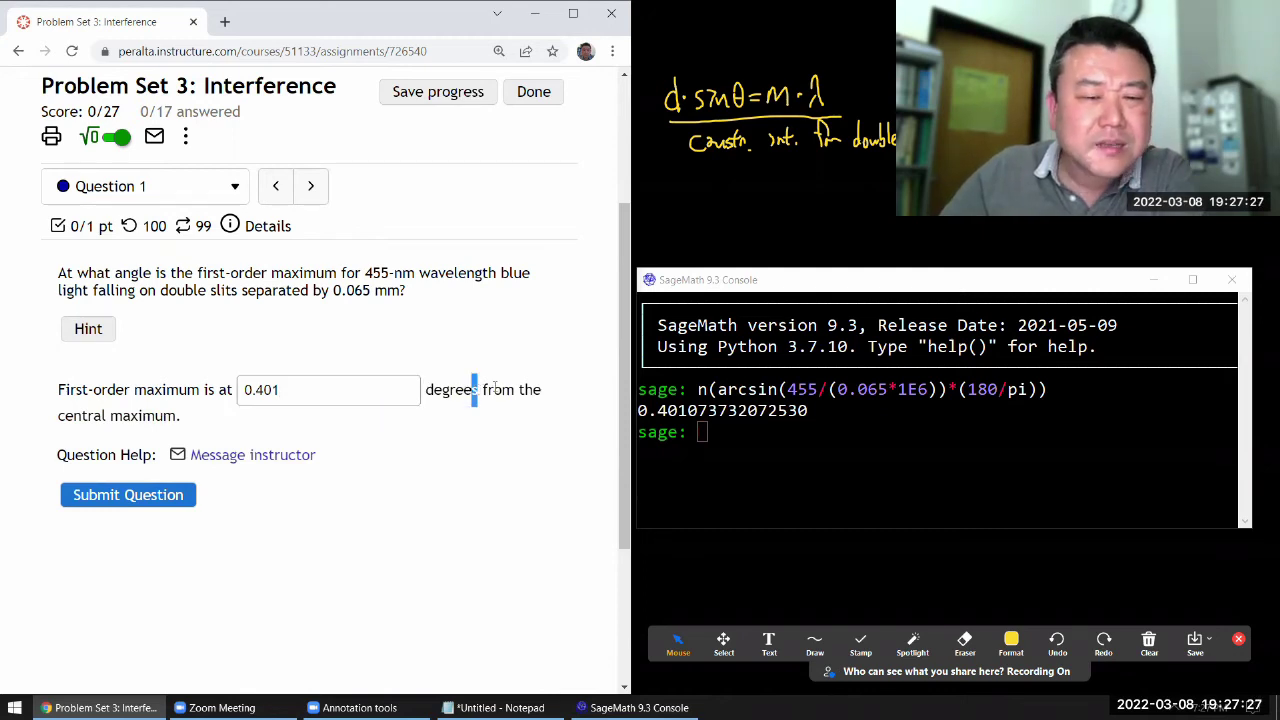
left_click(171, 497)
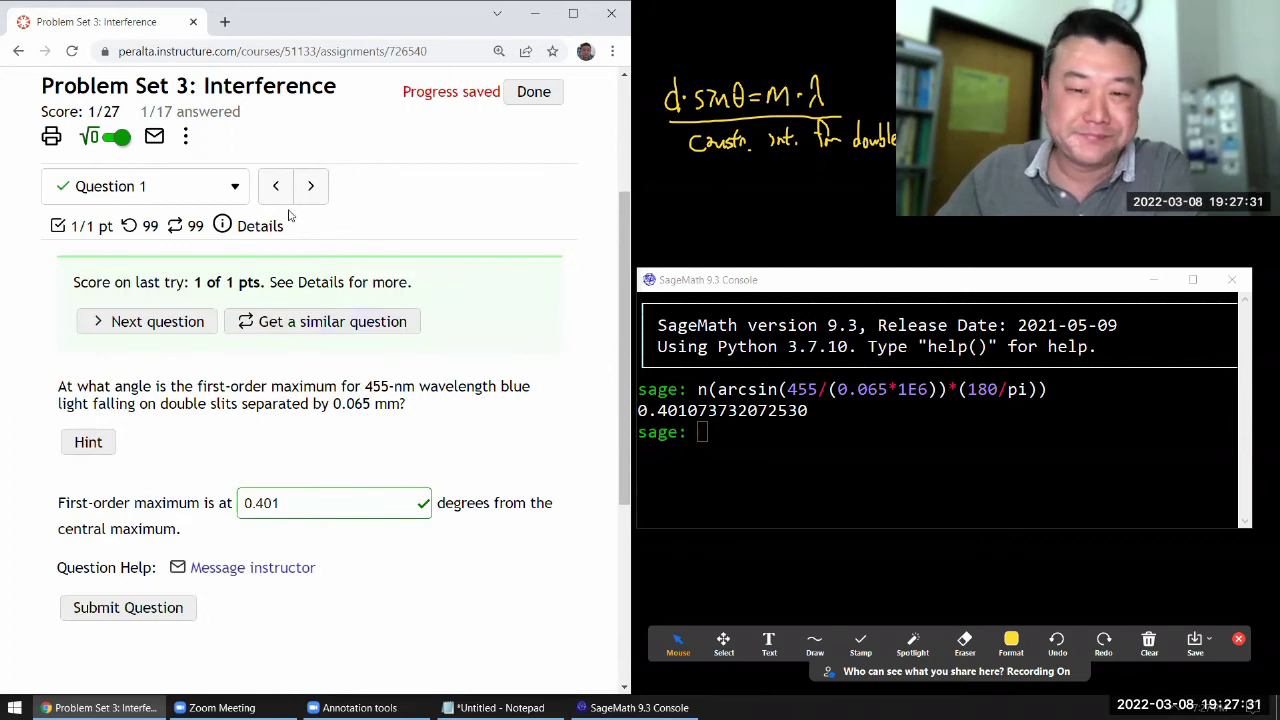
left_click(310, 188)
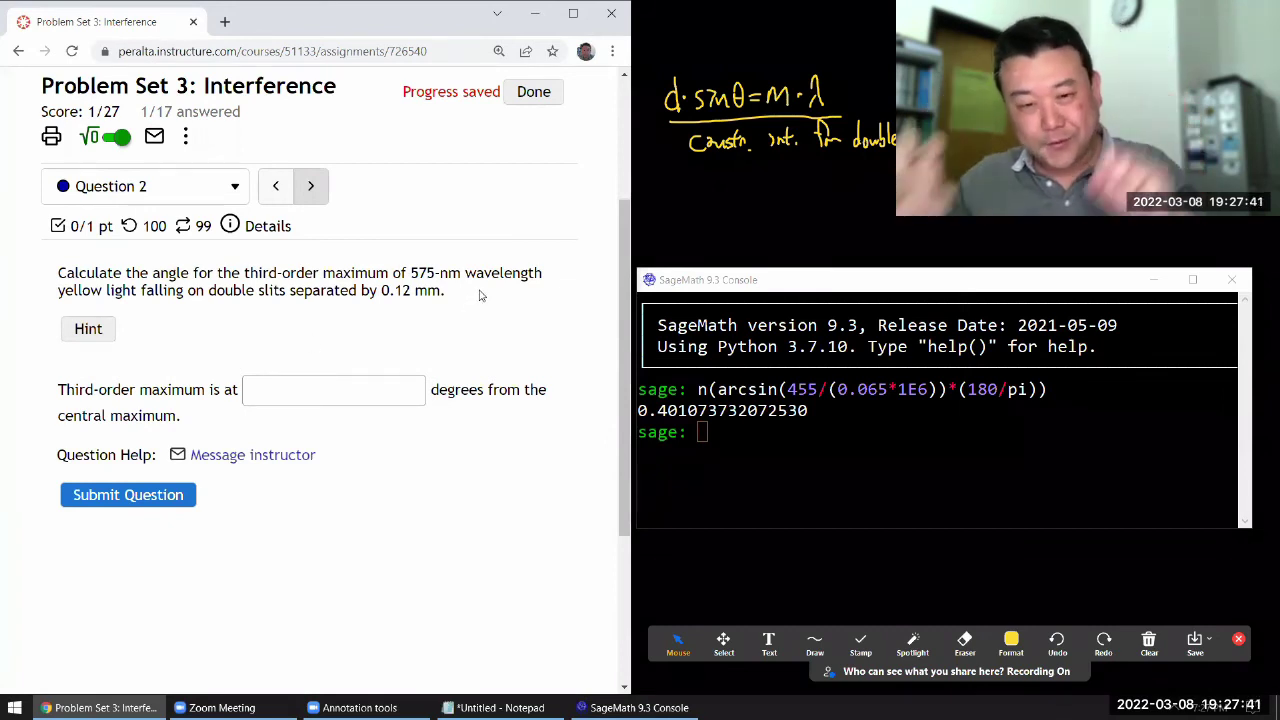
left_click(656, 62)
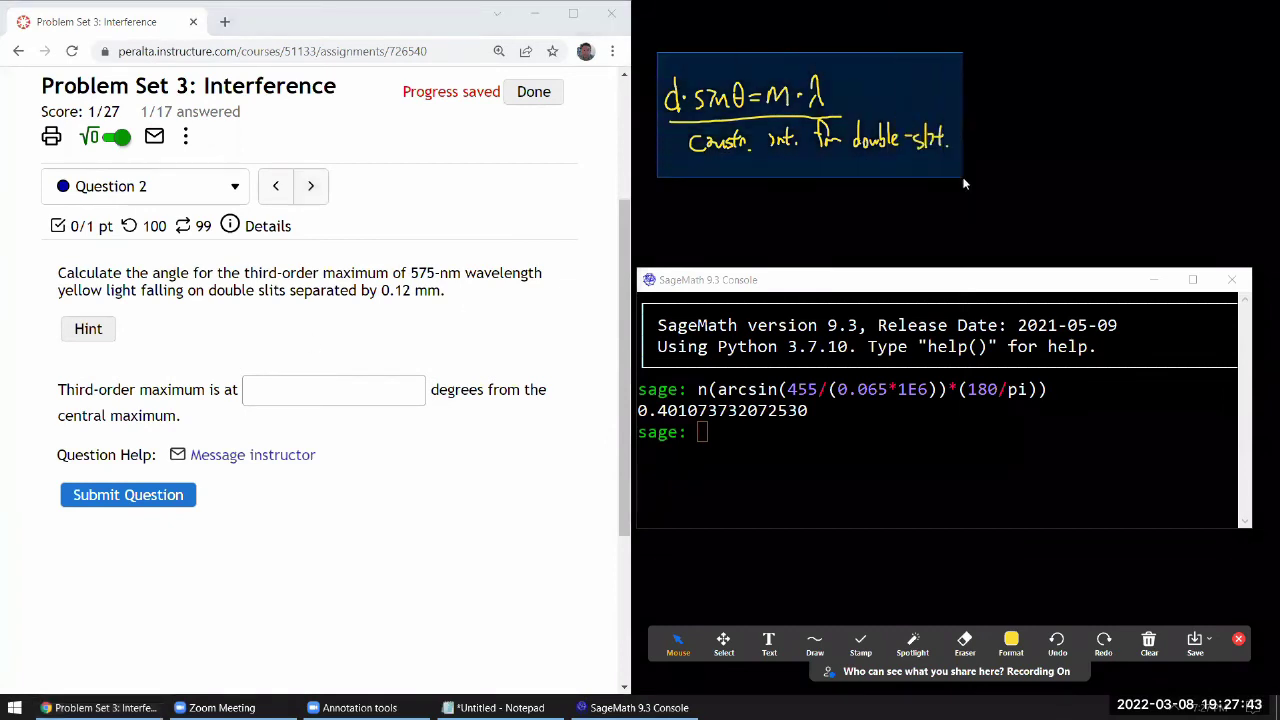
left_click(90, 330)
left_click(77, 329)
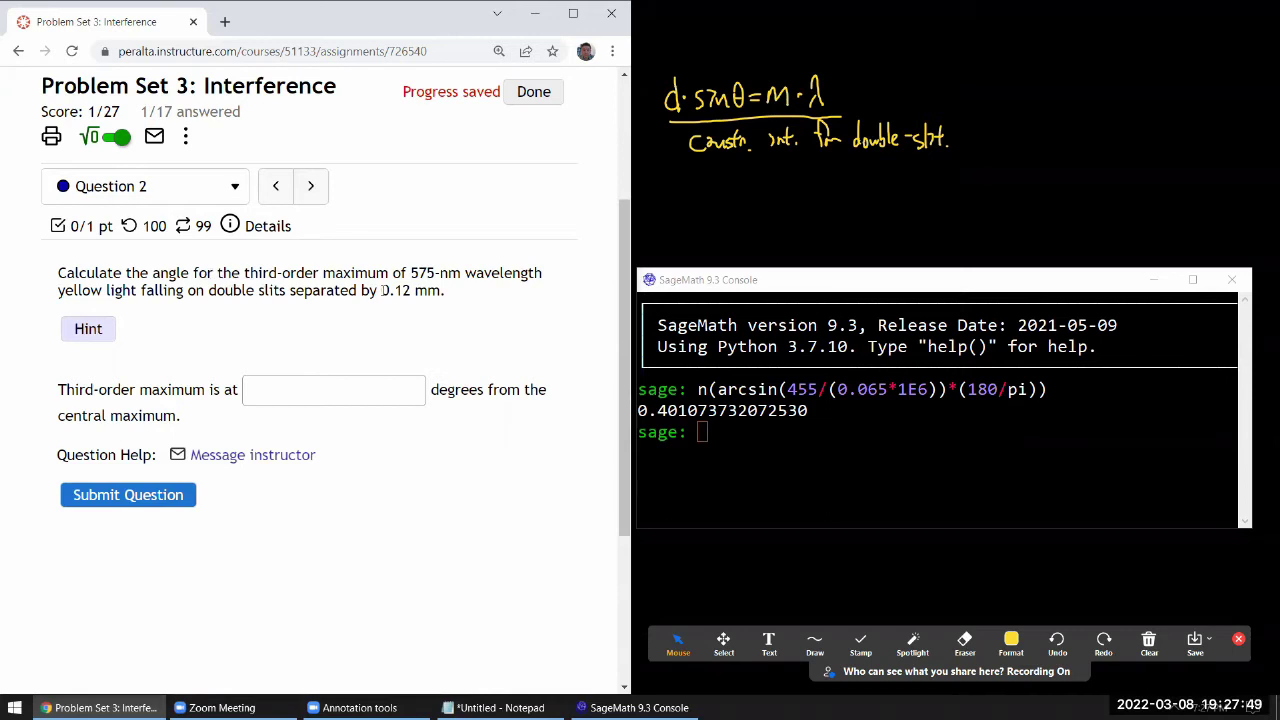
left_click_drag(411, 272, 428, 273)
left_click_drag(382, 290, 418, 291)
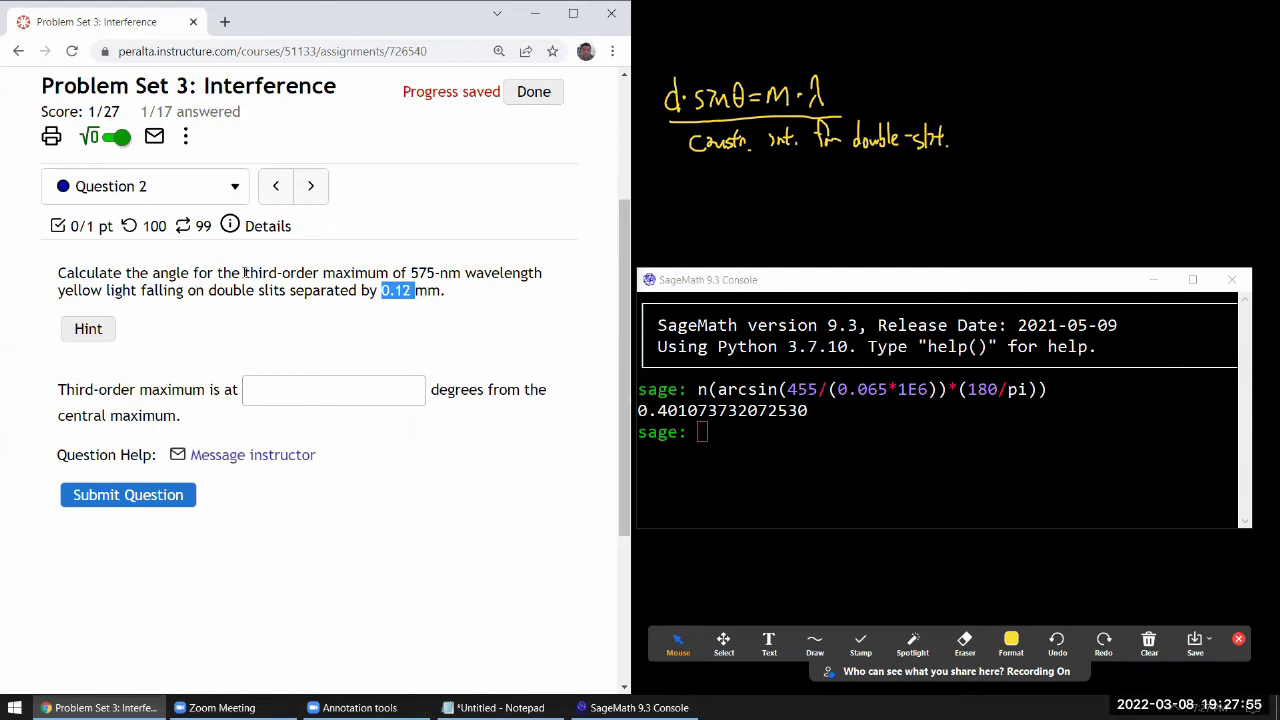
left_click_drag(244, 272, 278, 273)
left_click(328, 313)
left_click(768, 451)
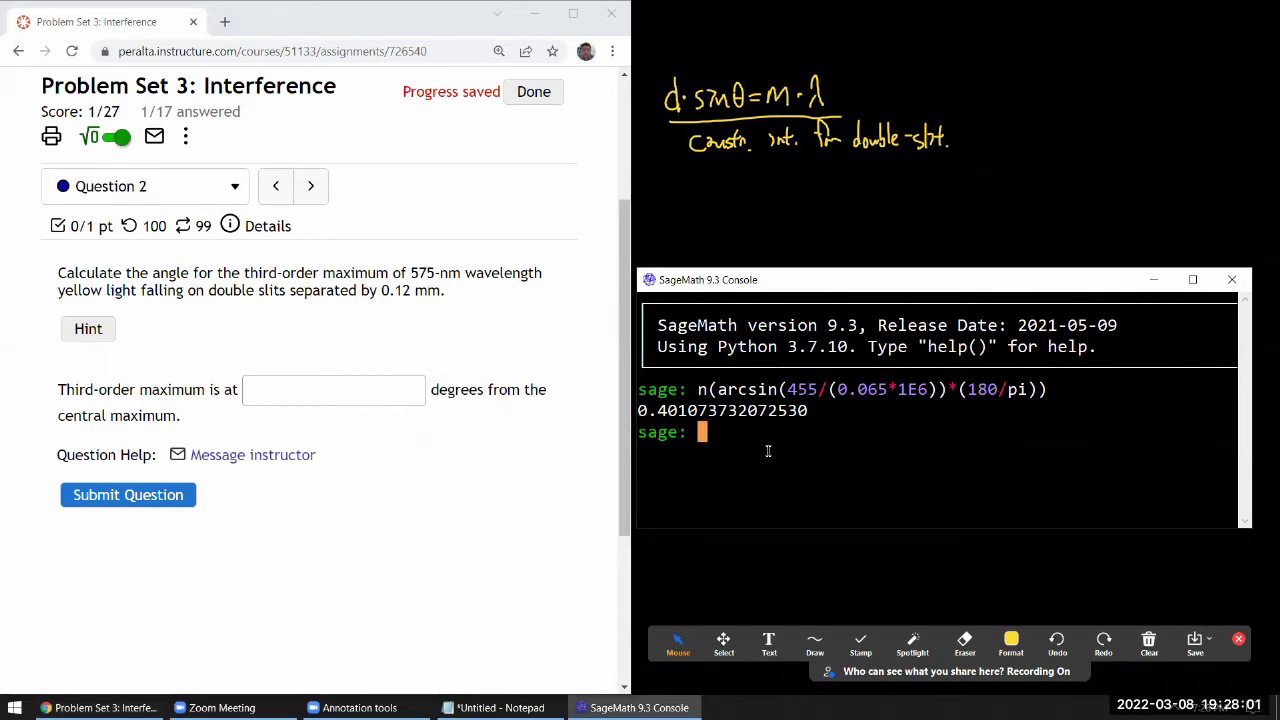
- Declare lamb, d and m as symbolic variables with var('lamb,d,m')
type("var('")
type("lamb")
type("da")
key("BackSpace")
key("BackSpace")
type(",d")
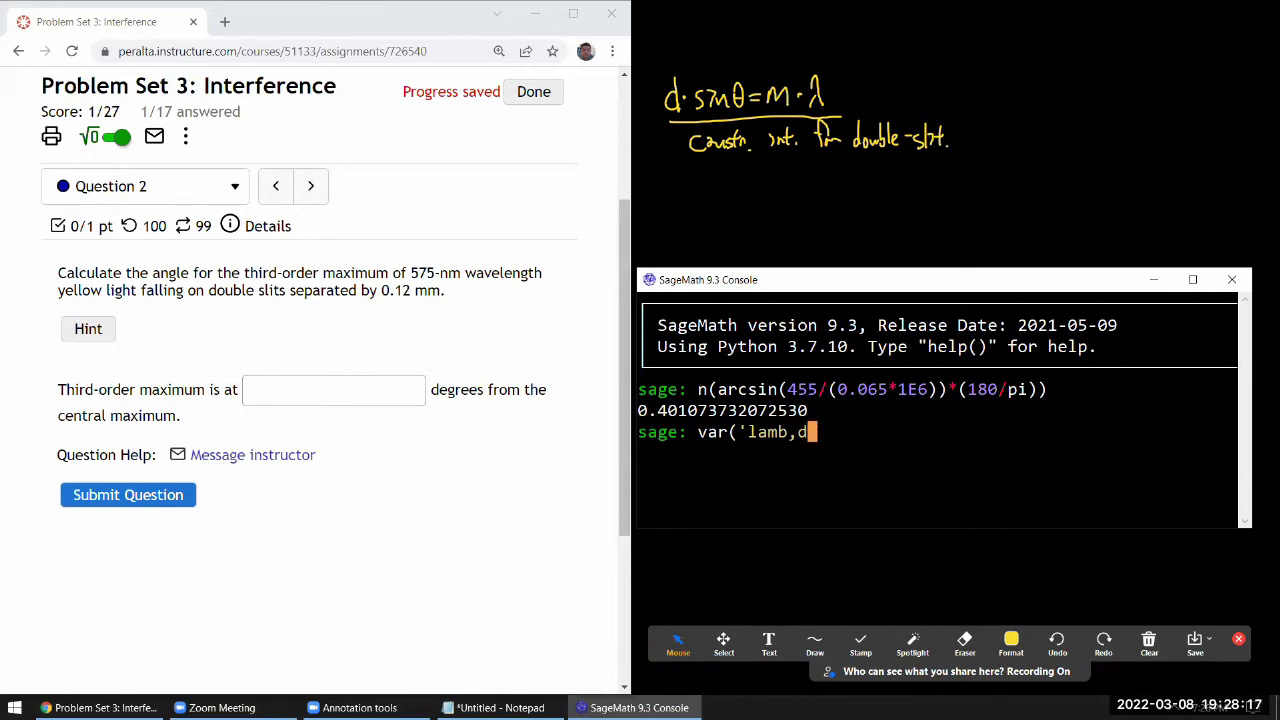
type(",m')")
key("Return")
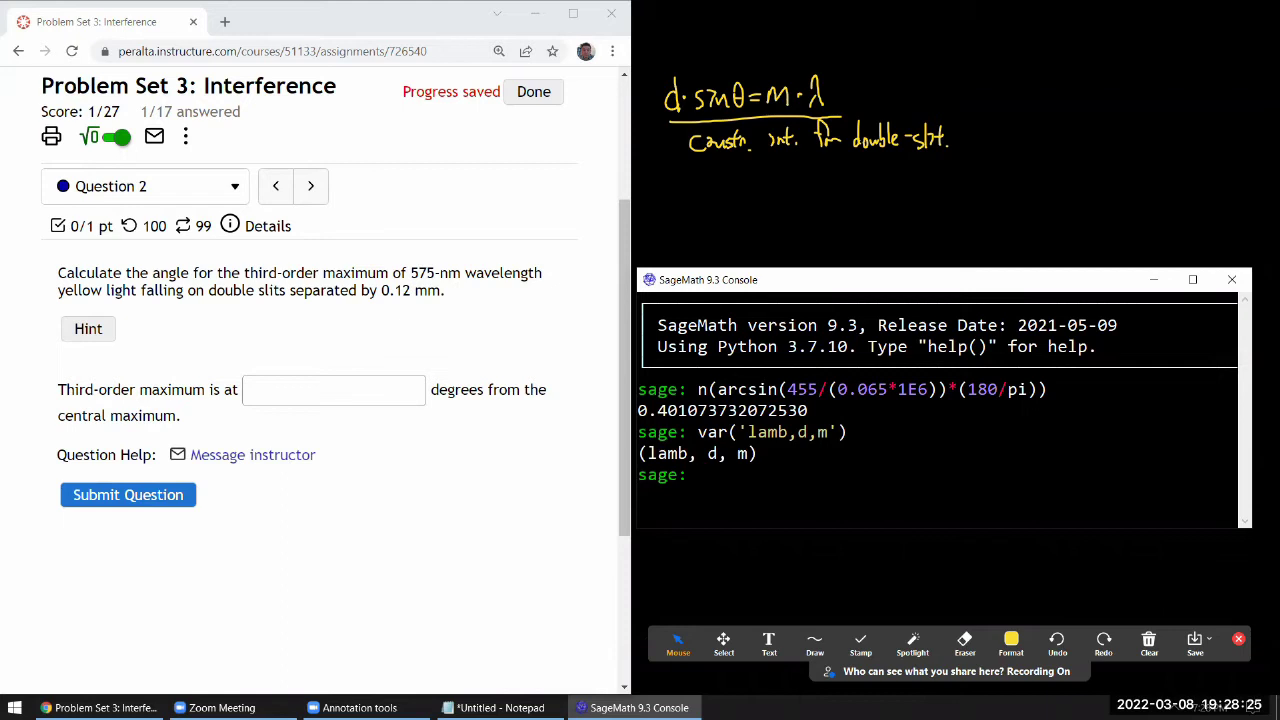
- Evaluate arcsin(m*lamb/d)*(180/pi) symbolically
type("arcsin(lamb/d")
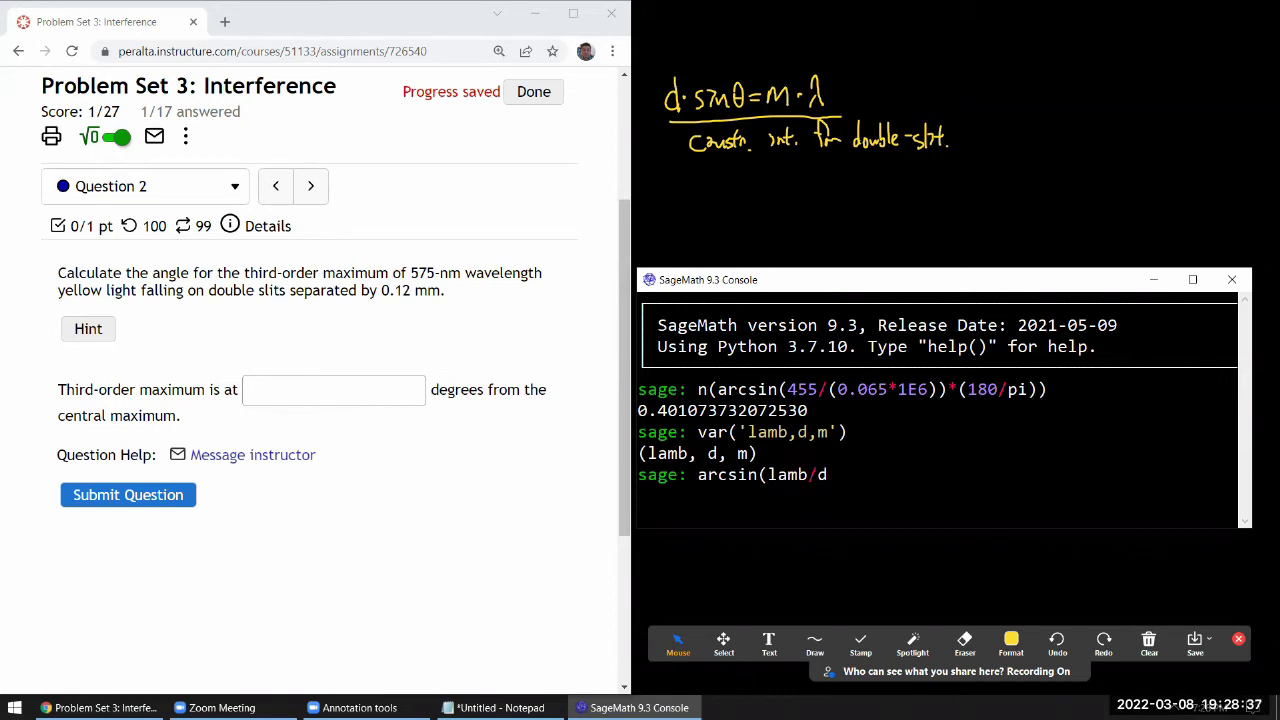
key("Left")
key("Left")
key("Left")
key("Left")
key("Left")
key("Left")
type("m*")
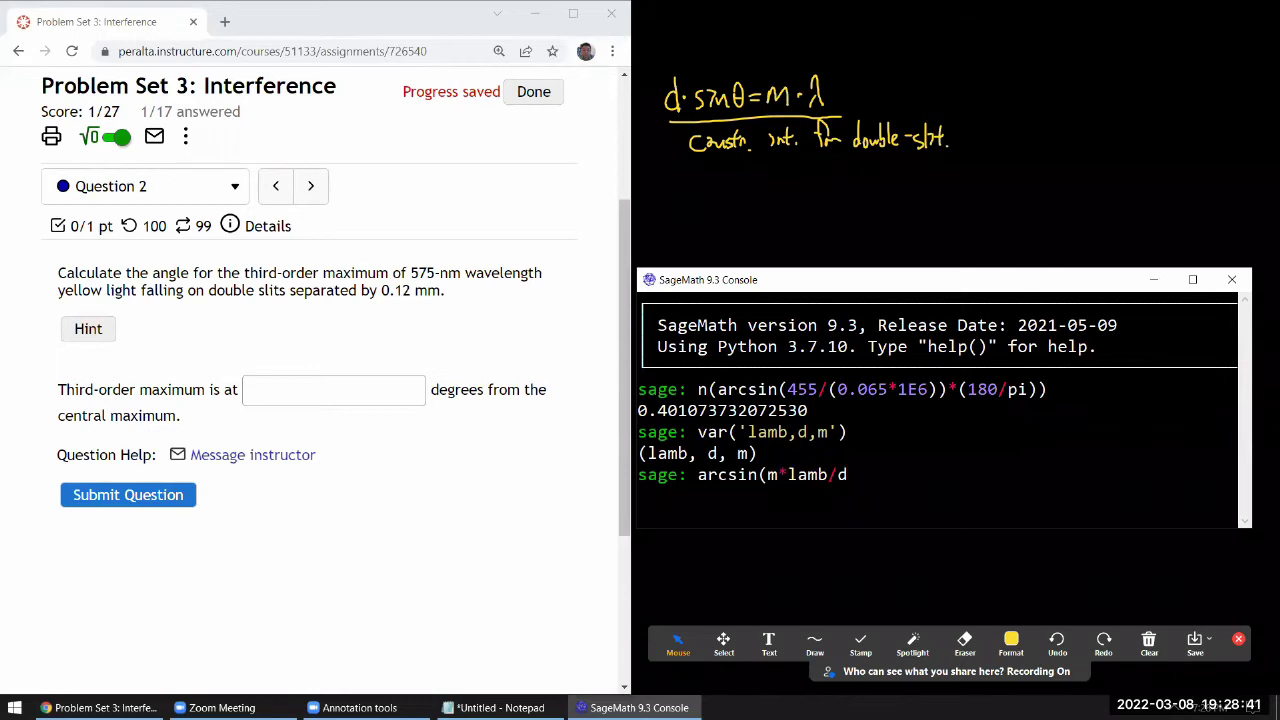
key("End")
type(")*(180/pi")
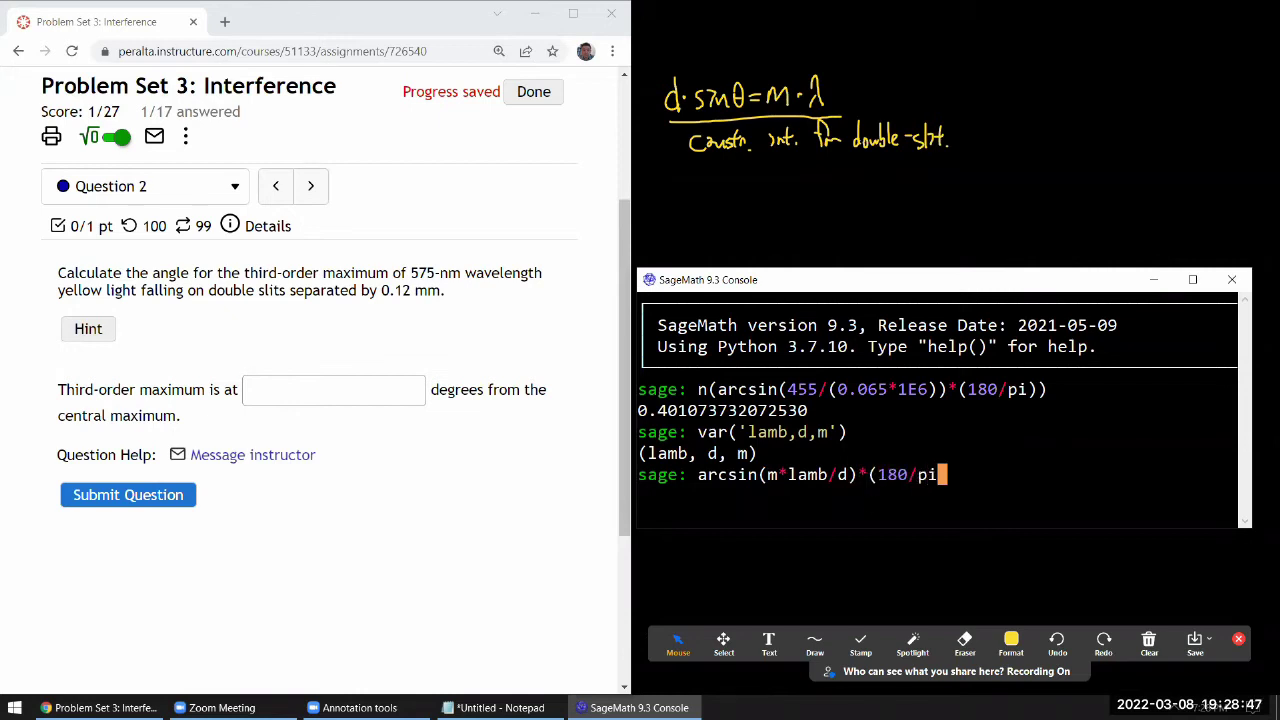
type(")")
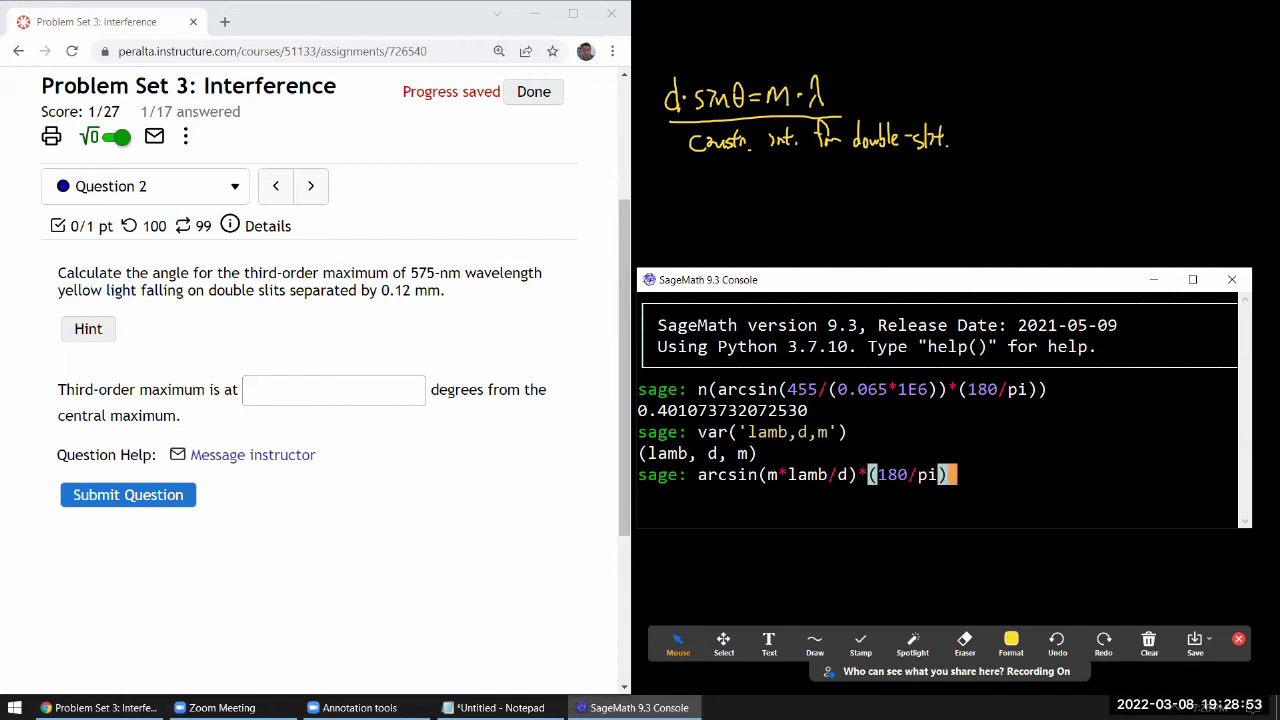
key("Return")
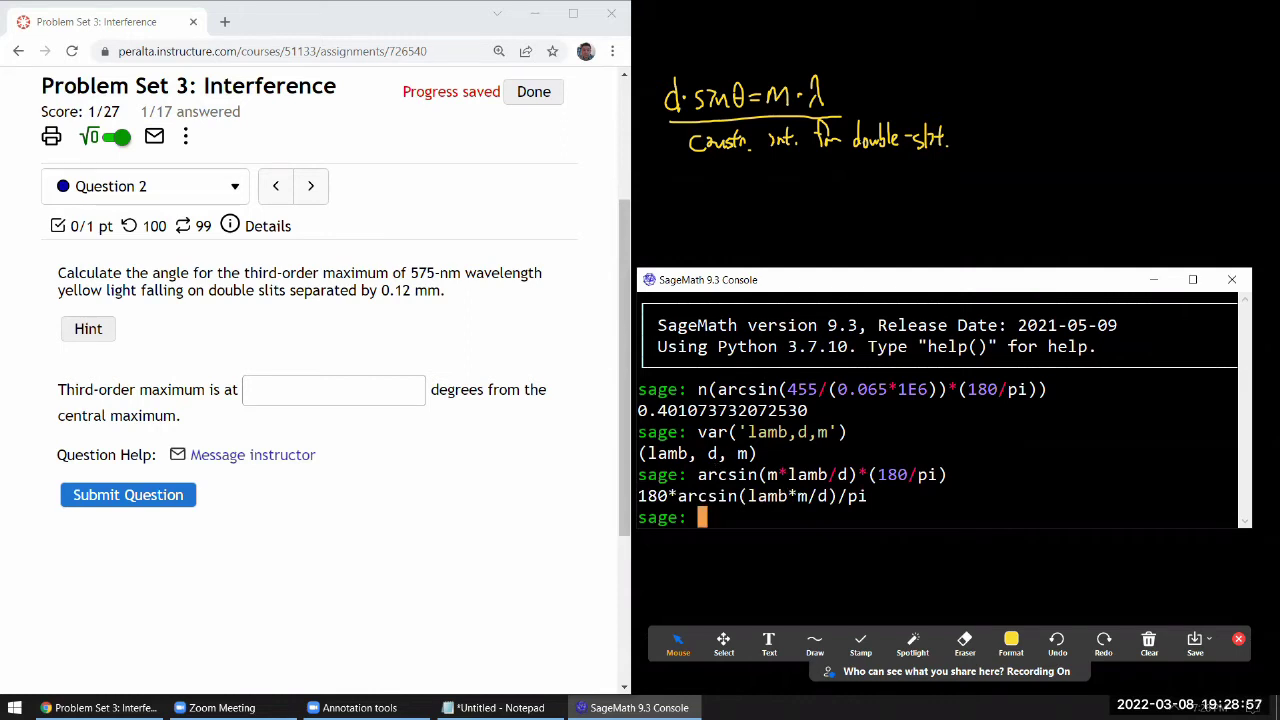
- Store that angle expression in the variable theta
key("Up")
key("Home")
type("theta=")
key("Return")
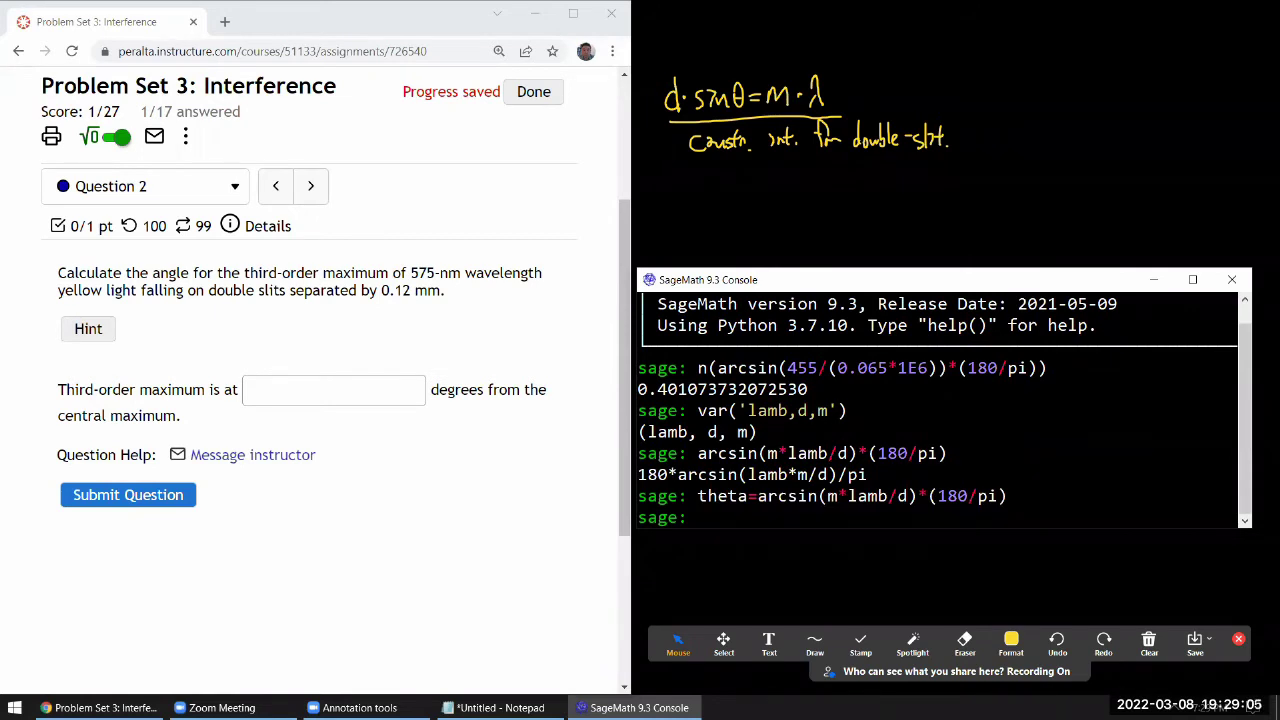
- Display theta's formula and copy the printed expression
type("theta")
key("Return")
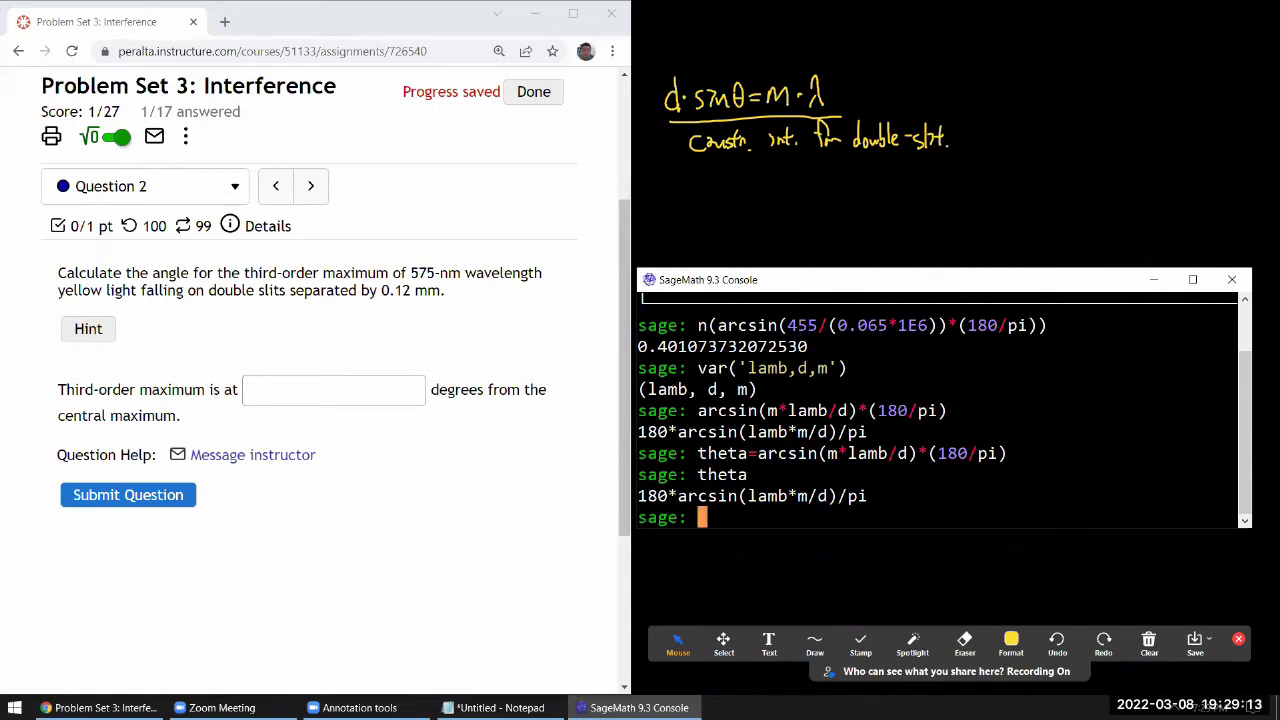
double_click(757, 498)
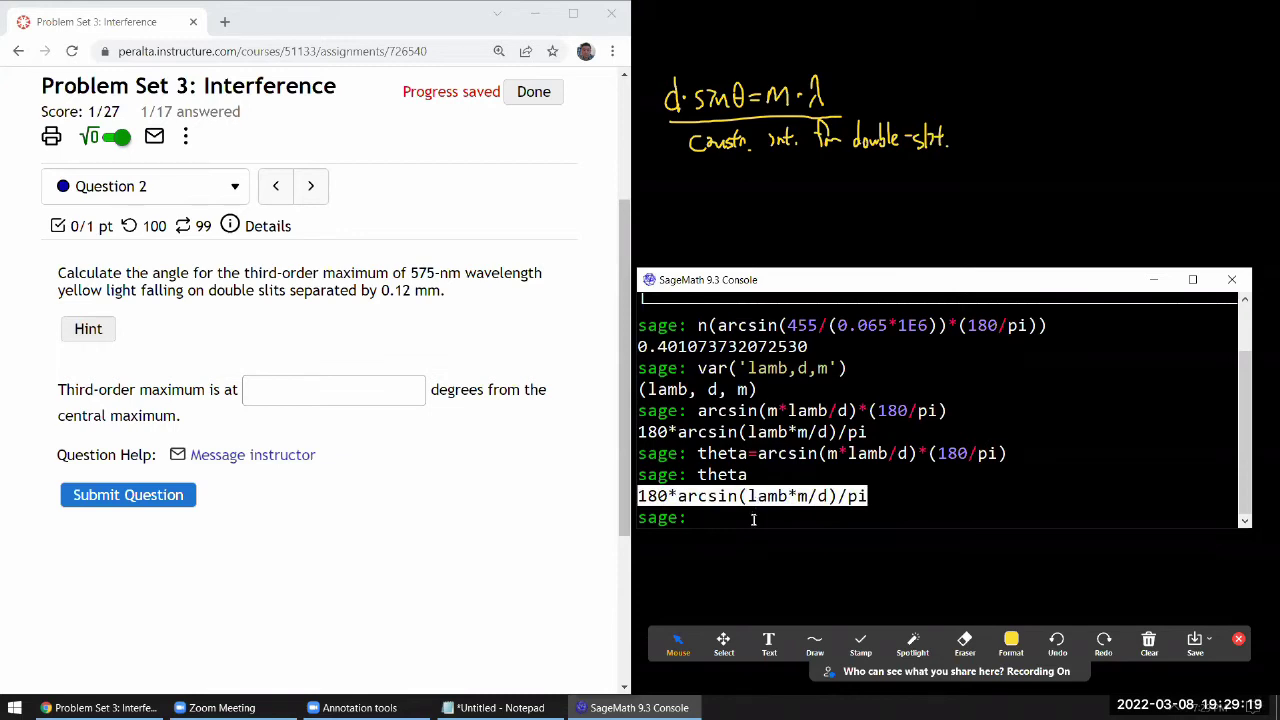
right_click(753, 519)
- Run help(theta.subs) to view the substitution documentation
type("theta.se")
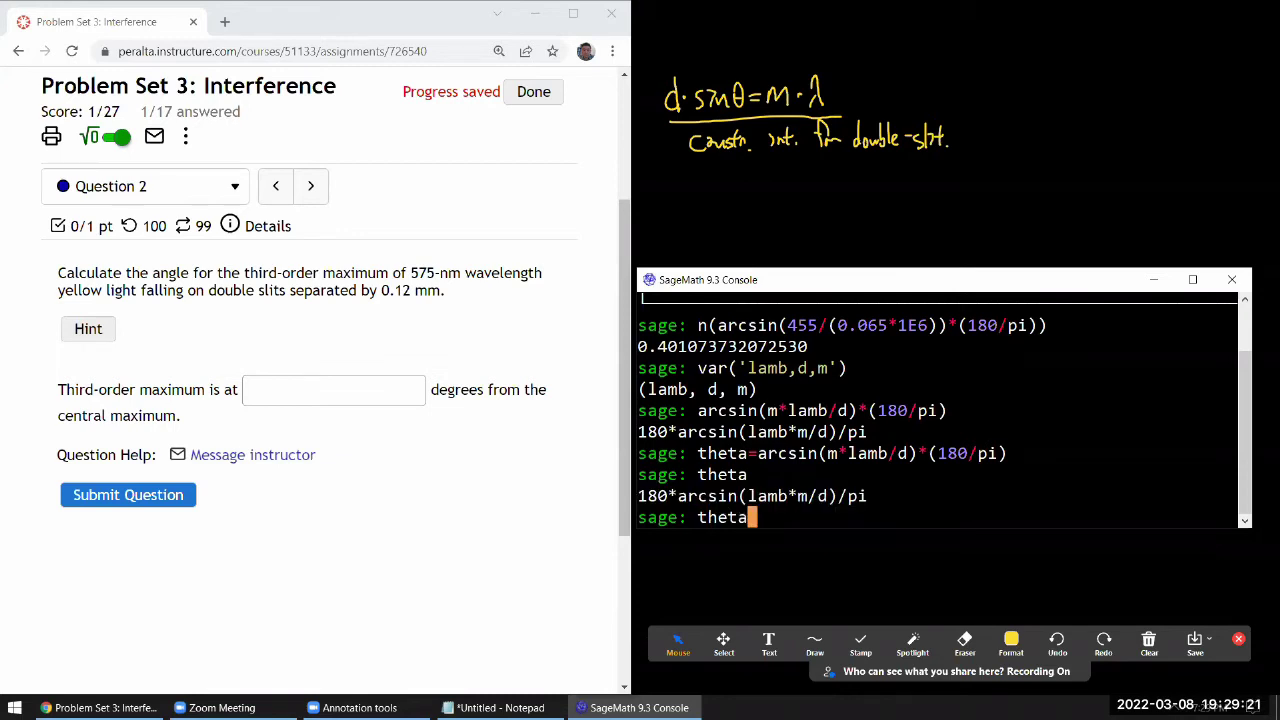
key("BackSpace")
type("ubs()")
key("BackSpace")
key("BackSpace")
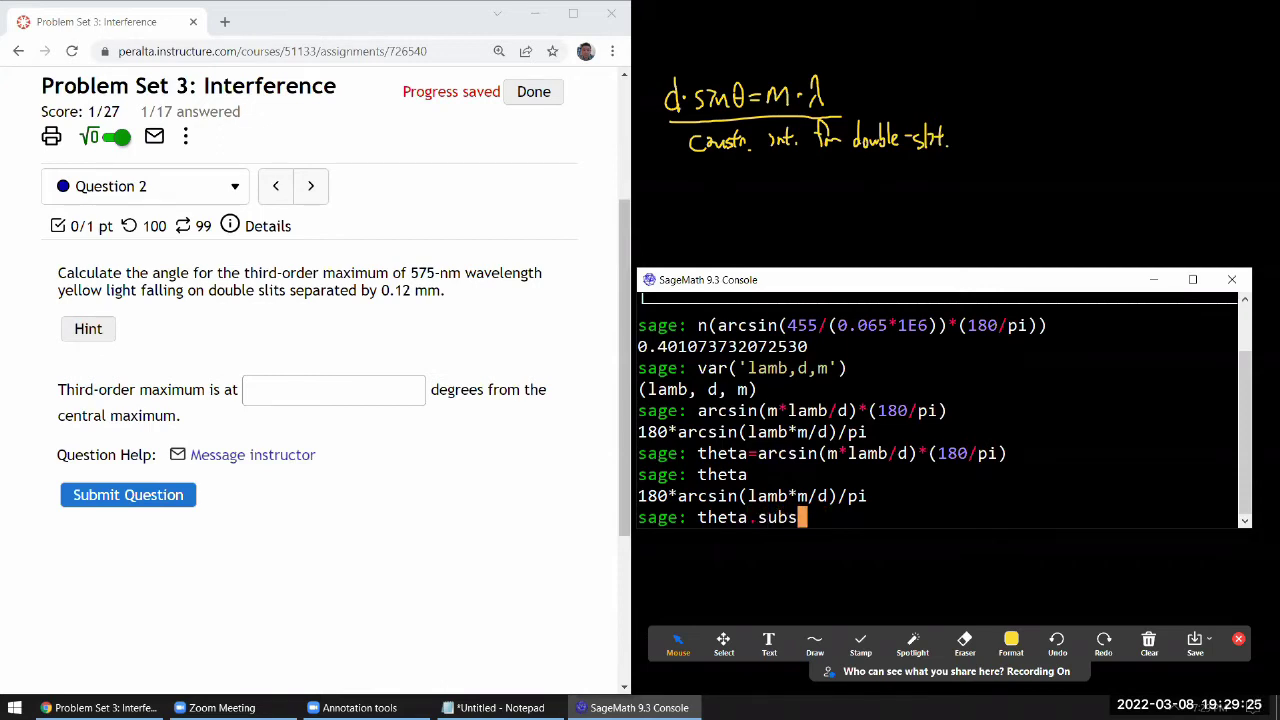
key("Home")
type("help")
type("(")
key("End")
type(")")
key("Return")
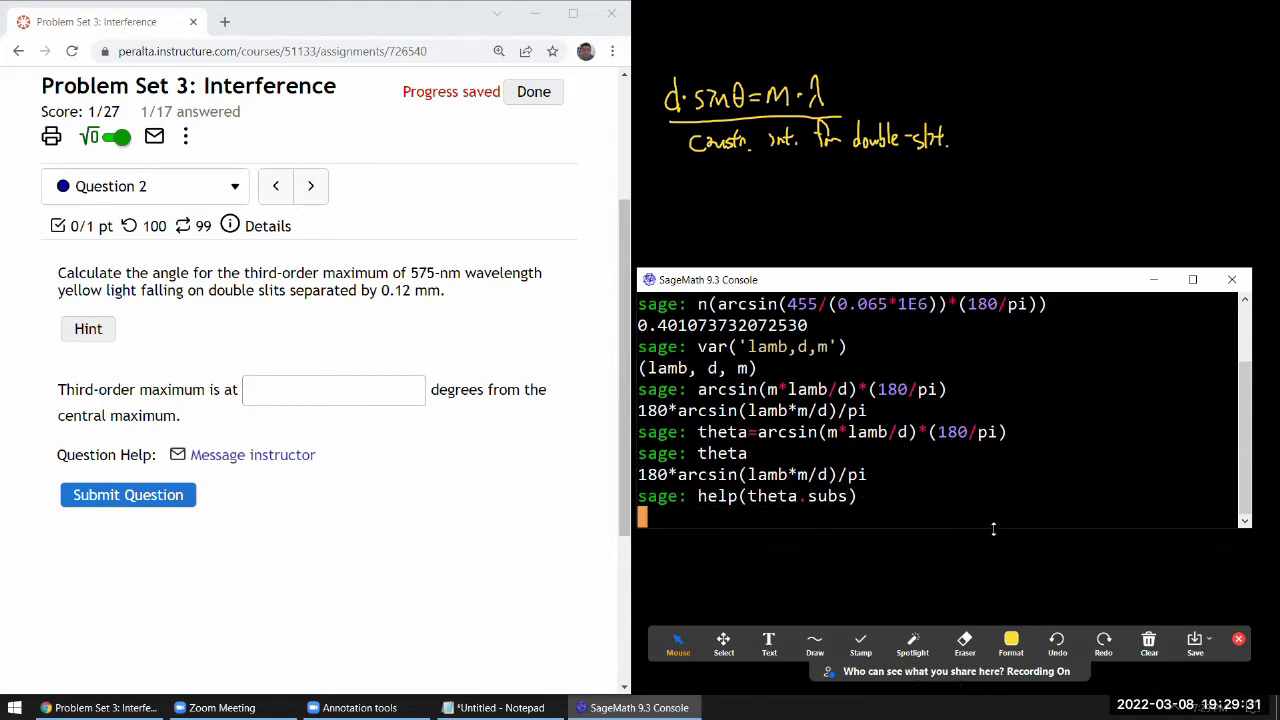
- Enlarge the console, page through the help, and copy the keyword-substitution example
left_click_drag(997, 612, 997, 612)
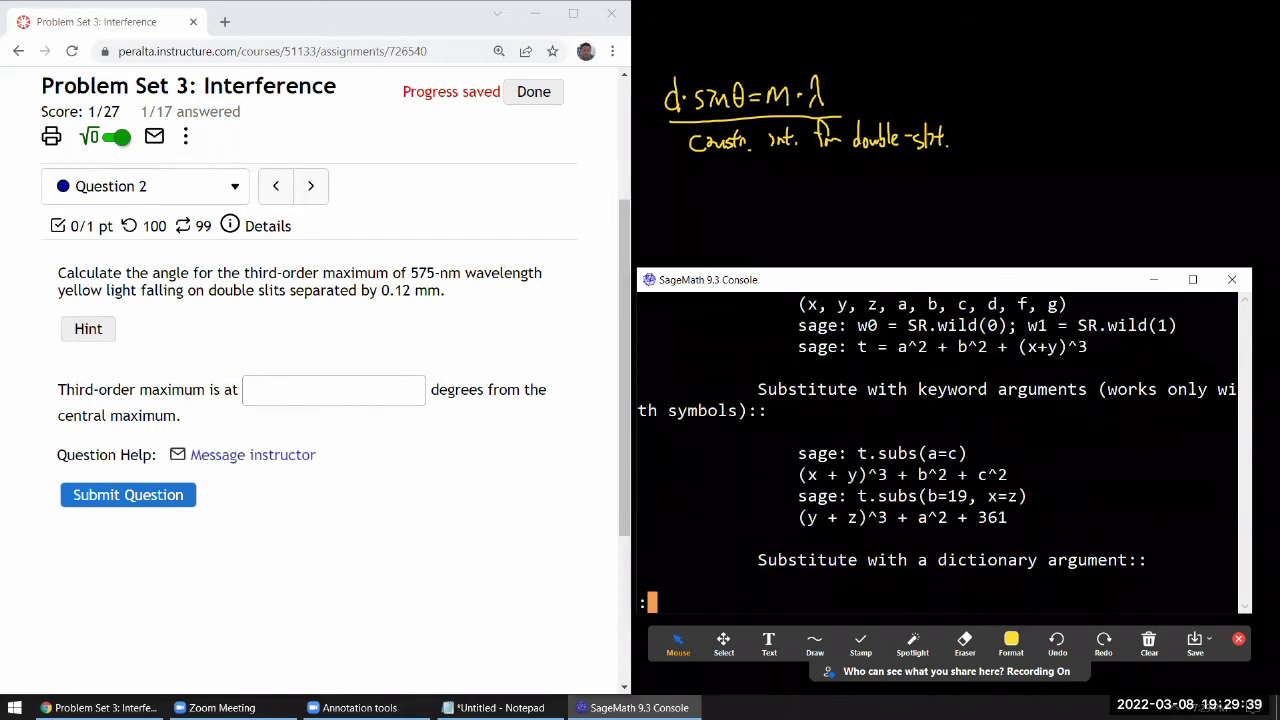
key("space")
left_click_drag(920, 454, 958, 454)
key("ctrl+c")
- Compute theta.subs(m=3, lamb=575, d=0.12*1E6), giving 2.58758912205709/pi
key("q")
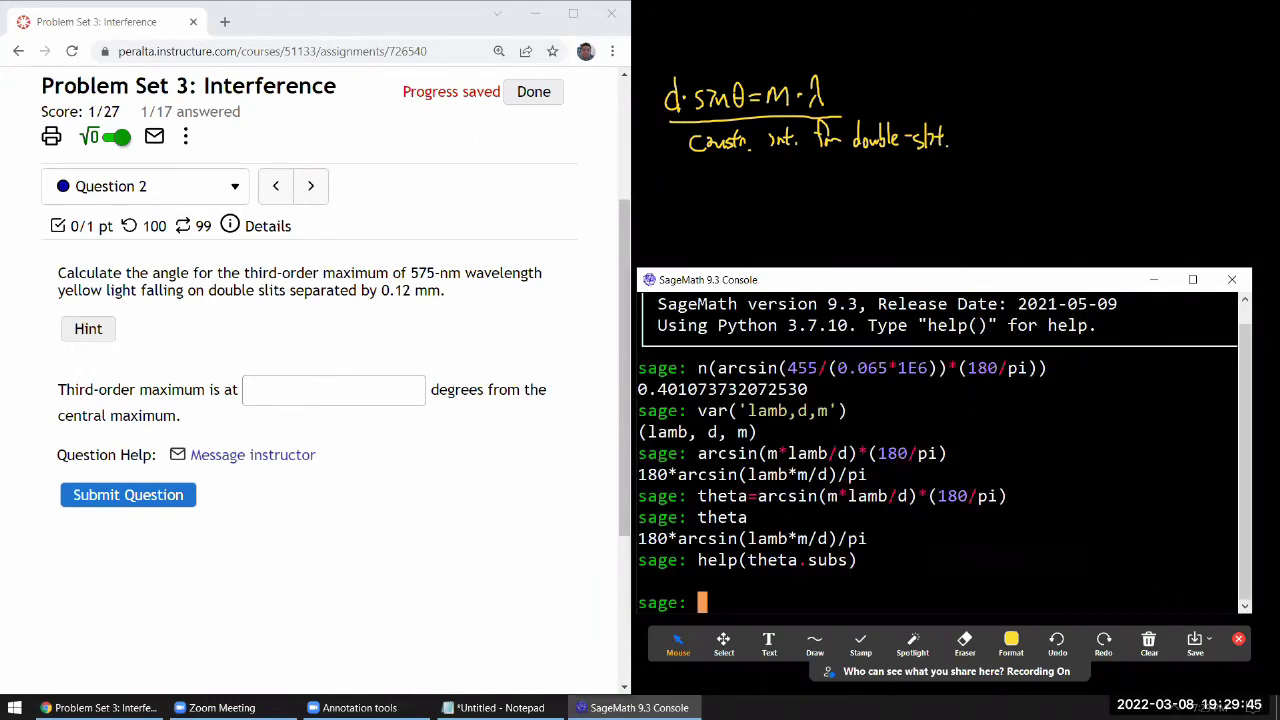
type("theta.subs(")
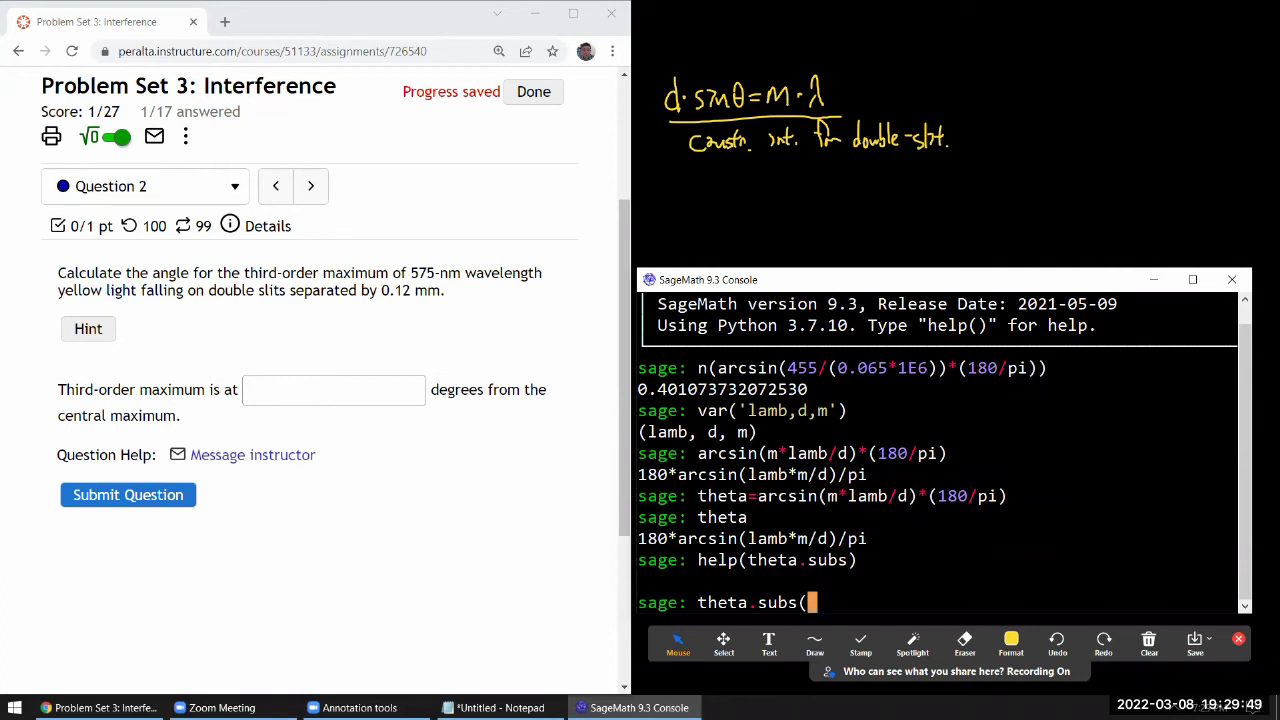
type("m=3,lamb=")
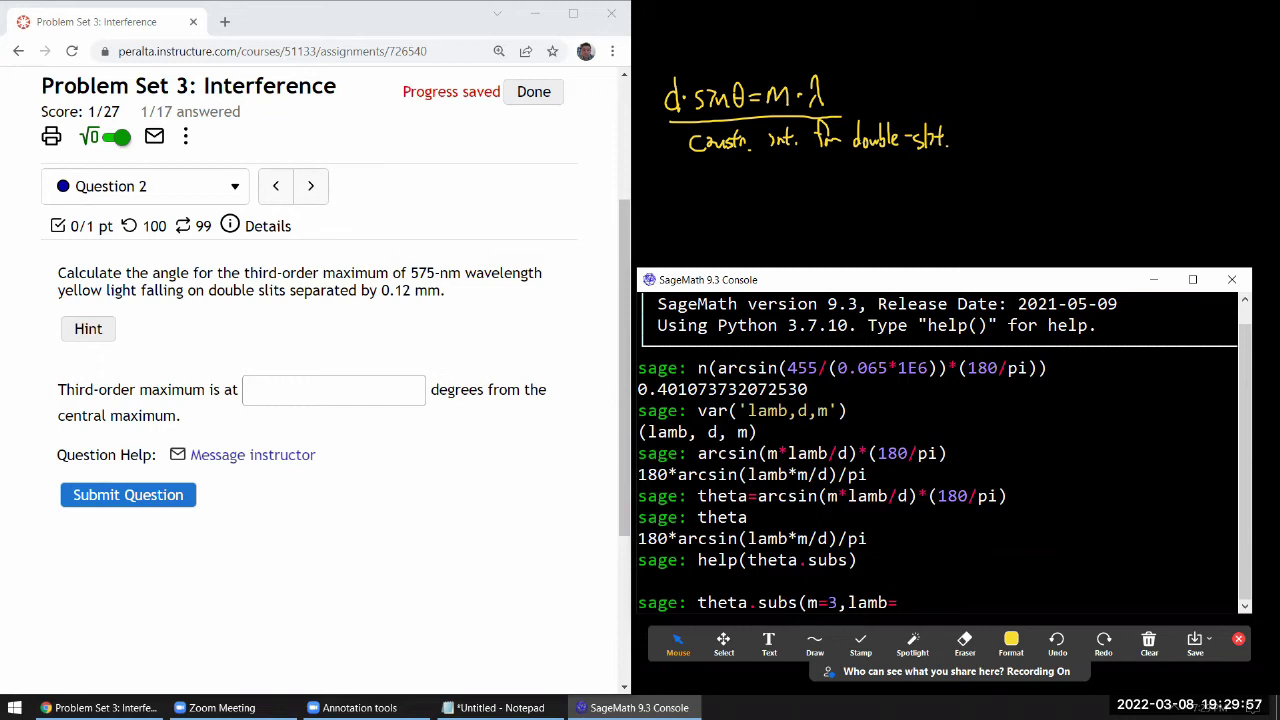
type("575")
left_click_drag(748, 540, 828, 540)
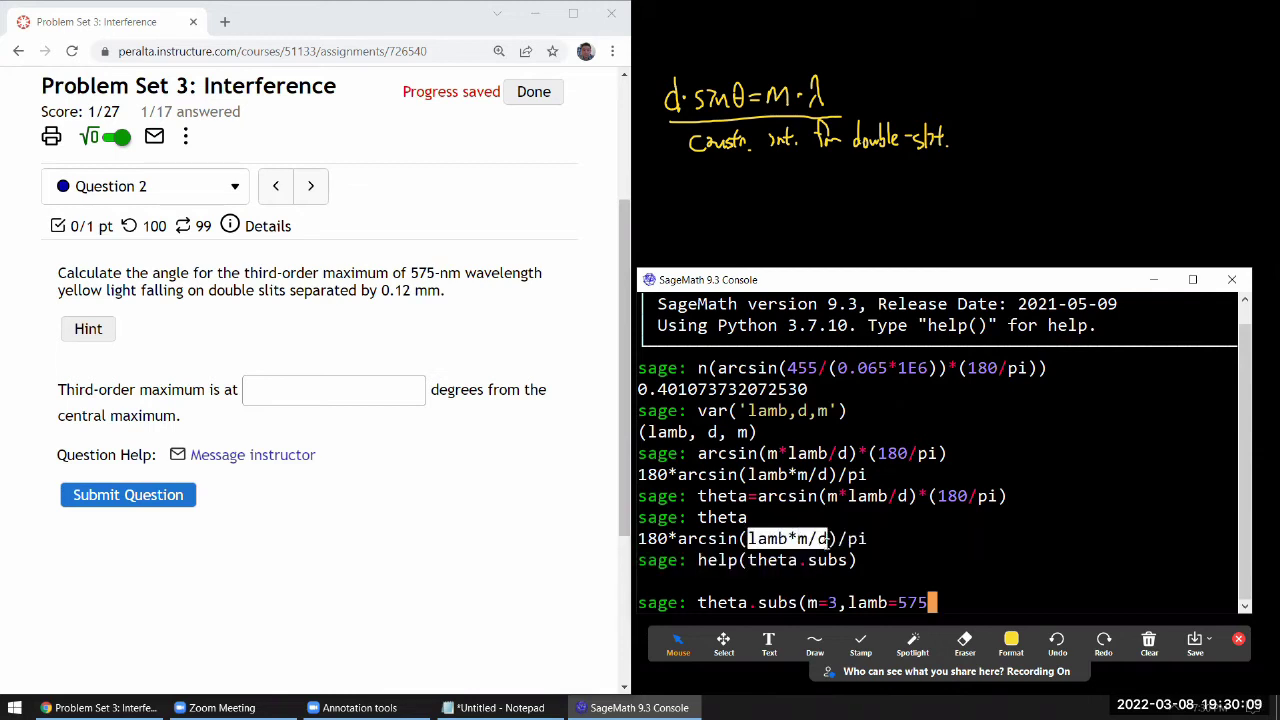
left_click(828, 540)
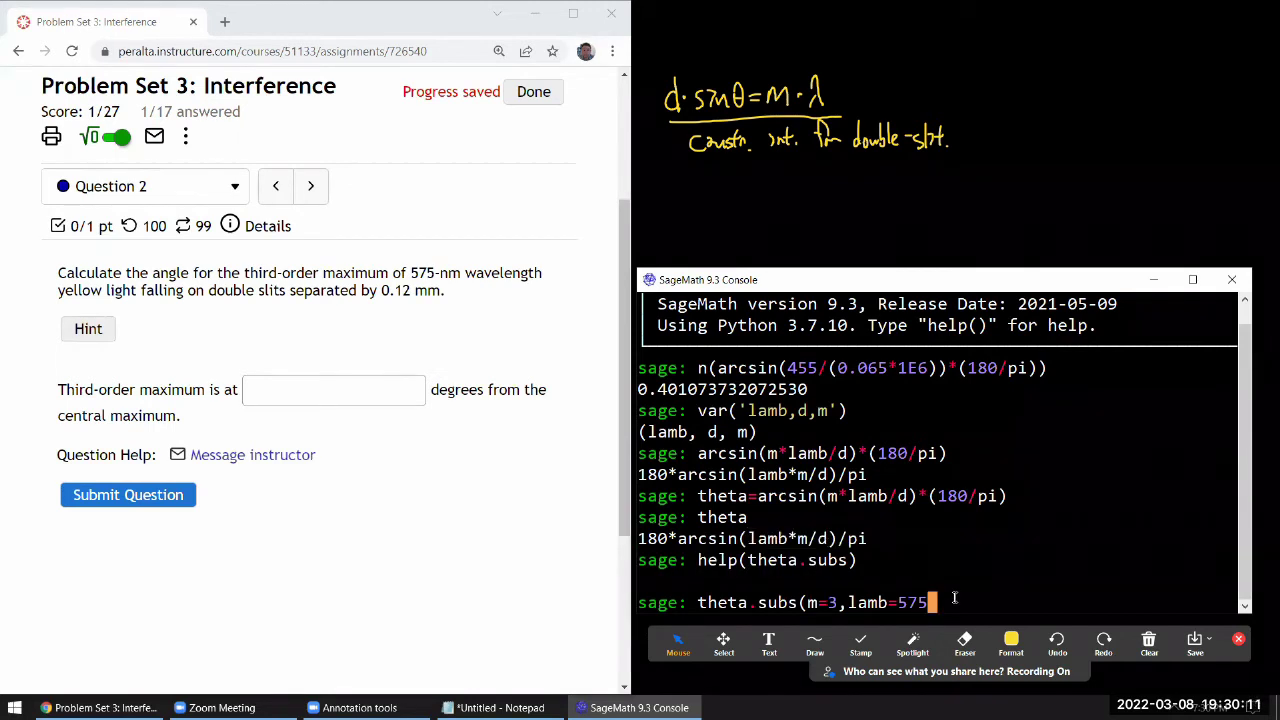
type(",d=0.12*1E6)")
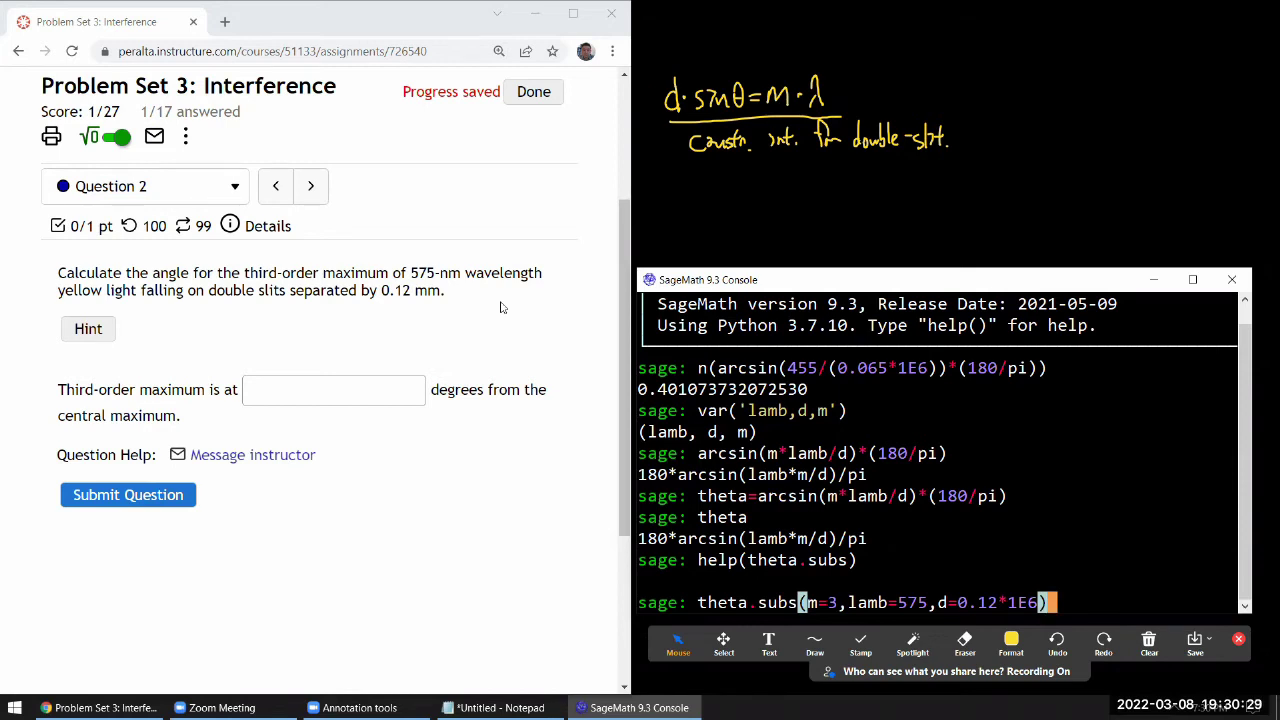
key("Return")
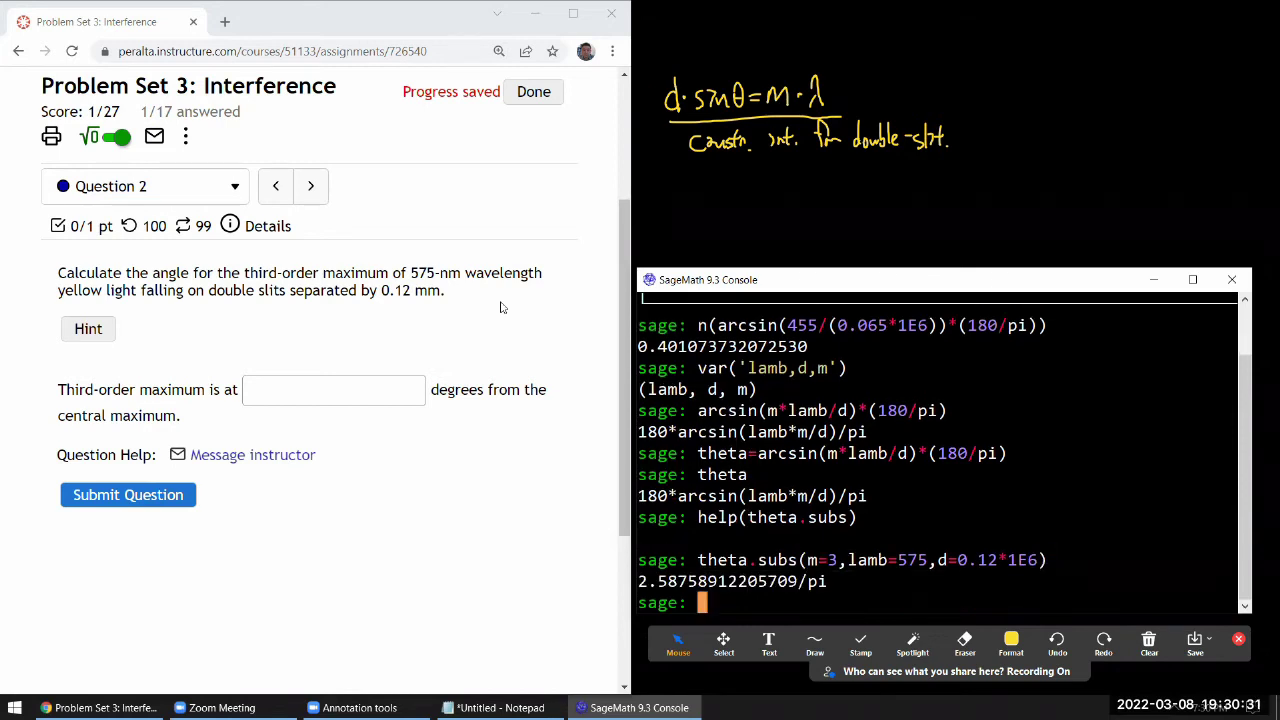
- Append .n() to the substitution to get the decimal angle 0.823655198932406
key("Up")
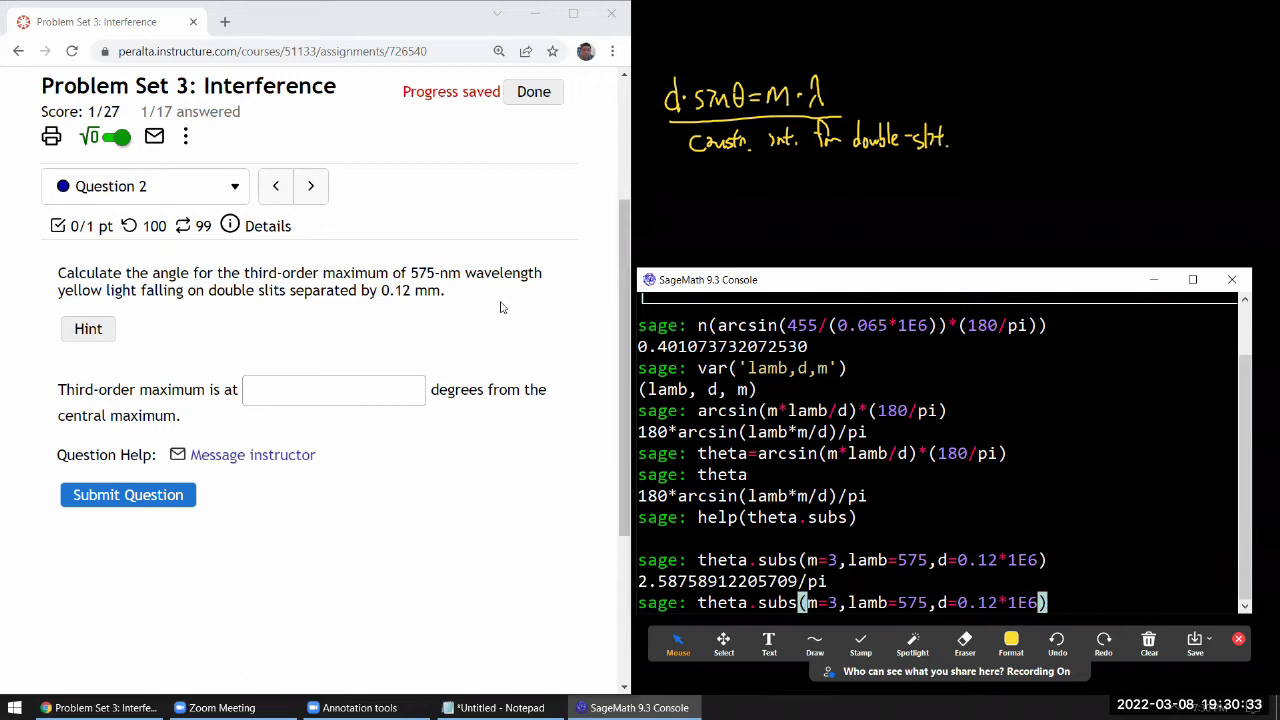
type(".")
type("n()")
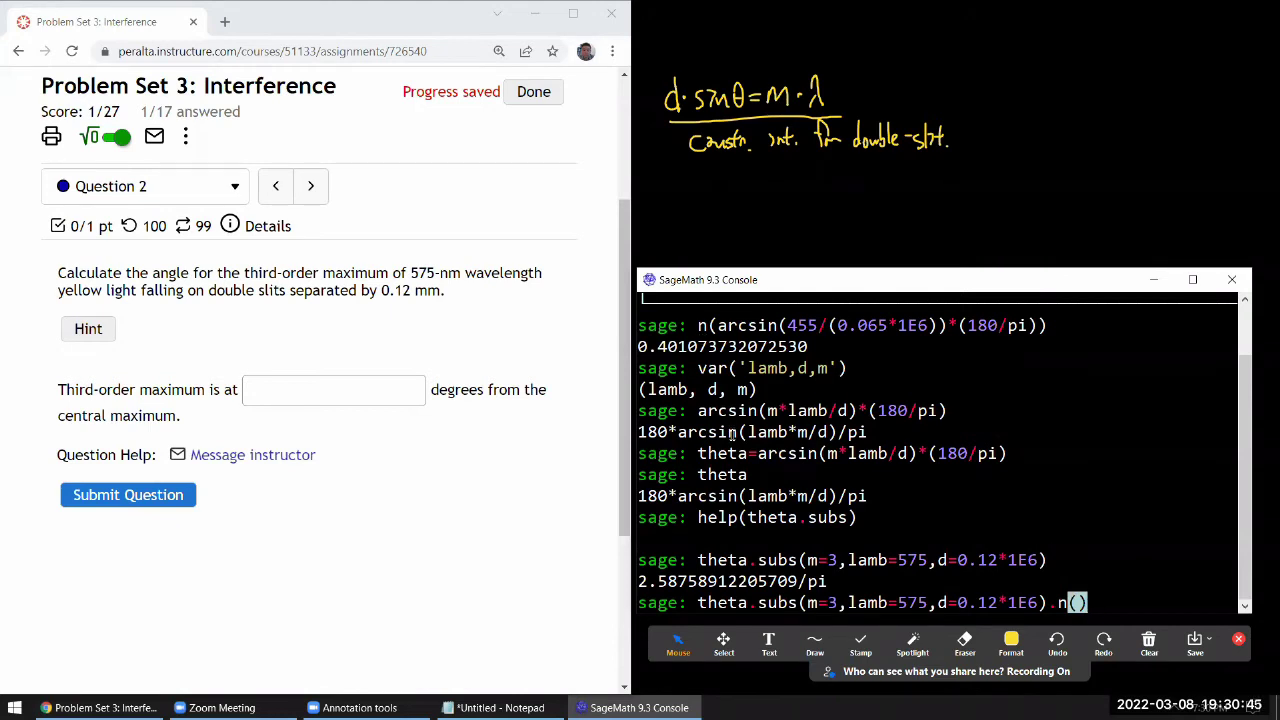
key("Return")
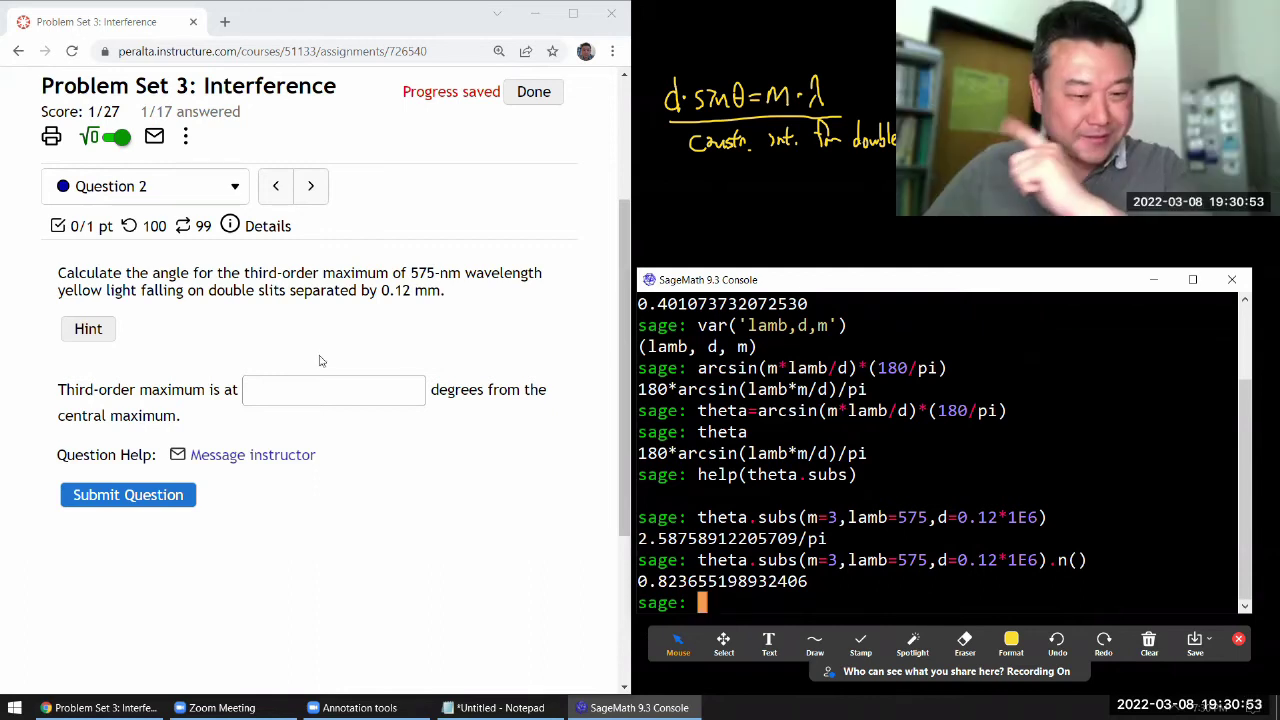
- Enter 0.824 degrees as Question 2's answer and submit it
left_click(298, 377)
type("0.823")
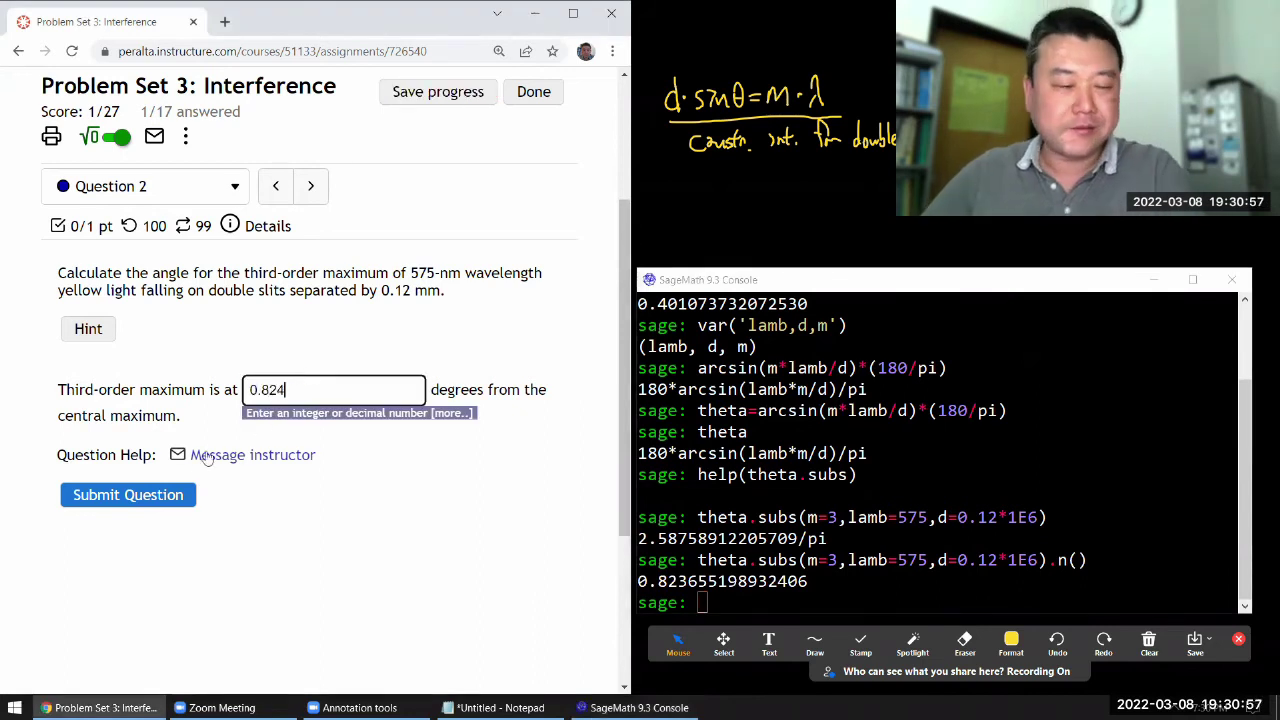
left_click(158, 496)
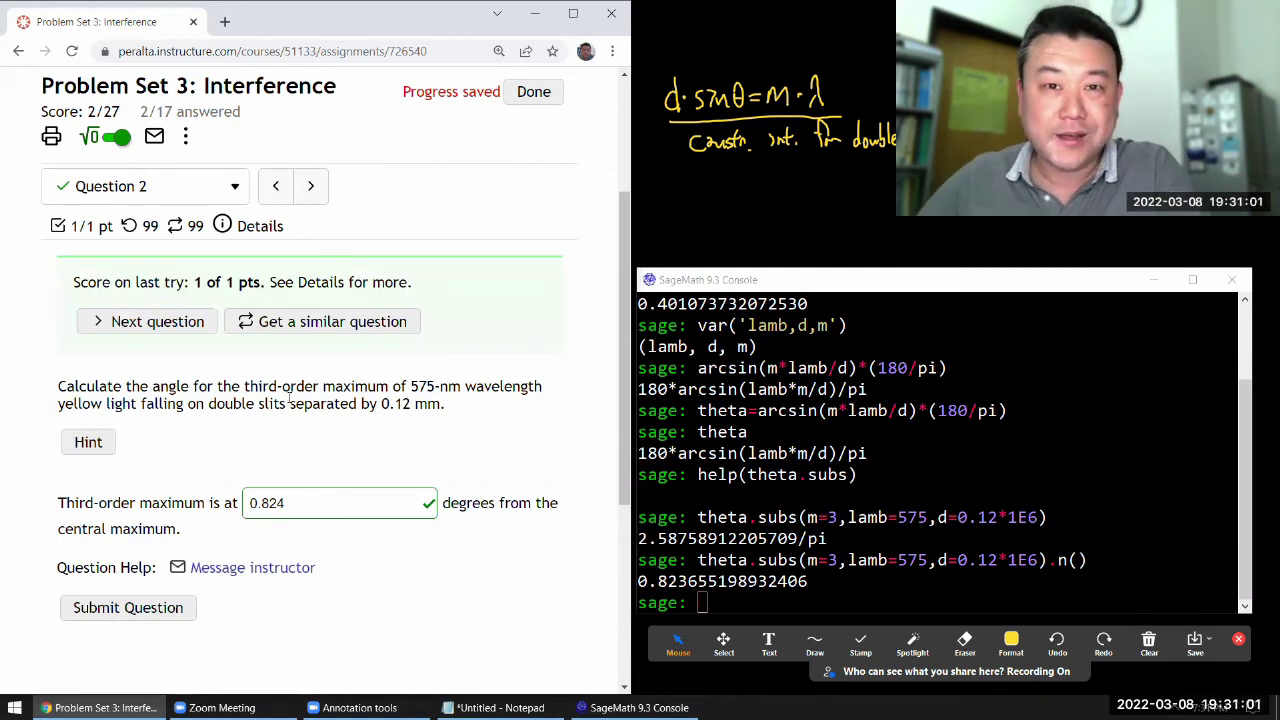
- Advance Canvas to Question 3 (605-nm light, first maximum at 38°), then return to the SageMath console
left_click(311, 187)
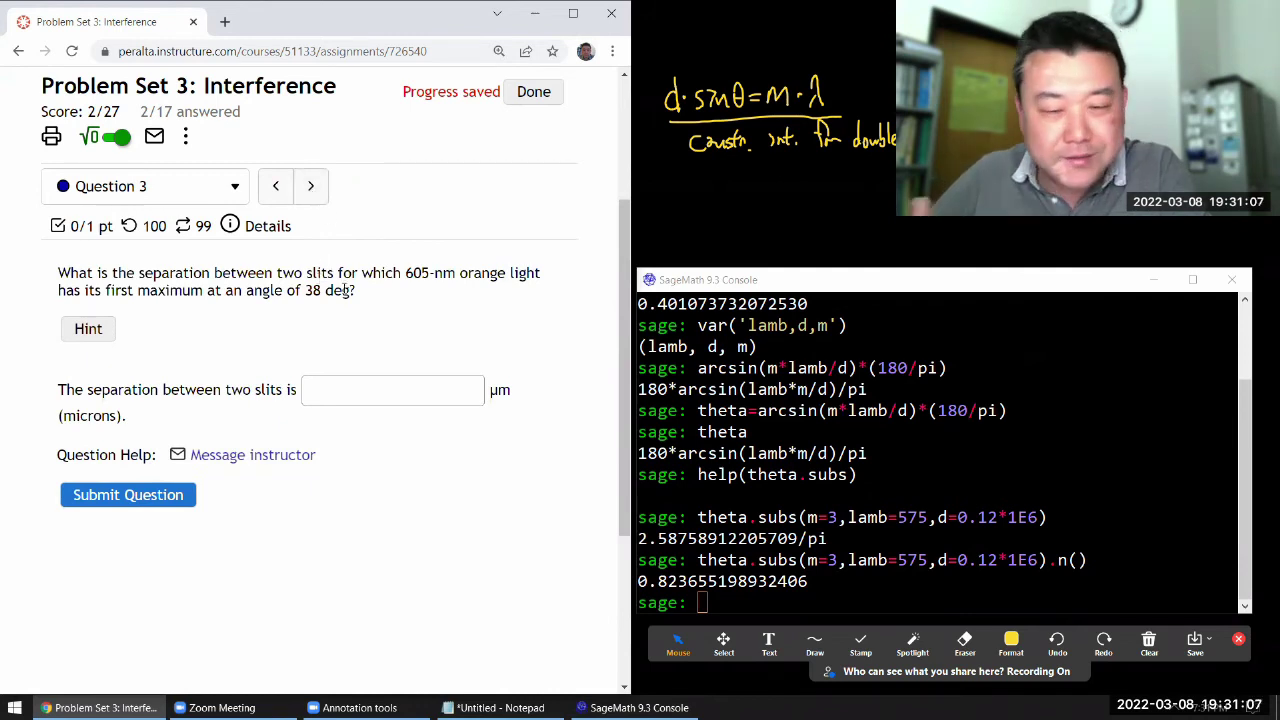
left_click(732, 504)
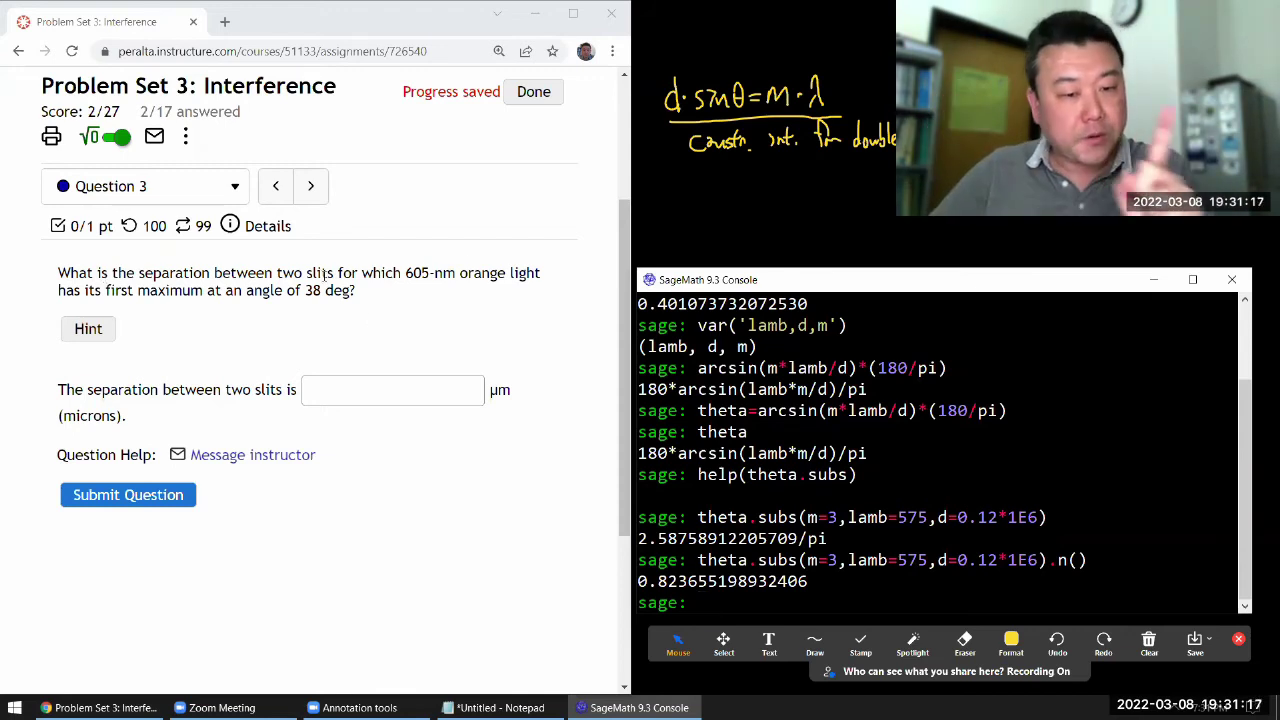
left_click_drag(650, 63, 676, 124)
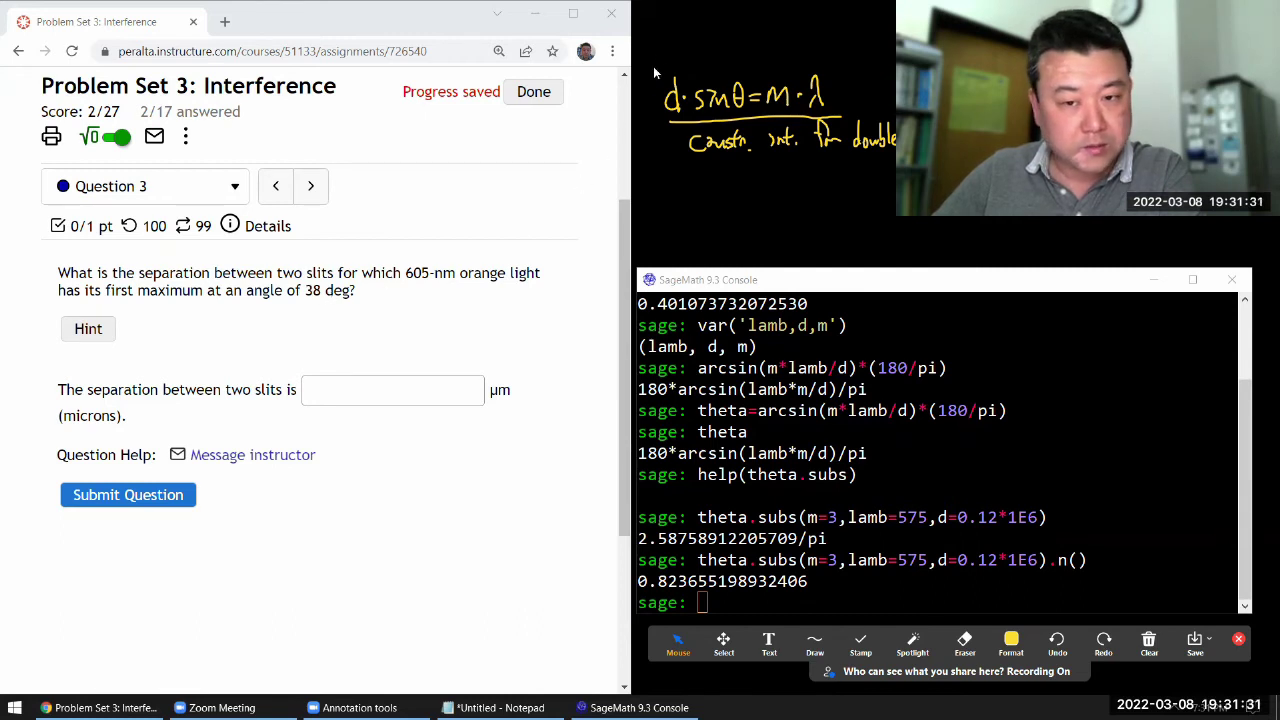
mouse_move(656, 57)
left_mouse_down()
mouse_move(724, 120)
mouse_move(852, 175)
mouse_move(832, 193)
left_mouse_up()
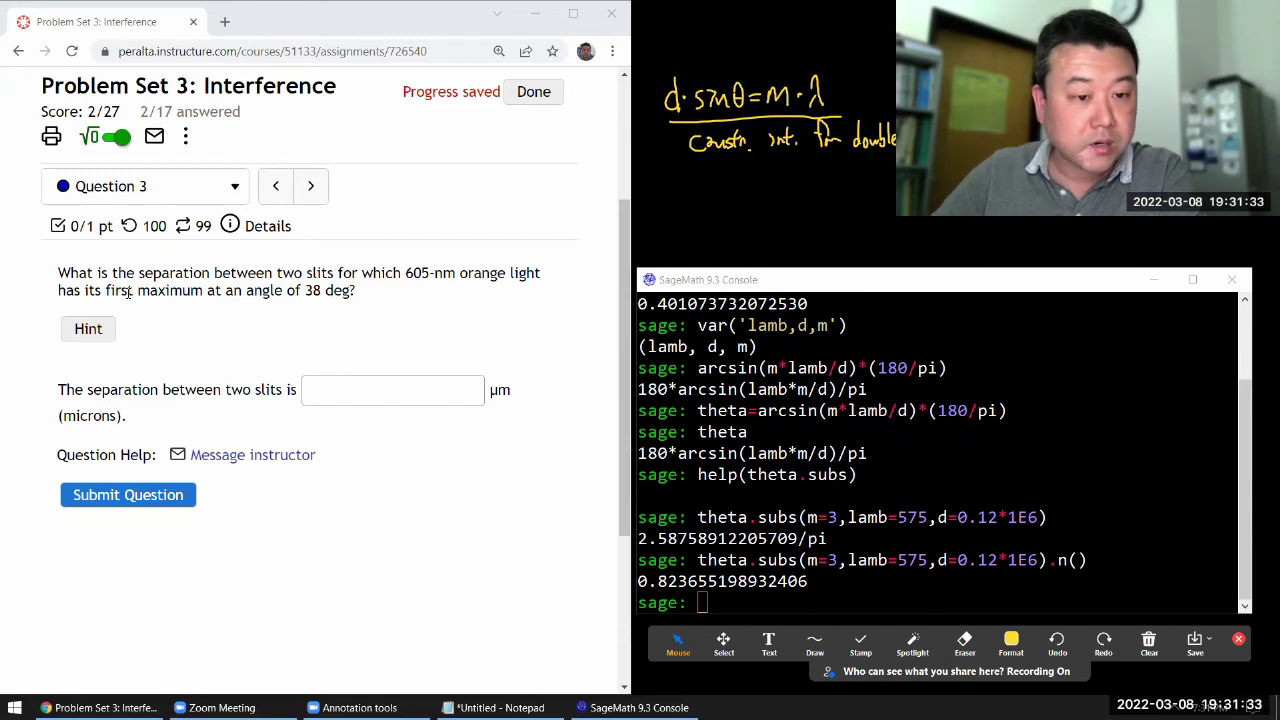
left_click(890, 474)
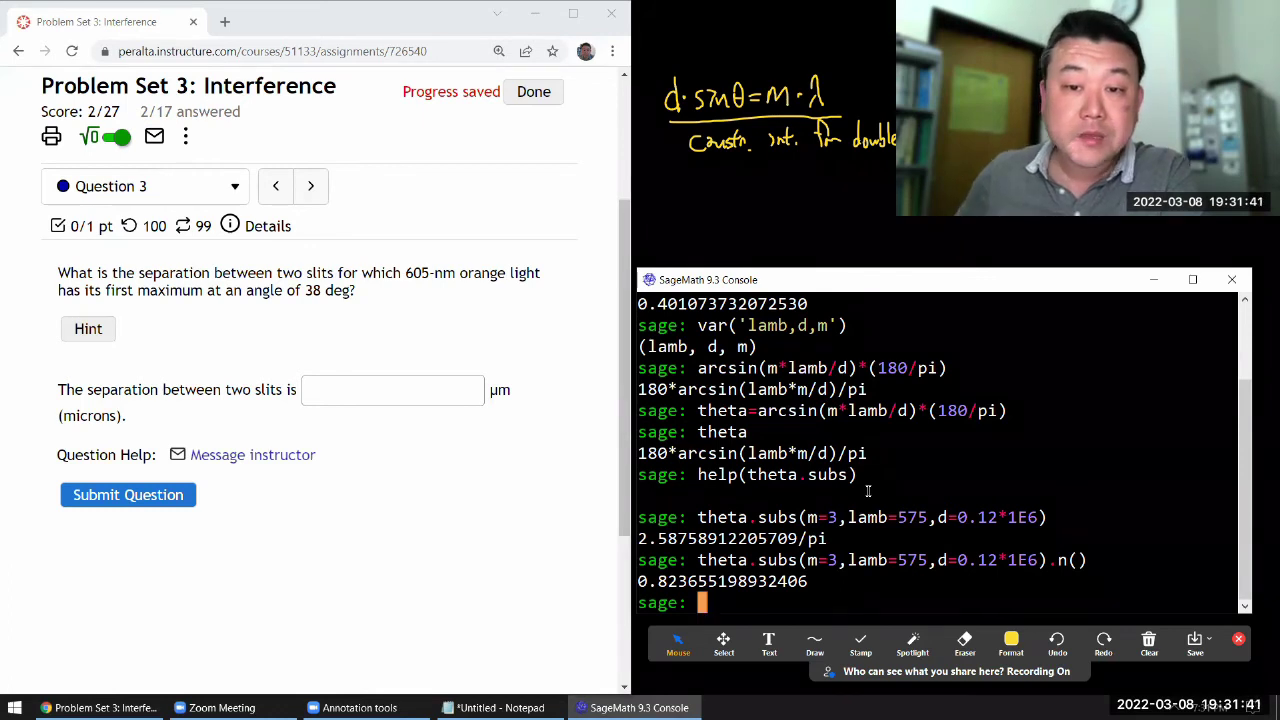
scroll(868, 491, "up", 1)
scroll(790, 560, "up", 1)
key("Return")
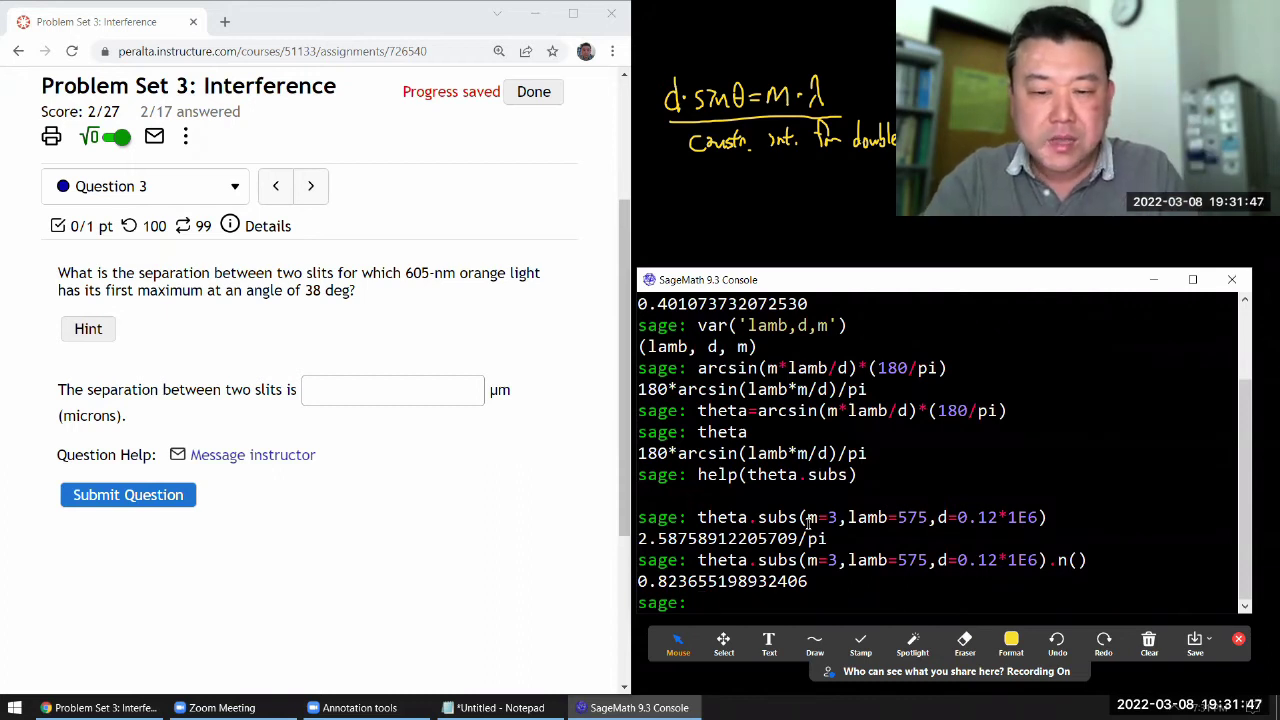
- Declare theta as a symbolic variable with var('theta') and confirm it is defined
type("var('thet")
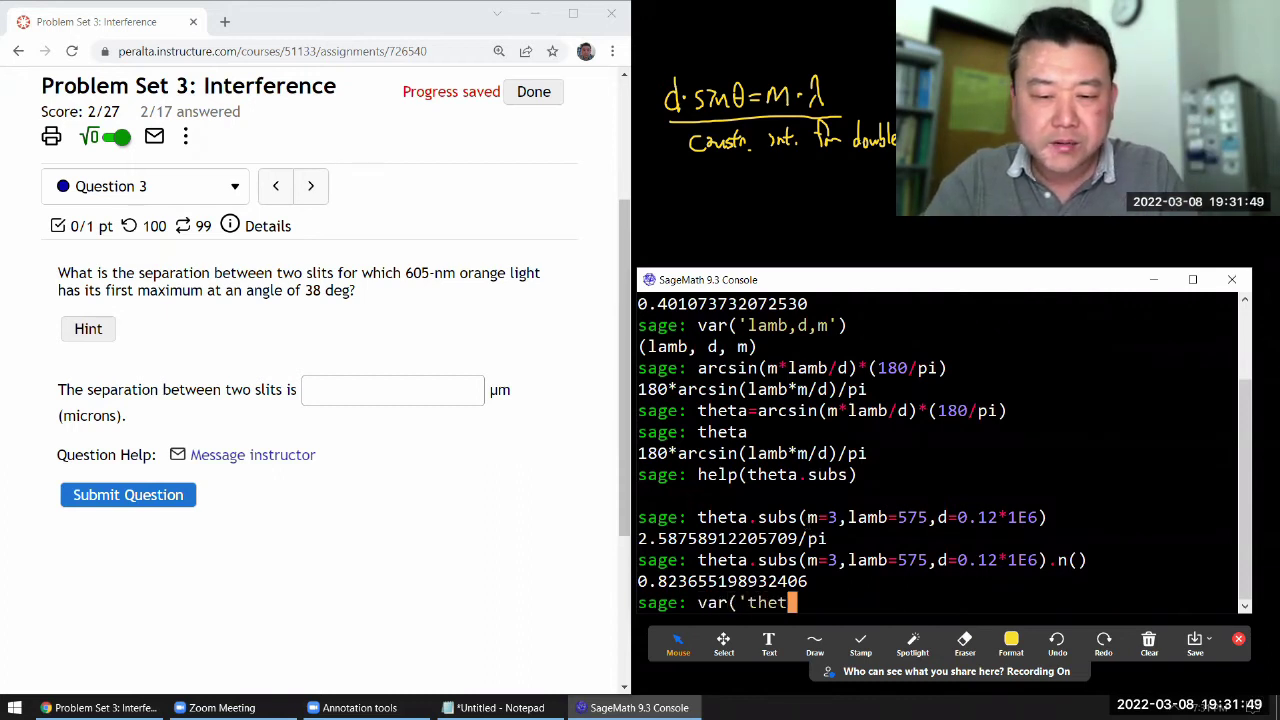
type("a')")
key("Return")
type("thetat")
key("Return")
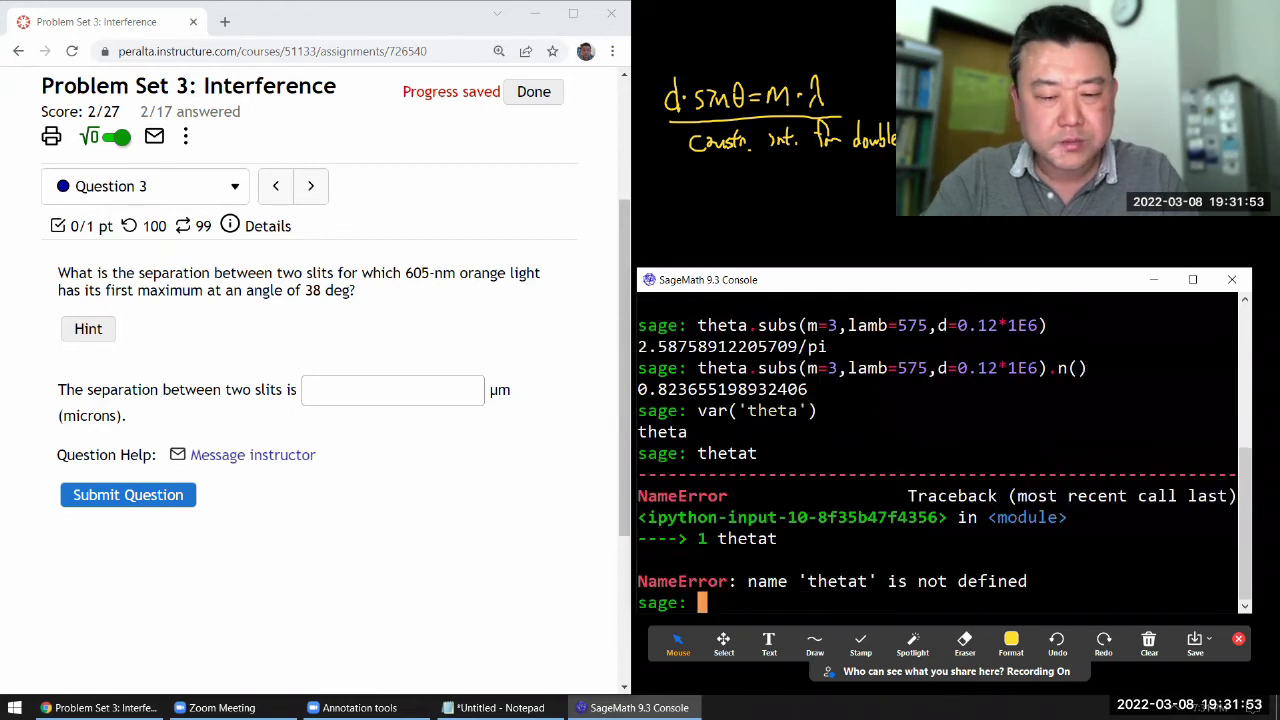
type("theta")
key("Return")
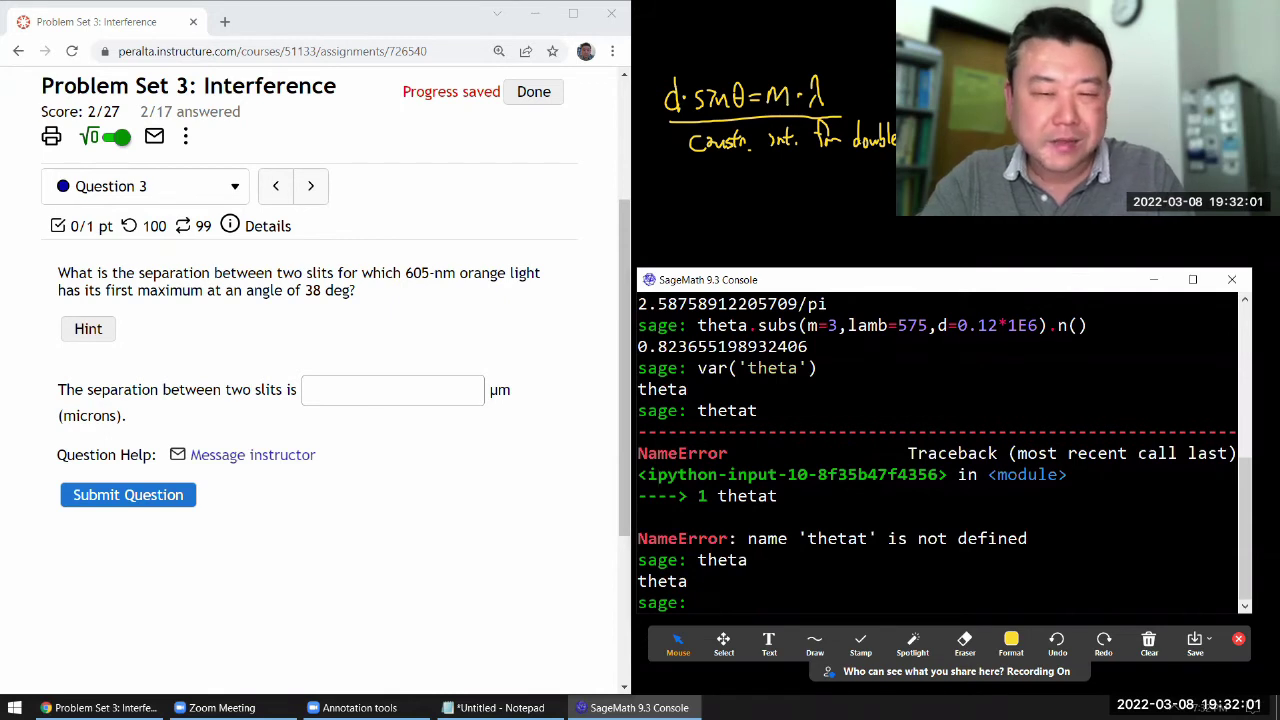
- Define d = m*lamb/sin(theta) and display it as lamb*m/sin(theta)
type("d=")
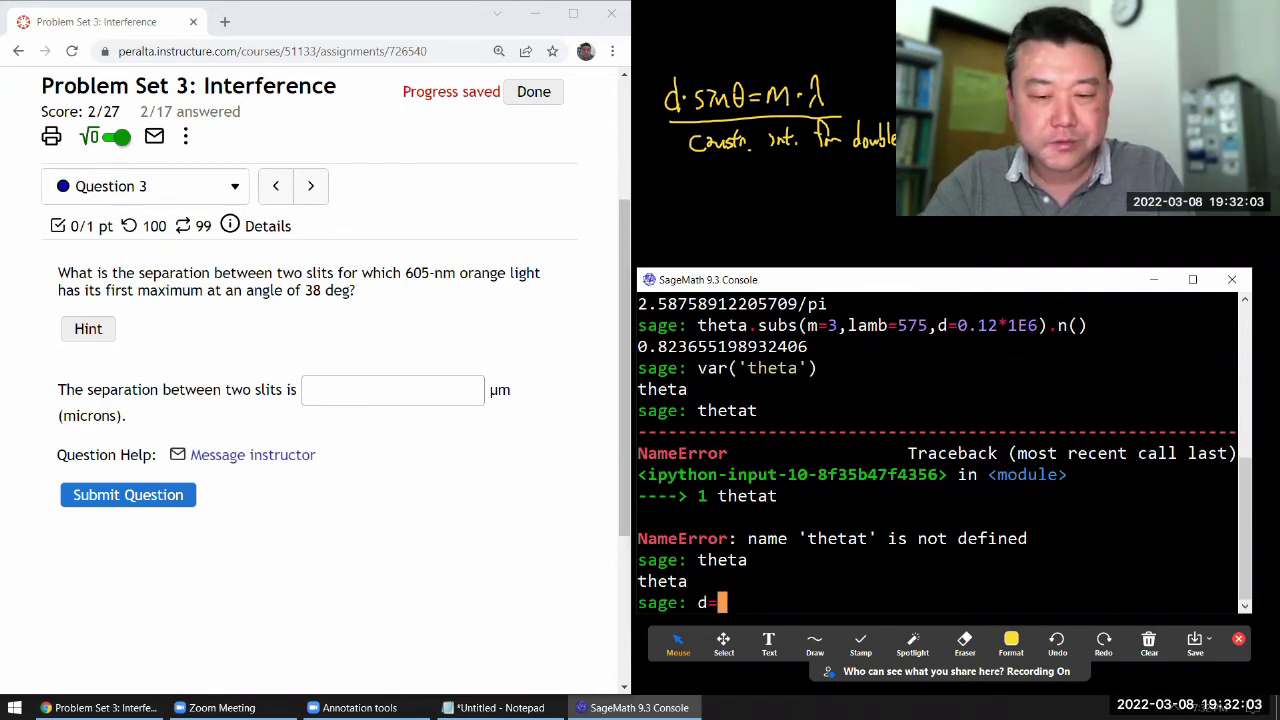
type("m*lamb/")
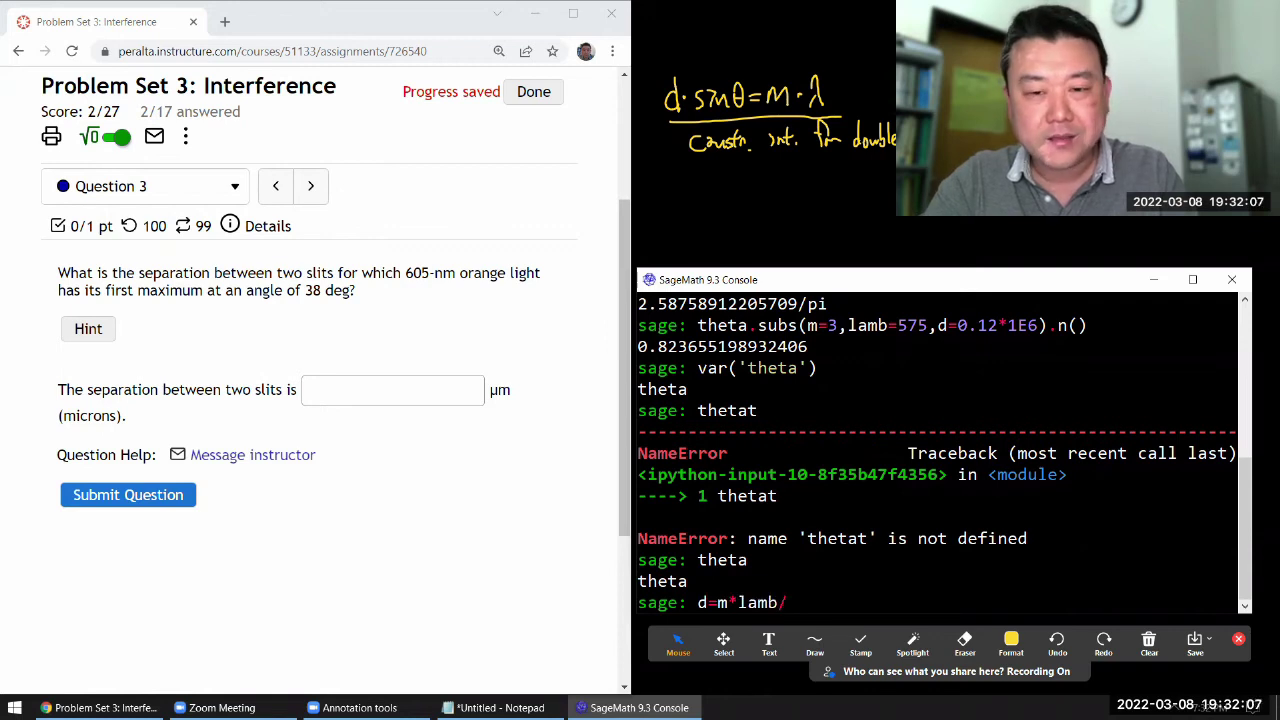
type("sin(theta)")
key("Return")
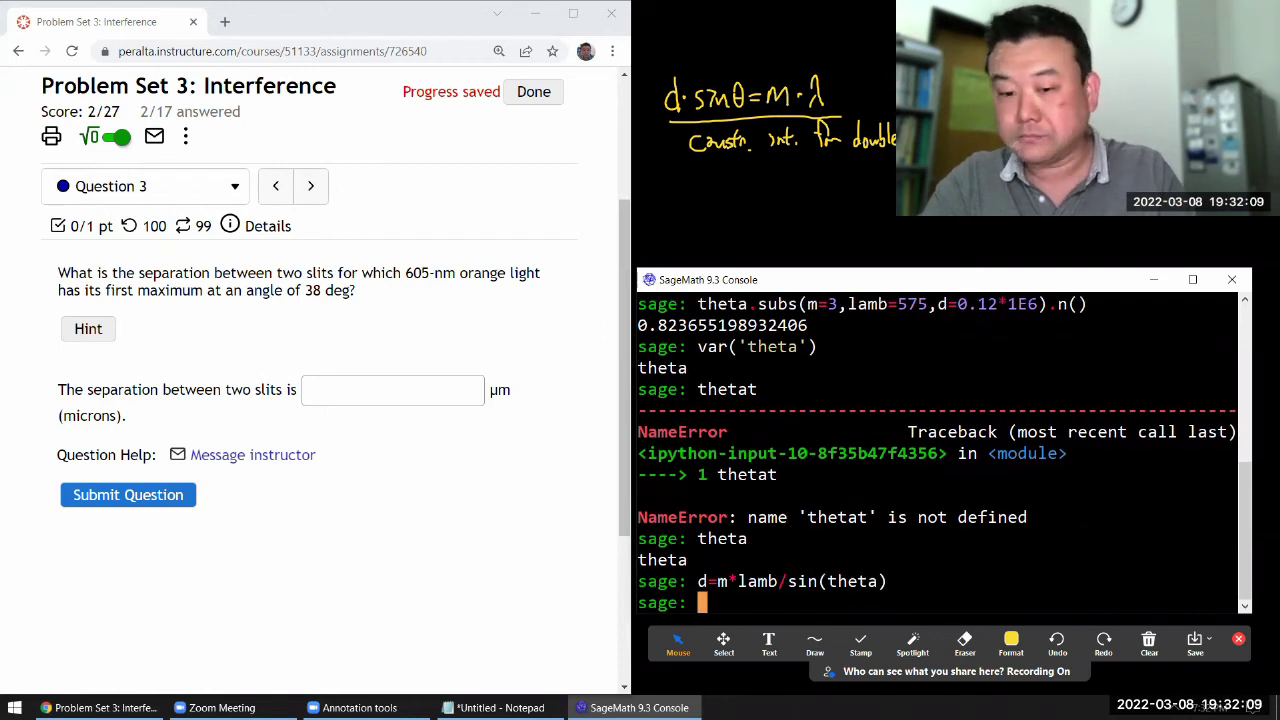
type("d")
key("Return")
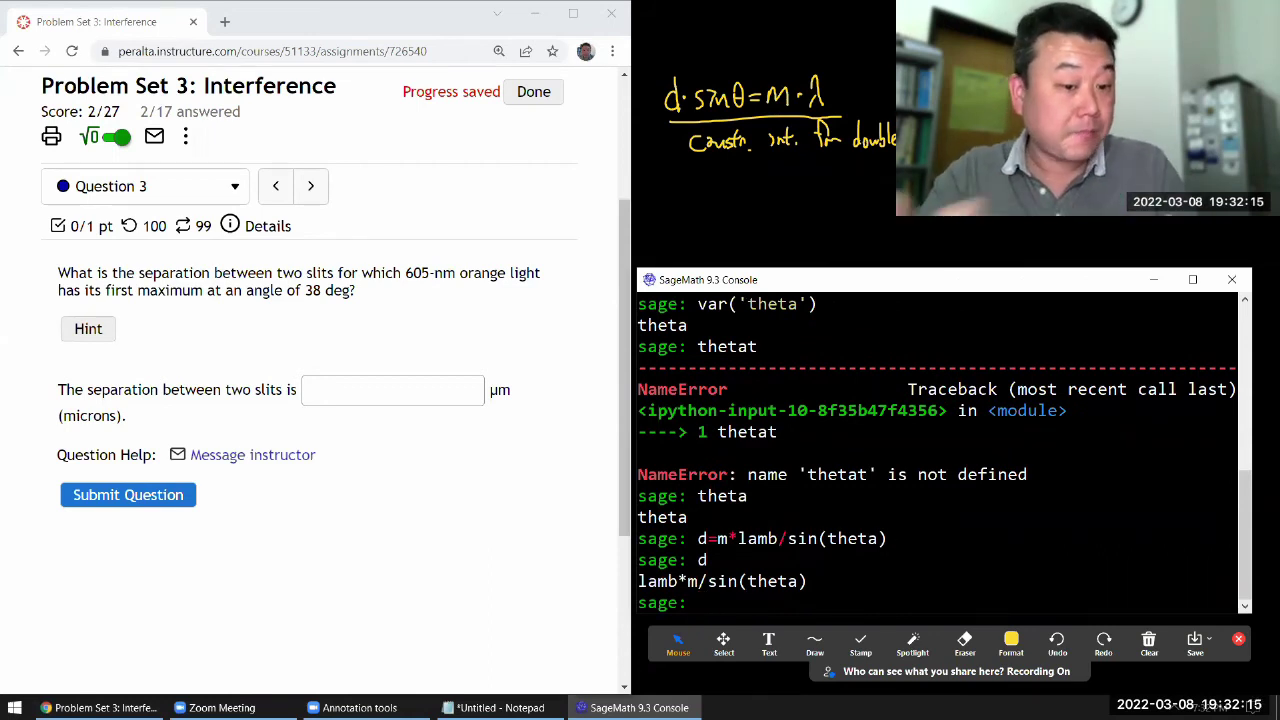
type("d.")
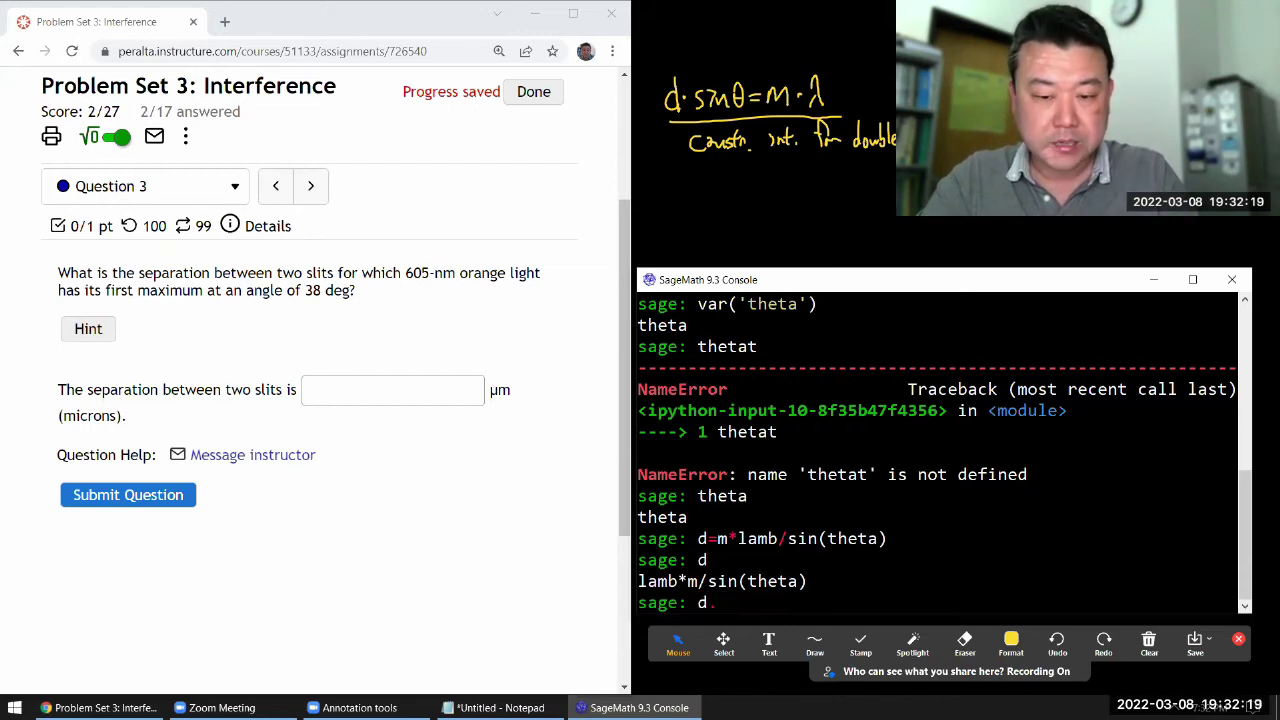
type("subs(")
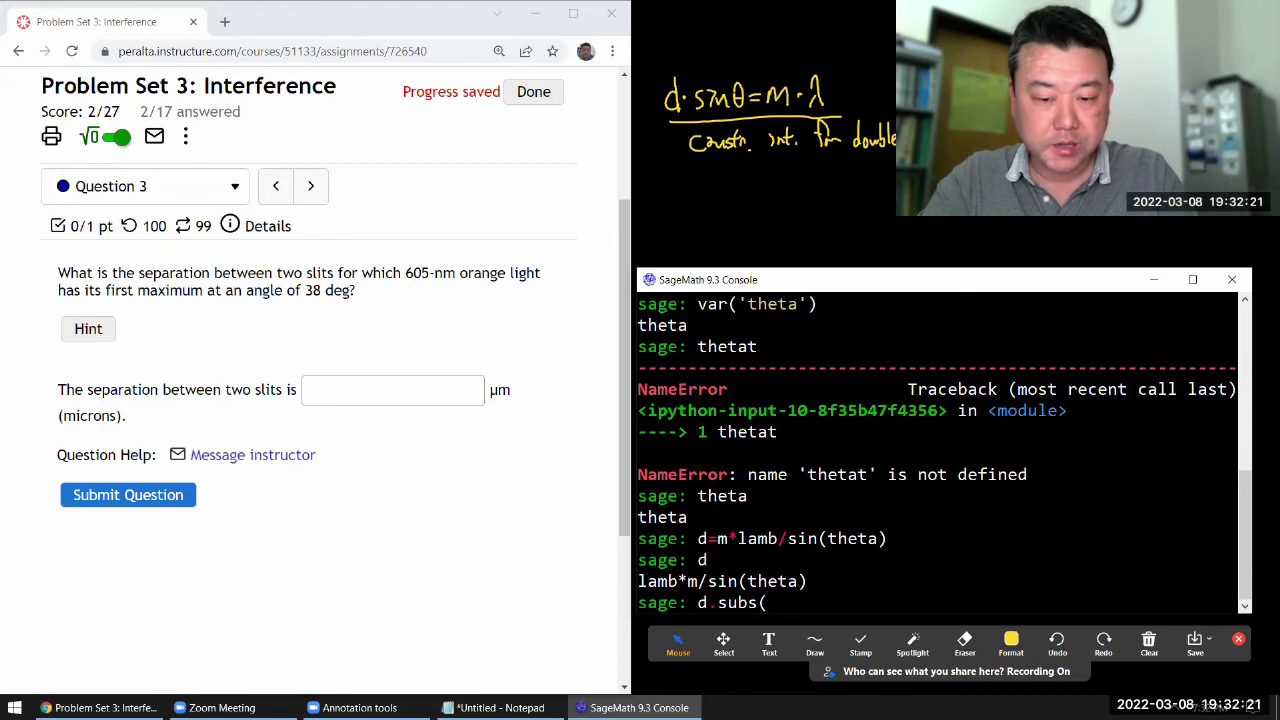
type("m=1,")
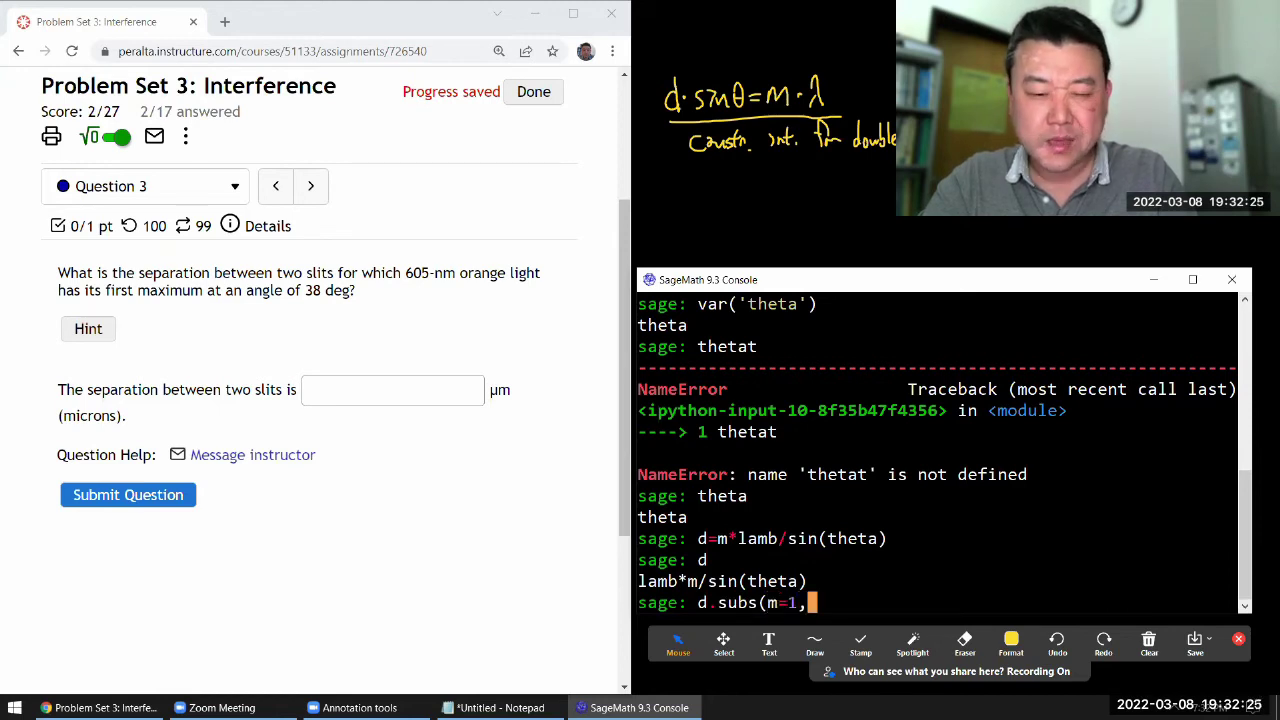
type("lamb=")
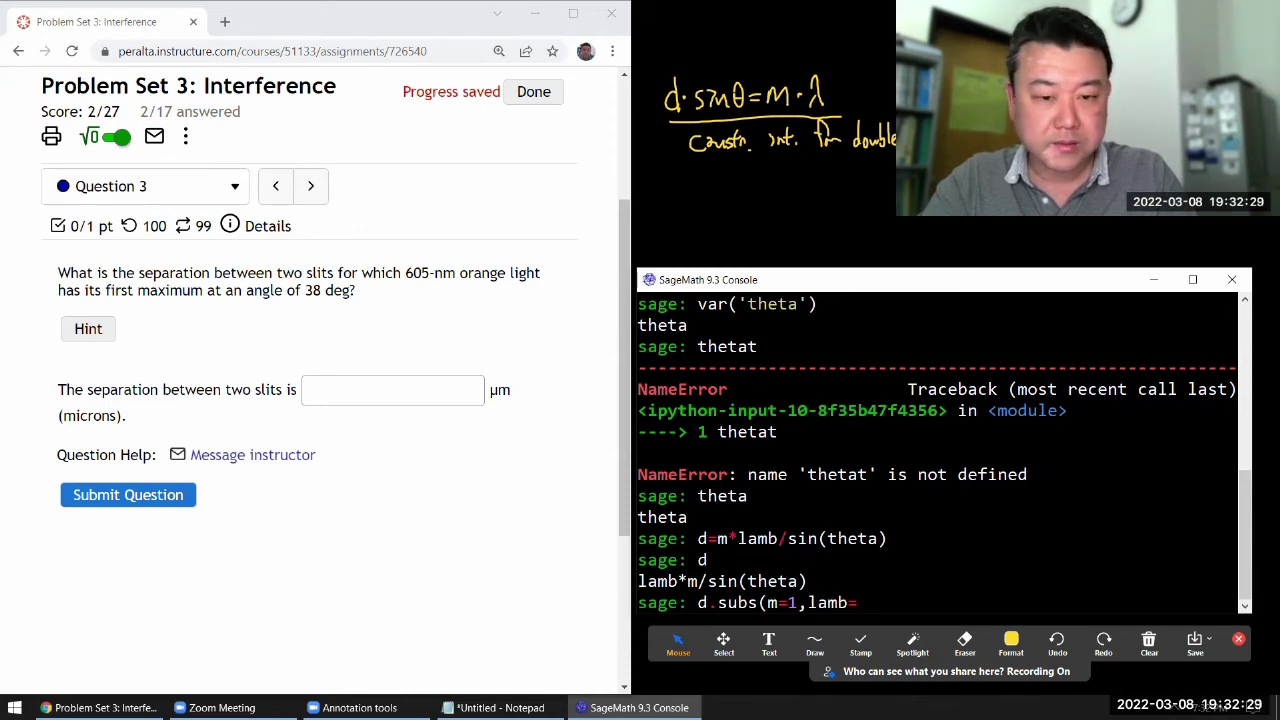
type("605")
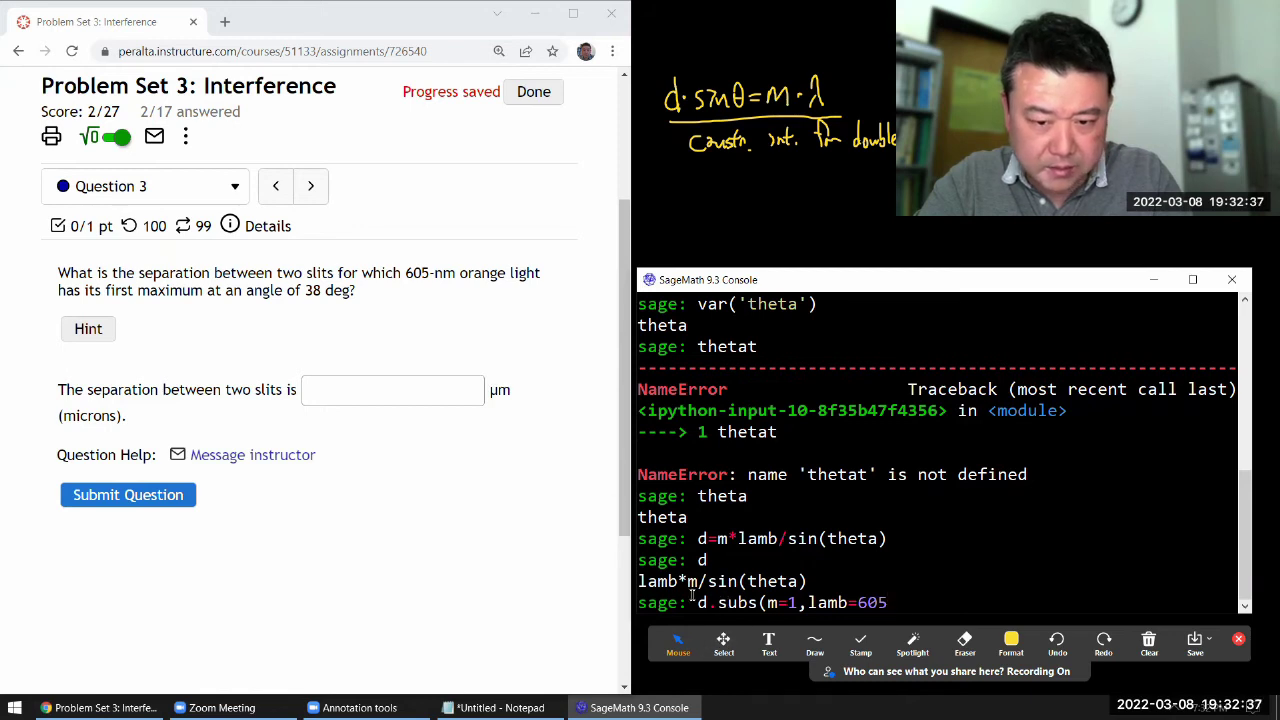
- Substitute m=1, lamb=605*1E-3 and theta=38*pi/180 into d, after checking the nm unit
left_click_drag(680, 584, 641, 584)
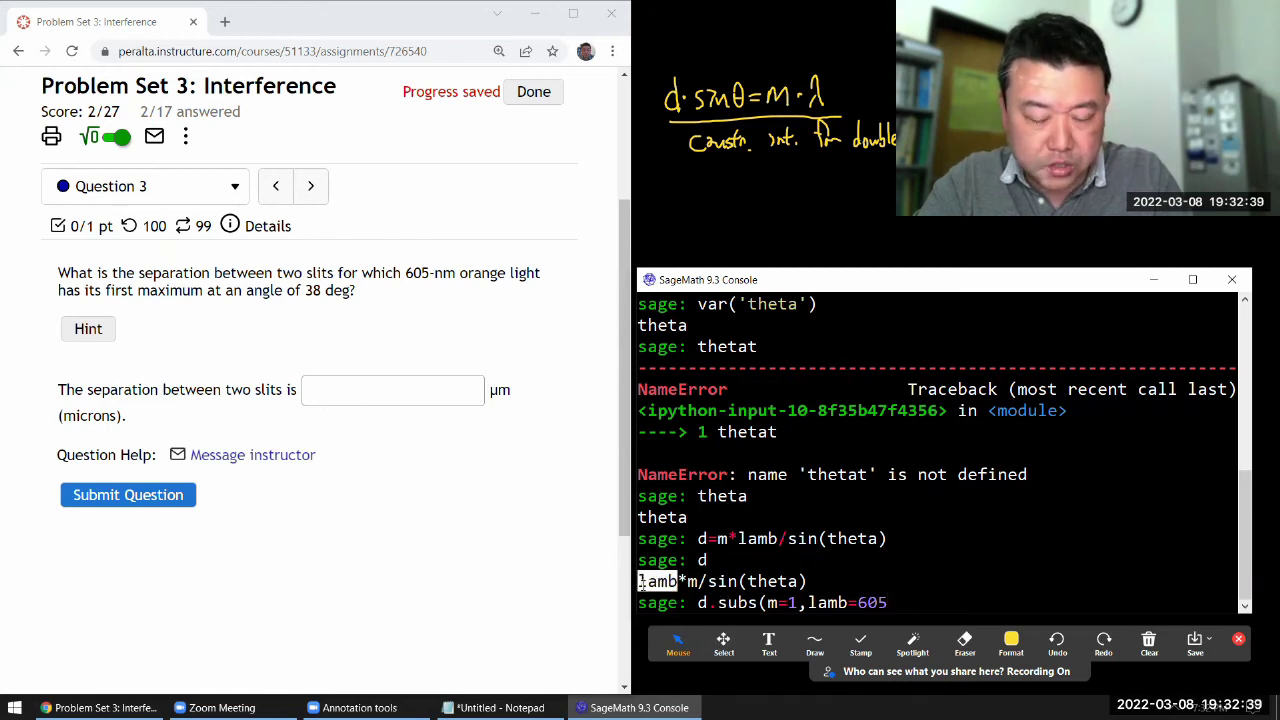
left_click(437, 272)
left_click_drag(435, 273, 457, 273)
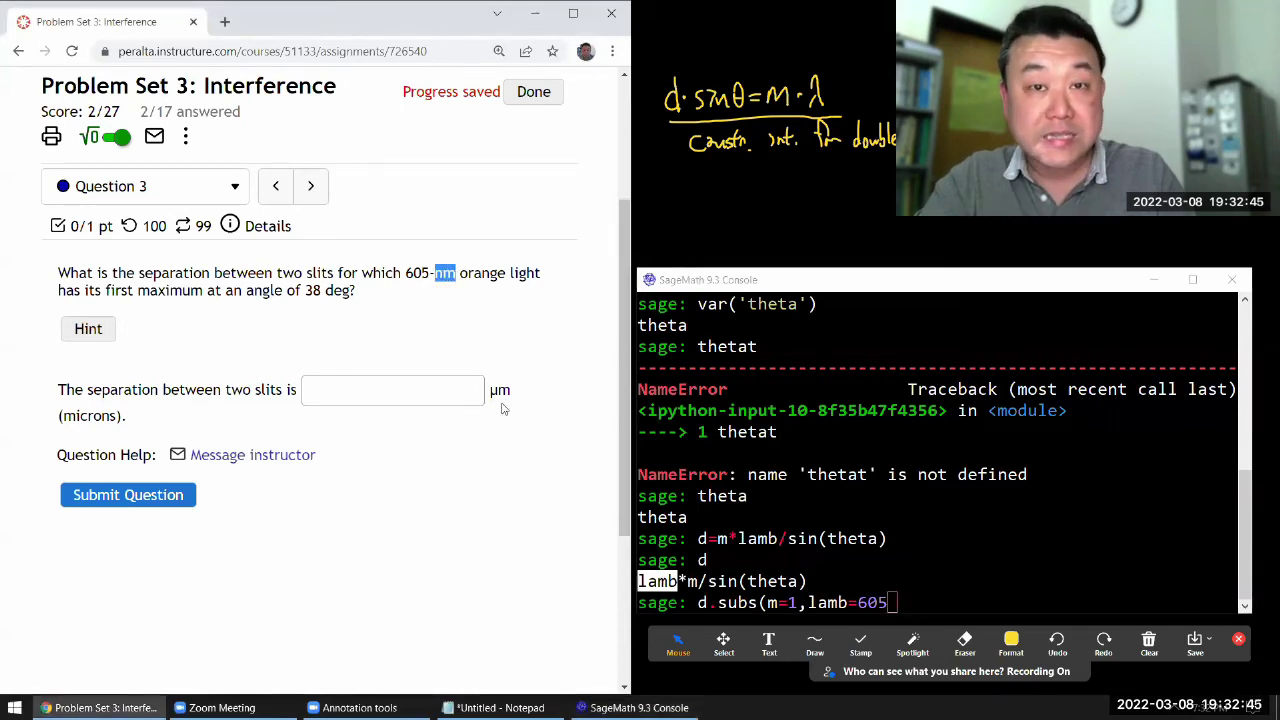
left_click(973, 565)
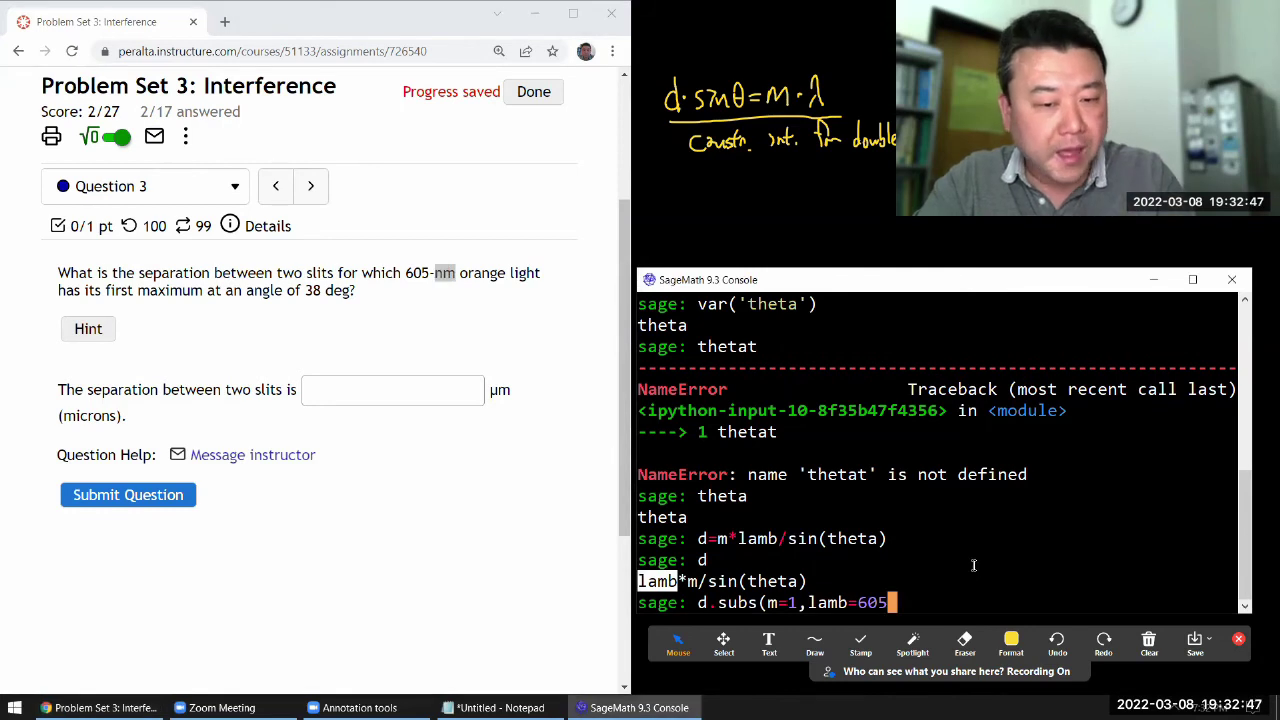
type("*1")
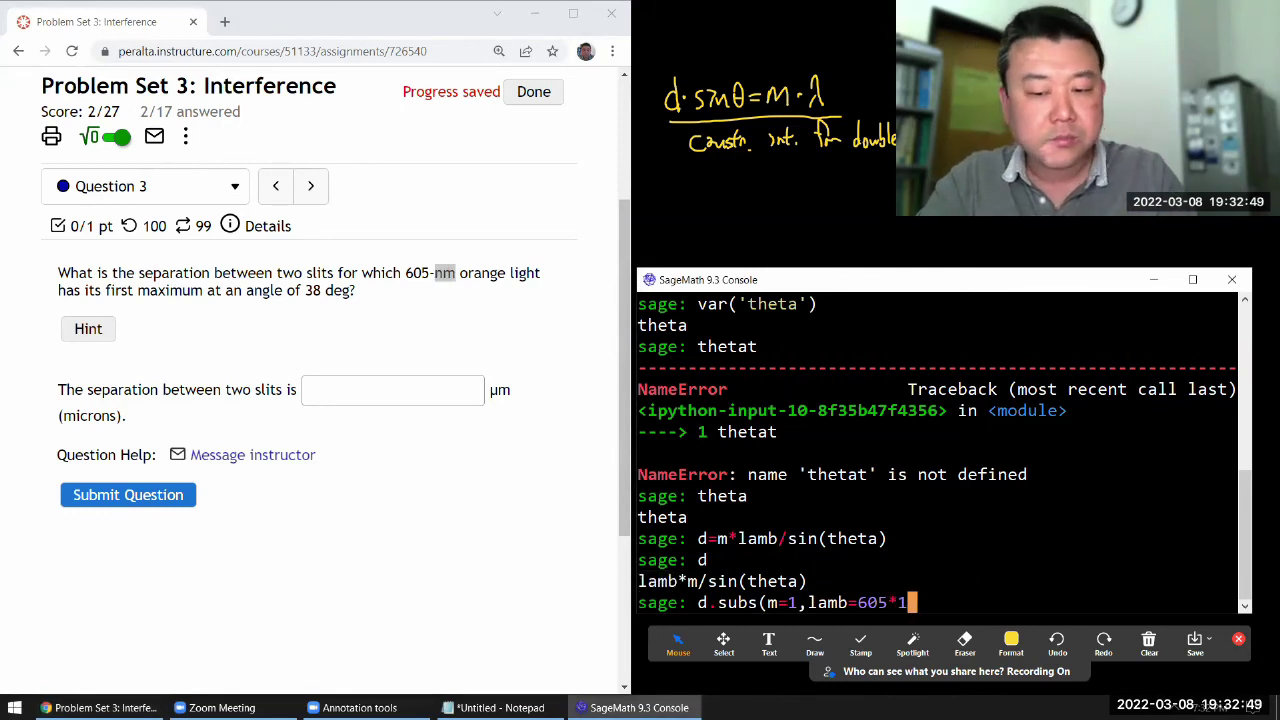
type("E-3")
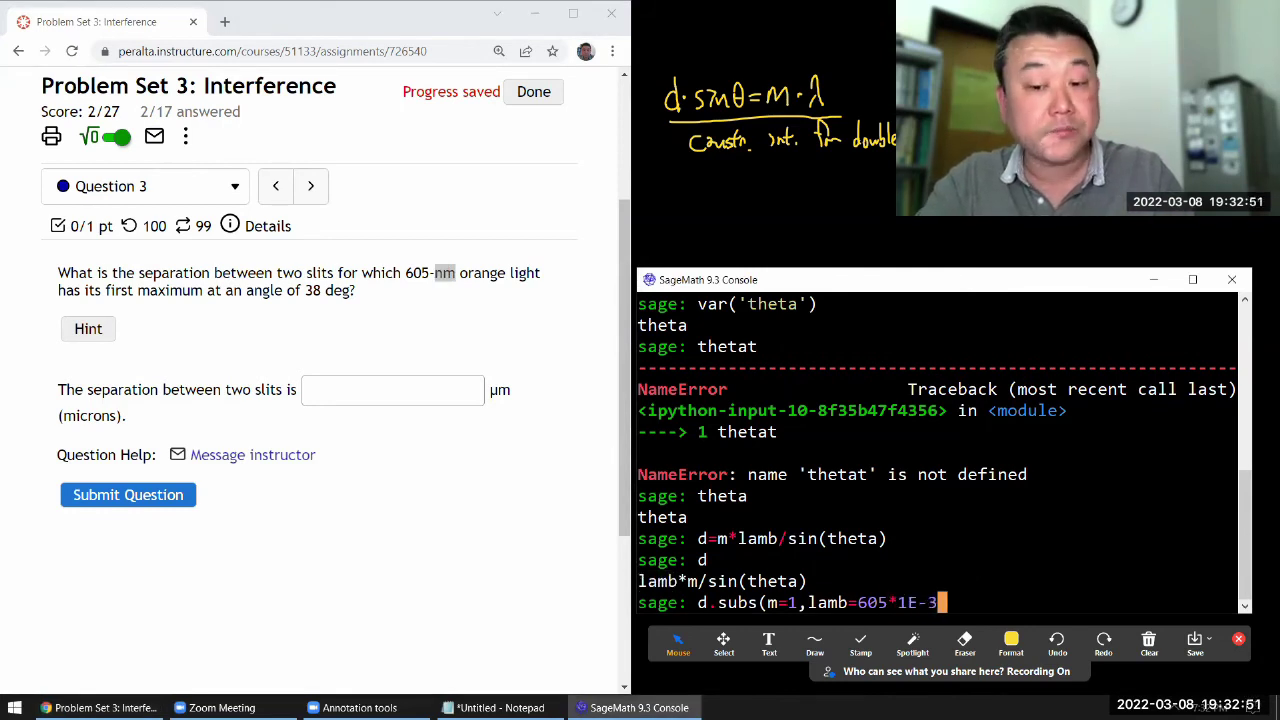
type(",")
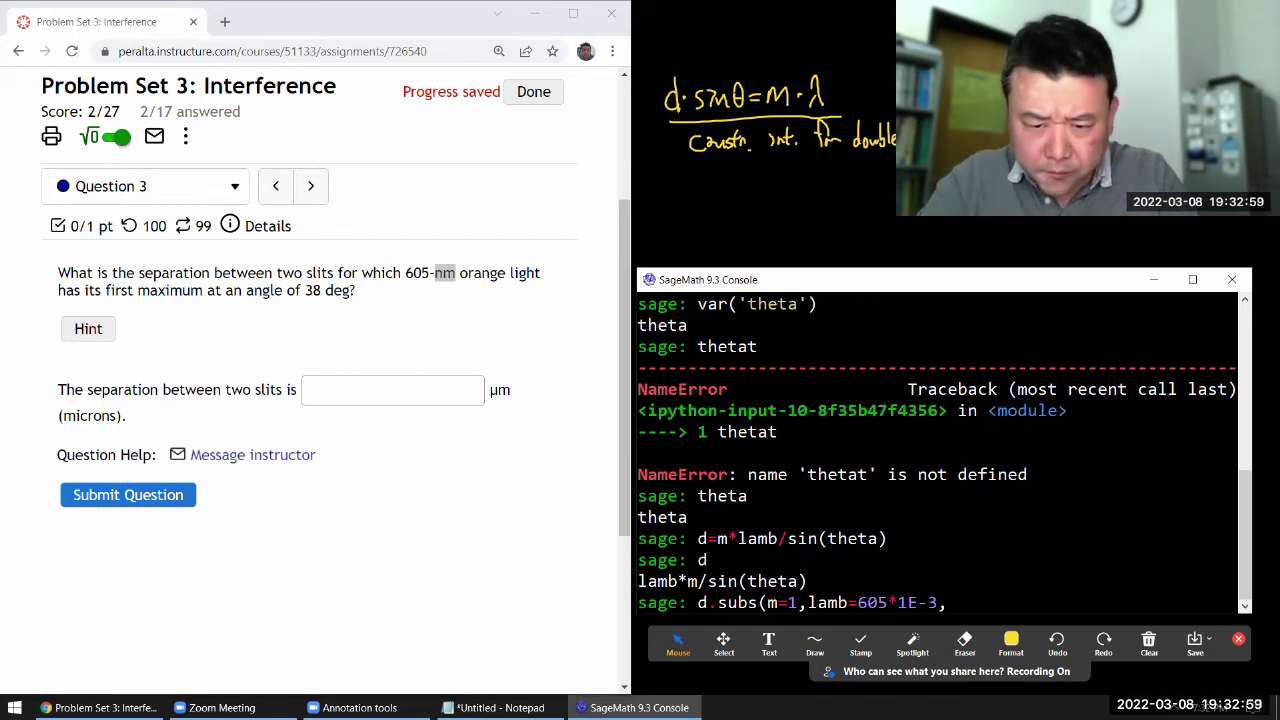
type("theta")
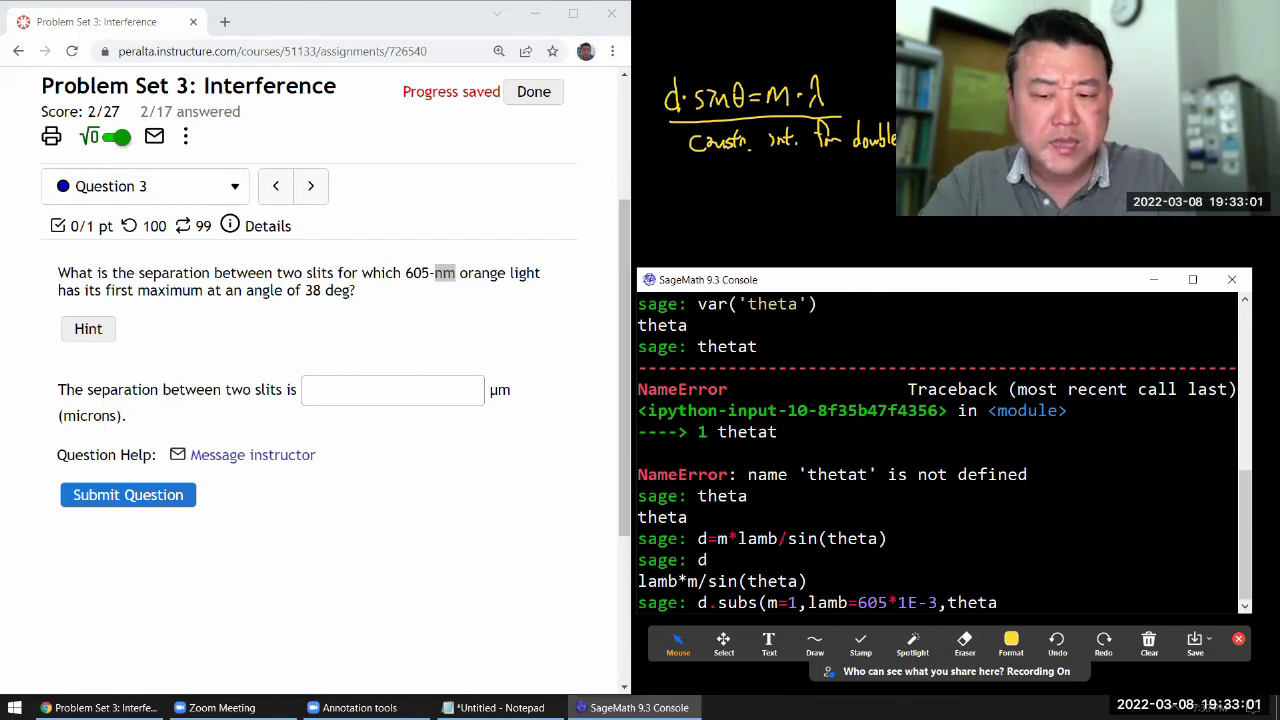
type("=")
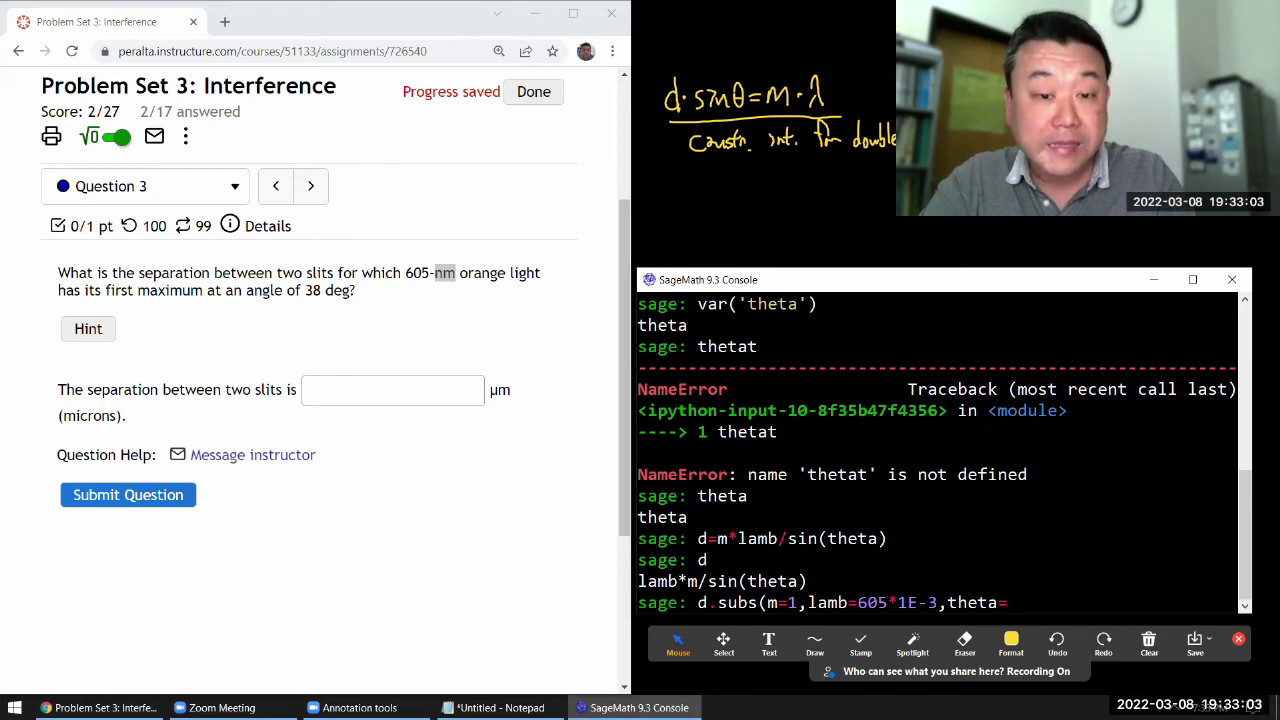
type("(")
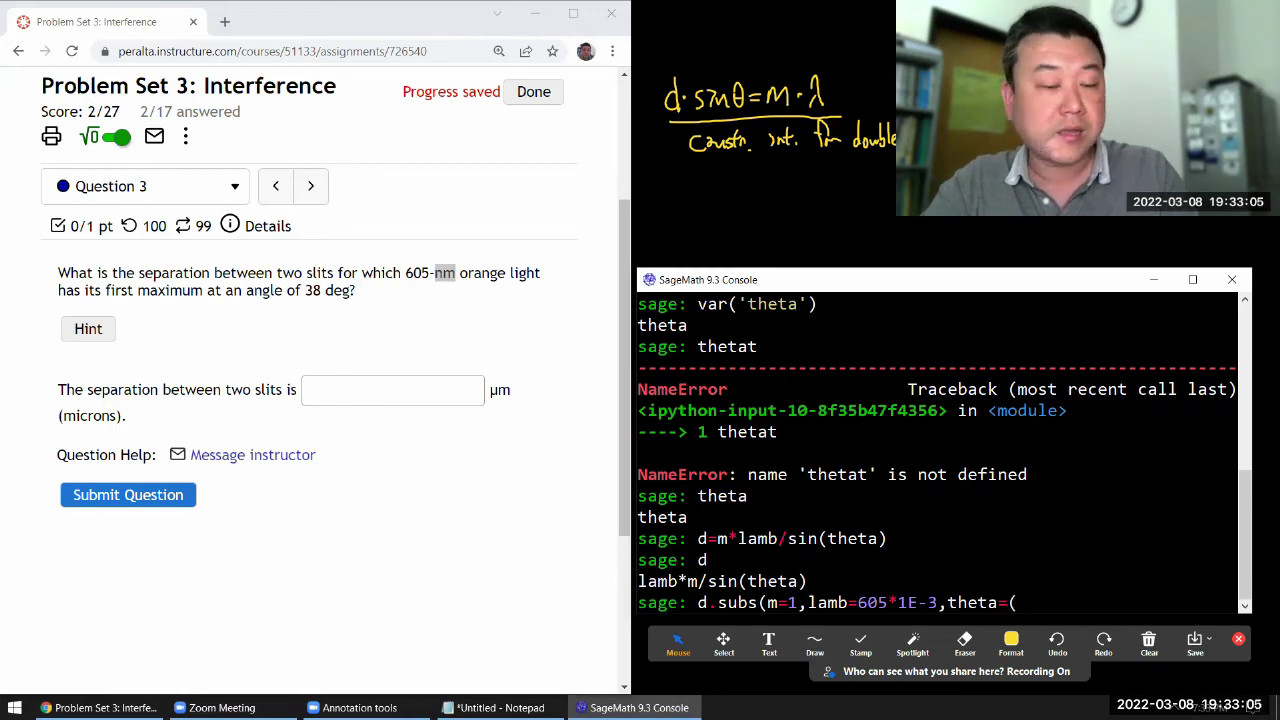
type("38")
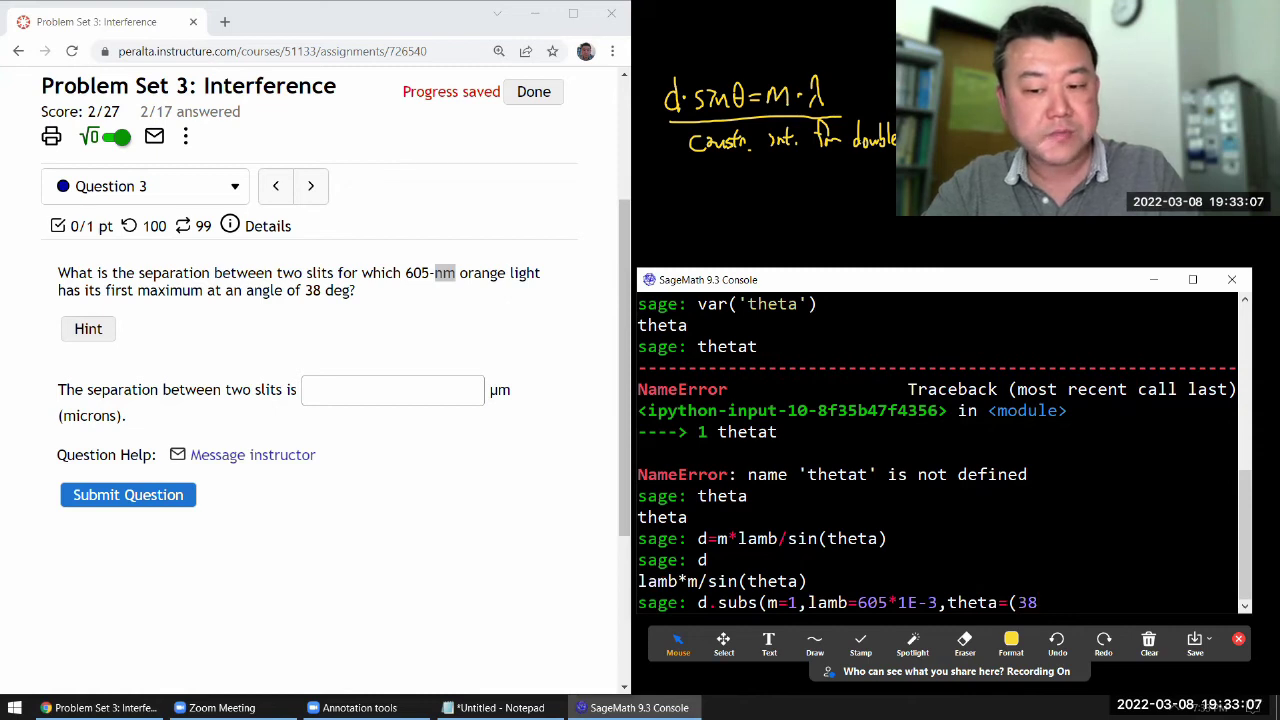
type("*pi/180")
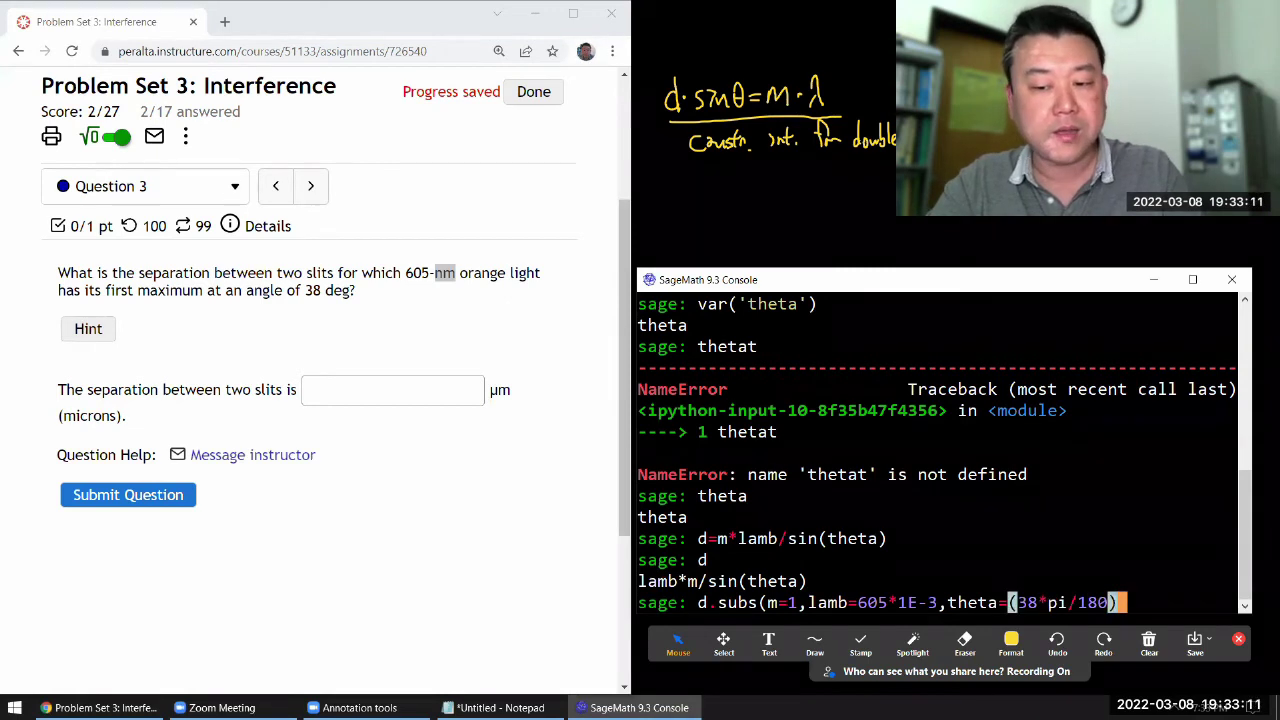
type("))")
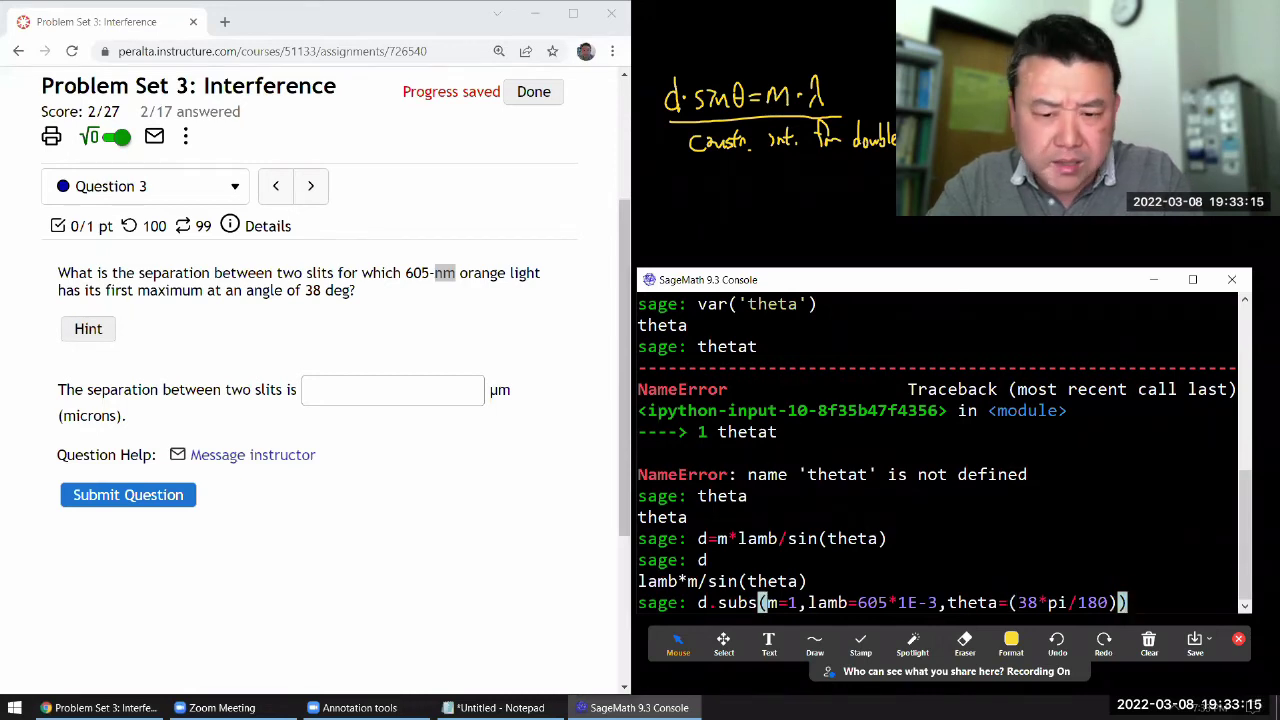
key("Return")
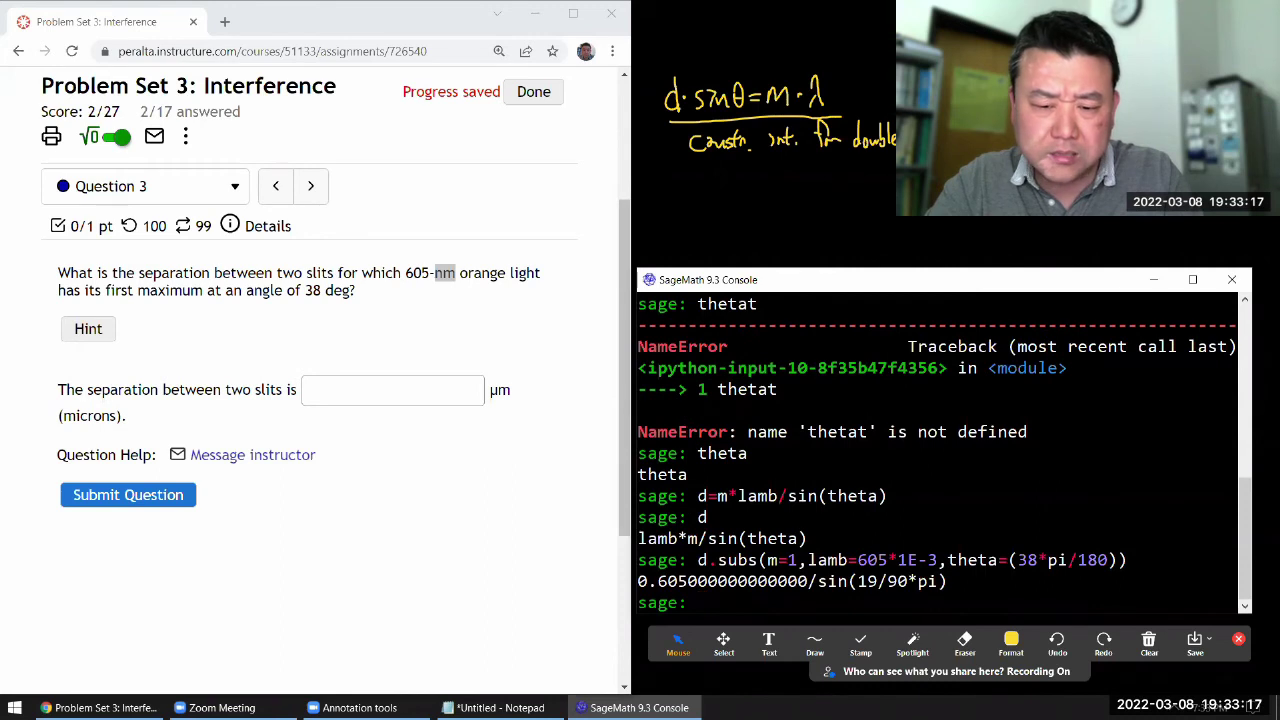
- Evaluate the substitution numerically with .n(), giving 0.982682893517060 µm
left_click(1011, 643)
left_click(955, 578)
type("d")
key("Up")
key("End")
type(".n()")
key("Return")
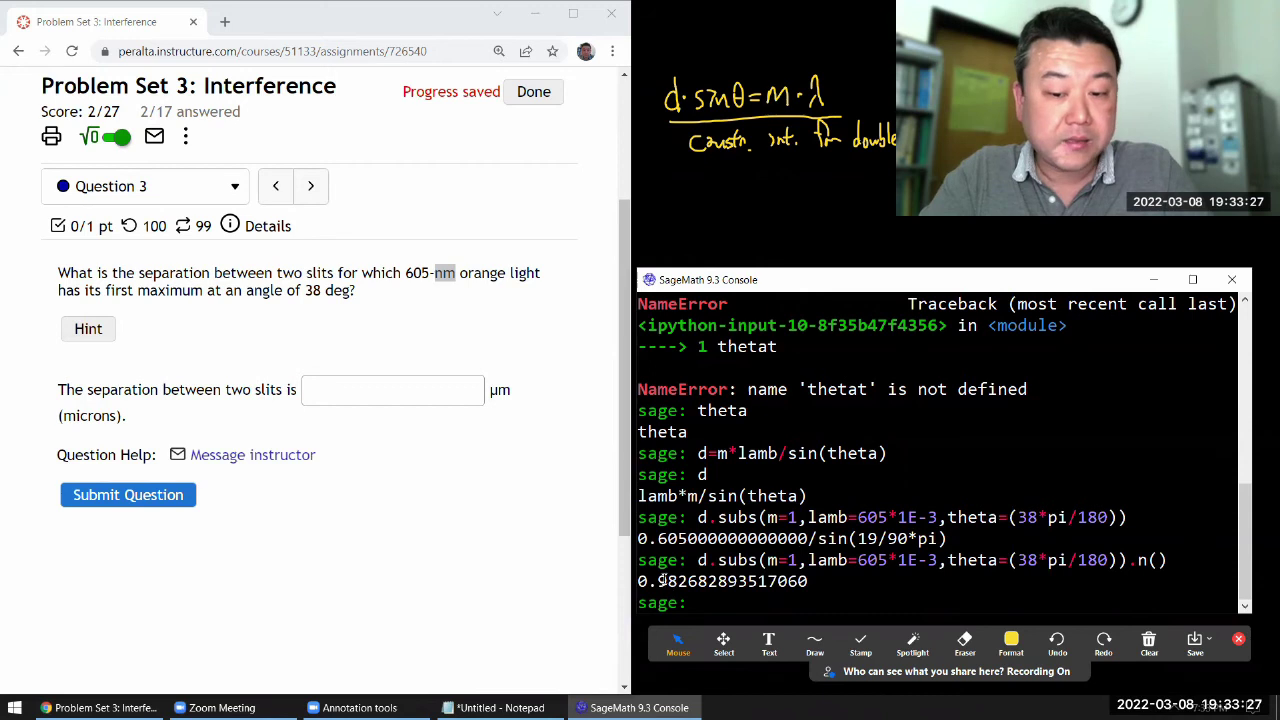
- Submit 0.983 as Question 3's slit separation (score 3/27) and advance to Question 4
left_click(354, 377)
type("0.")
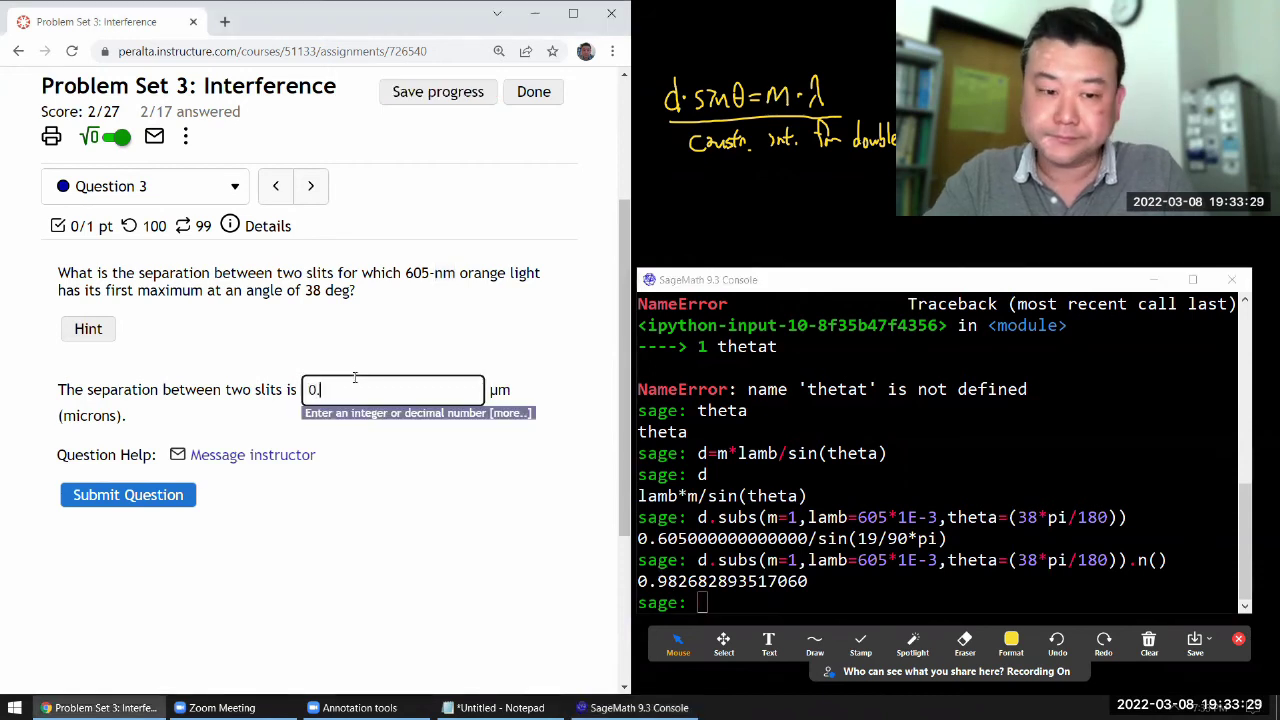
type("983")
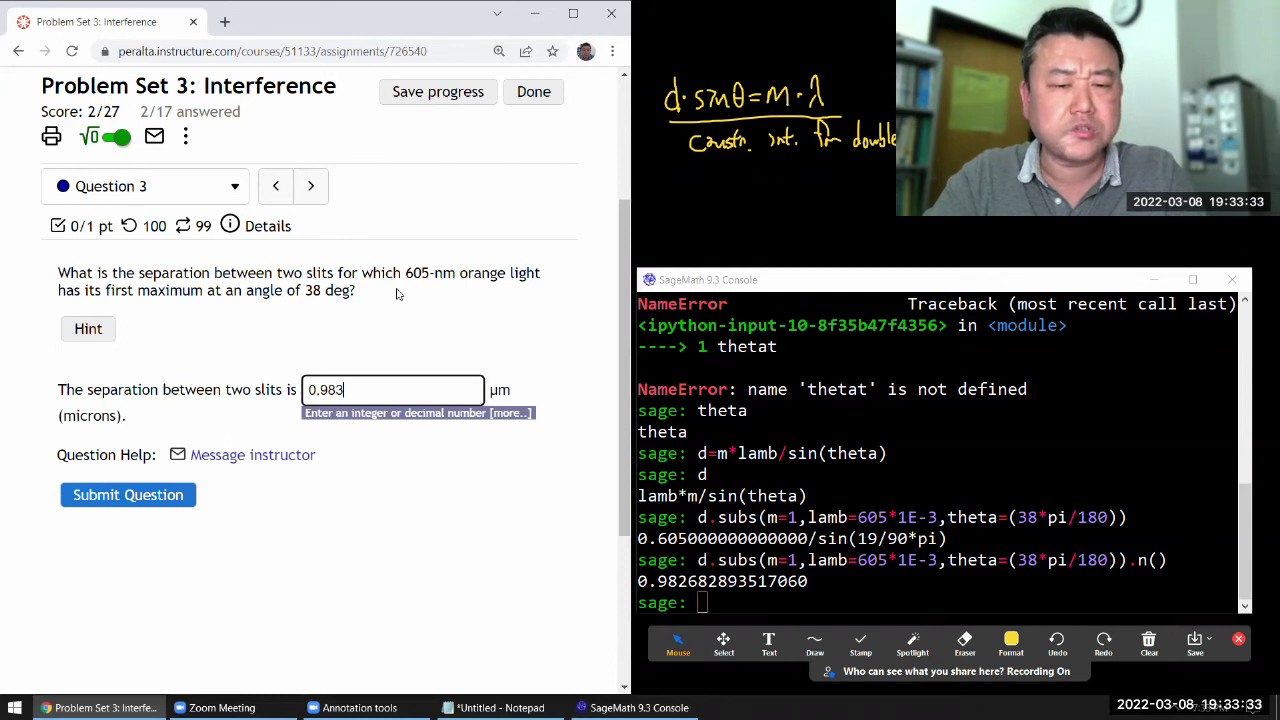
left_click_drag(302, 290, 337, 291)
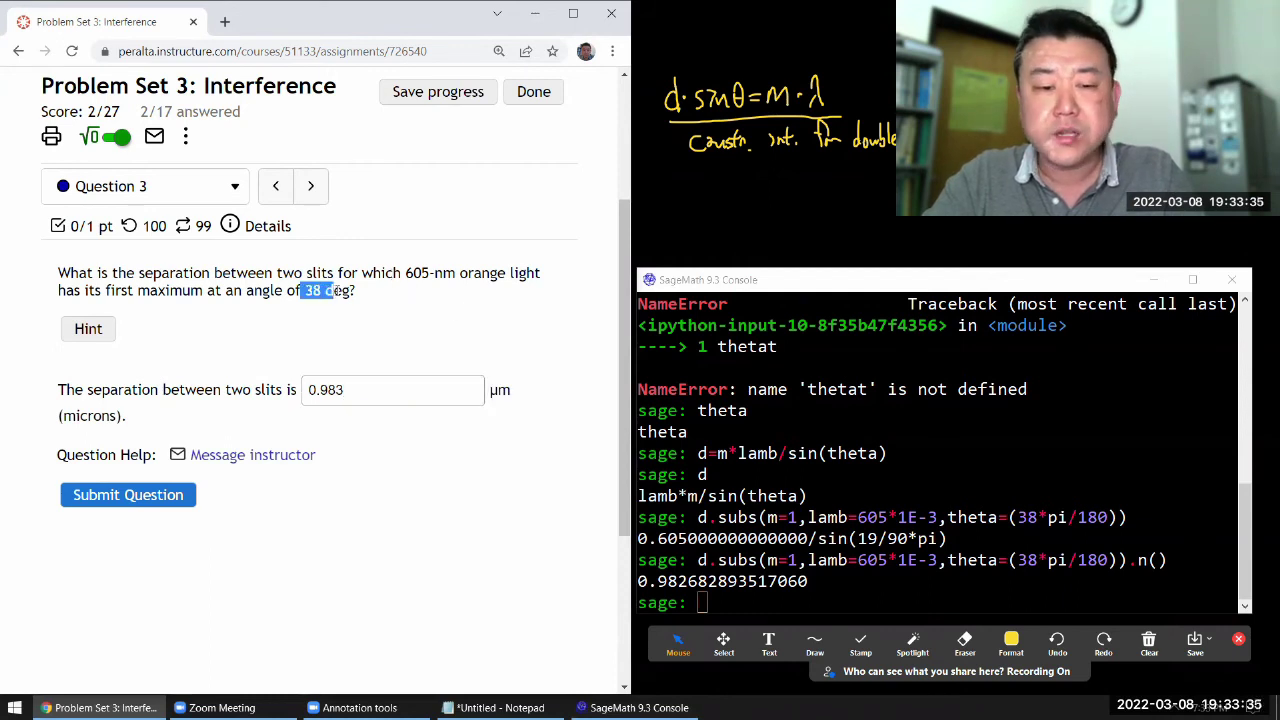
left_click(337, 291)
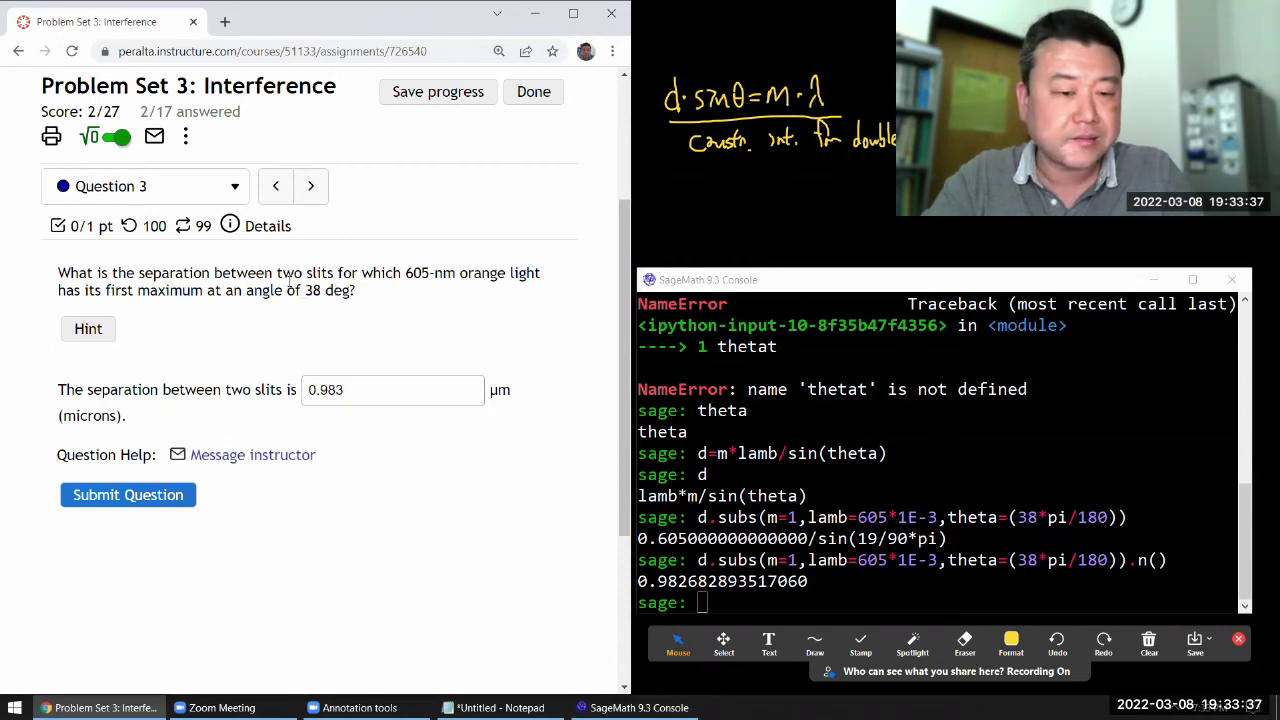
left_click(158, 497)
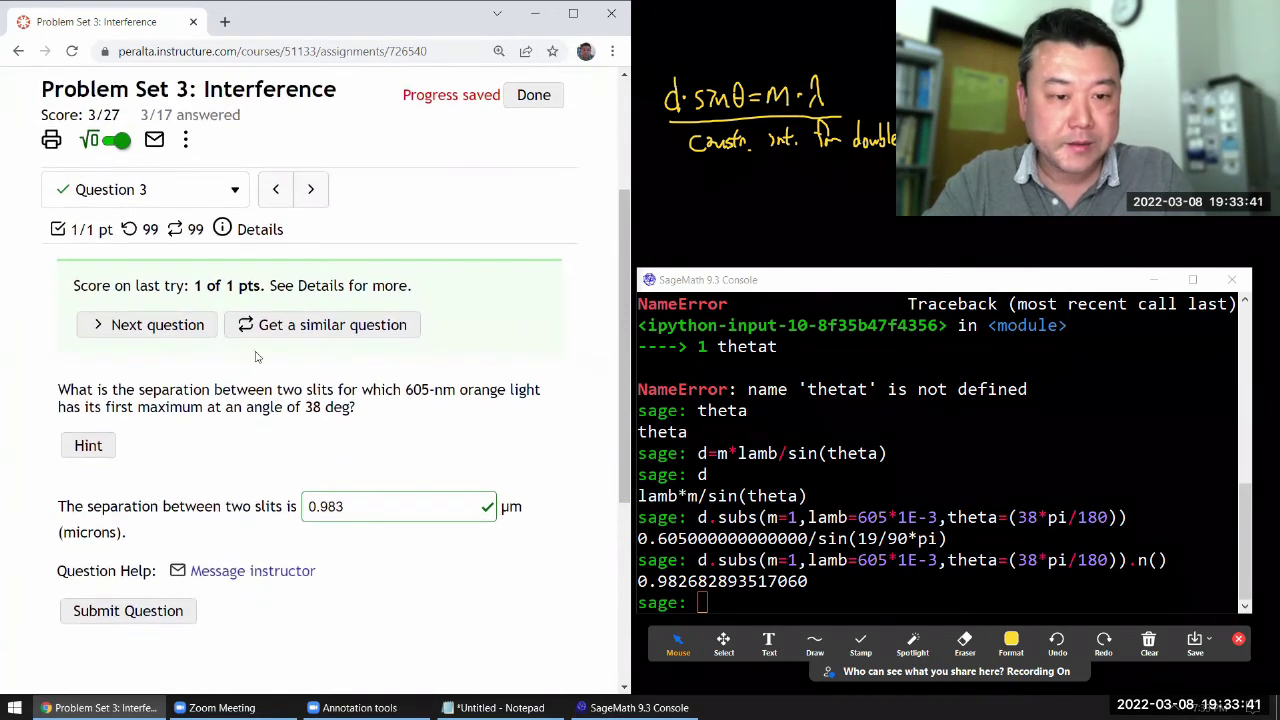
left_click(311, 191)
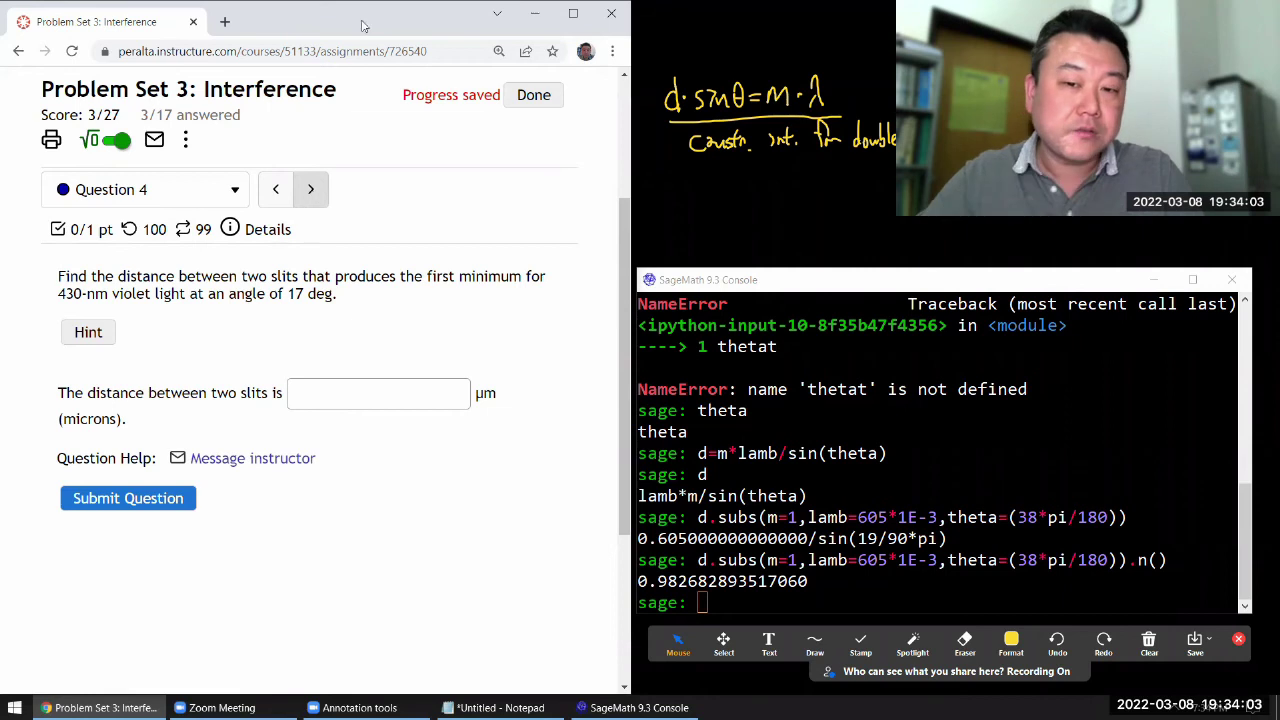
- Highlight 'first minimum' in Question 4 and set the annotation pen to orange freehand drawing
left_click_drag(648, 46, 860, 191)
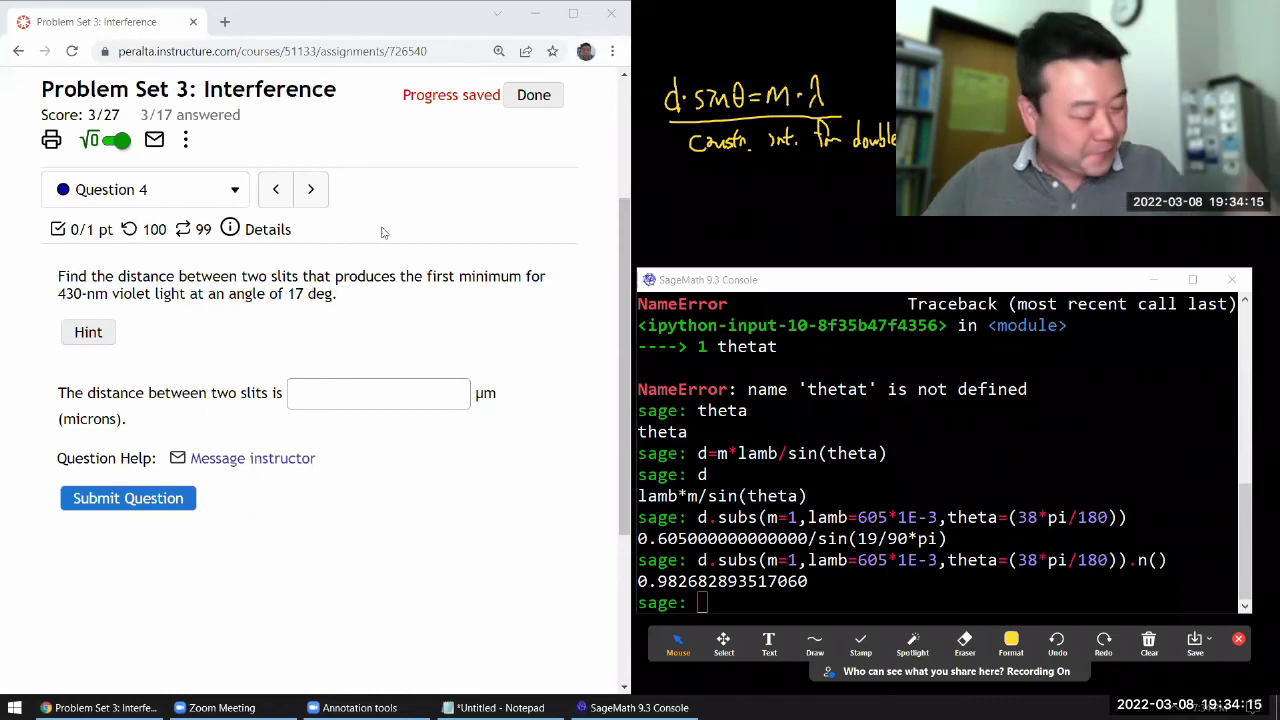
left_click_drag(428, 276, 521, 275)
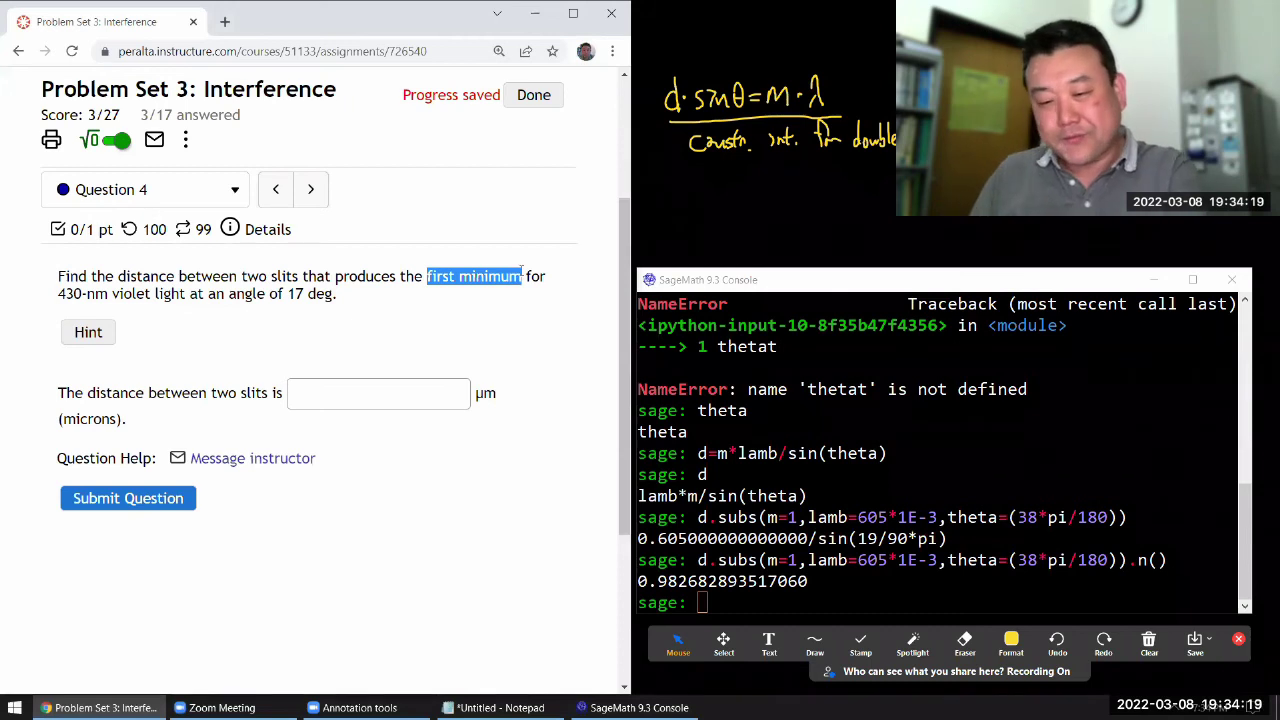
left_click(1011, 645)
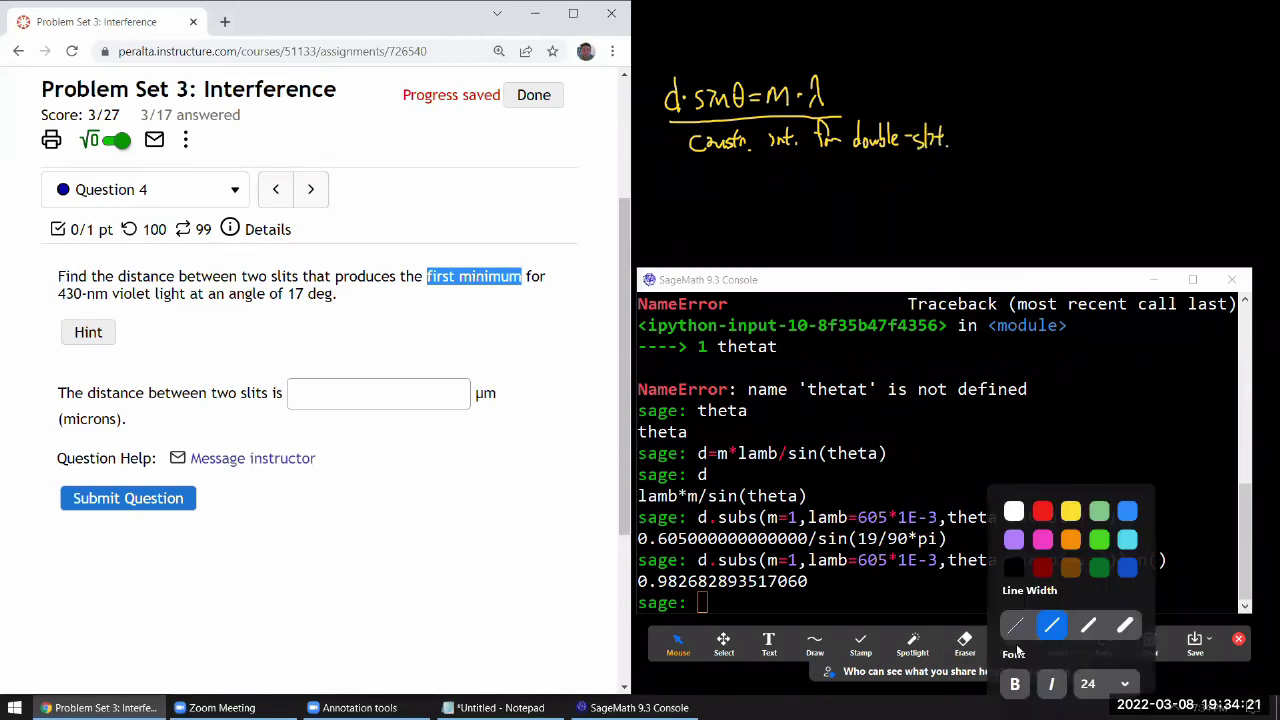
left_click(1070, 540)
left_click(1070, 540)
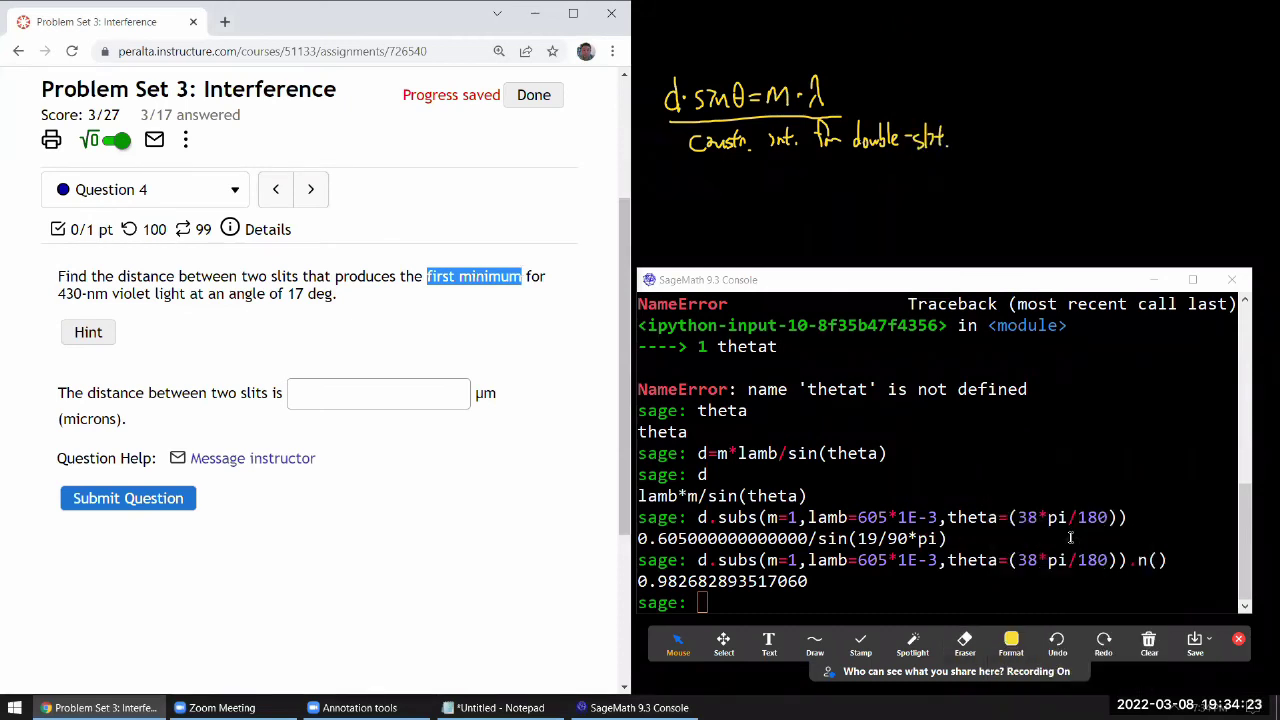
left_click(815, 645)
- Handwrite '= (m−½)·λ' in orange, erasing and correcting the wrong sign after m
left_click_drag(753, 186, 766, 191)
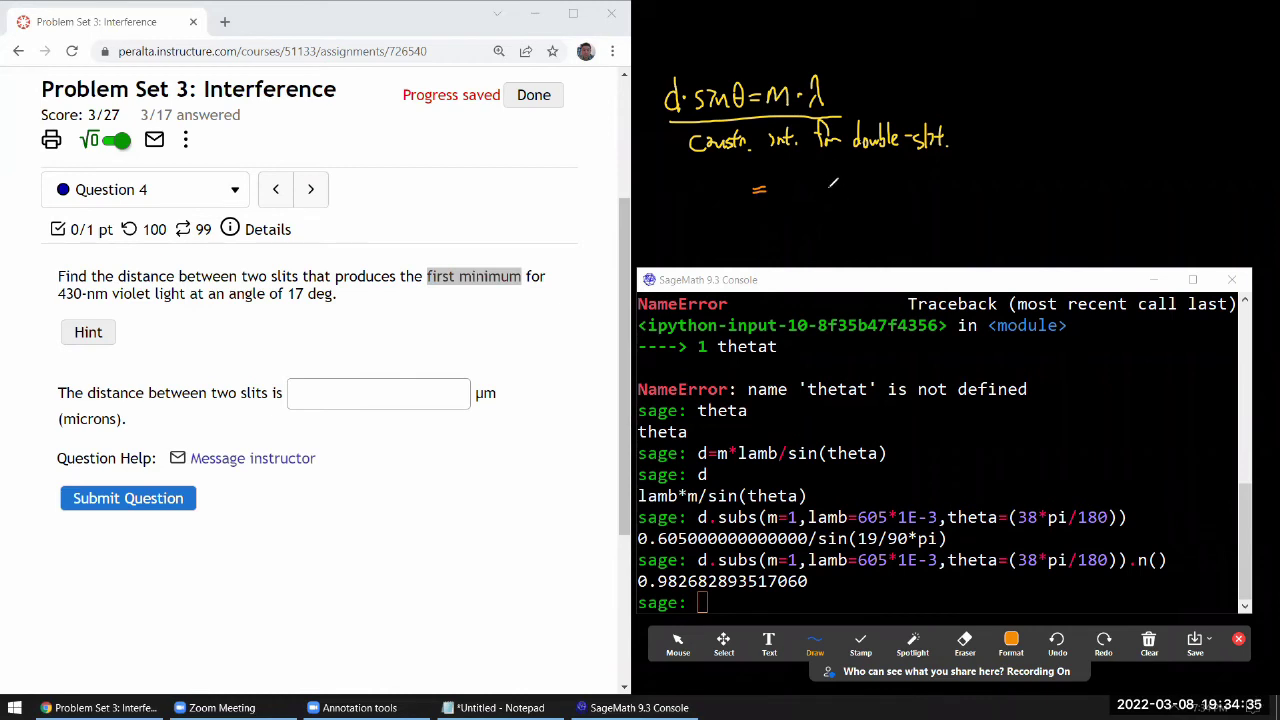
left_click_drag(818, 97, 830, 82)
mouse_move(802, 184)
left_mouse_down()
mouse_move(827, 182)
mouse_move(834, 212)
left_mouse_up()
left_click(965, 645)
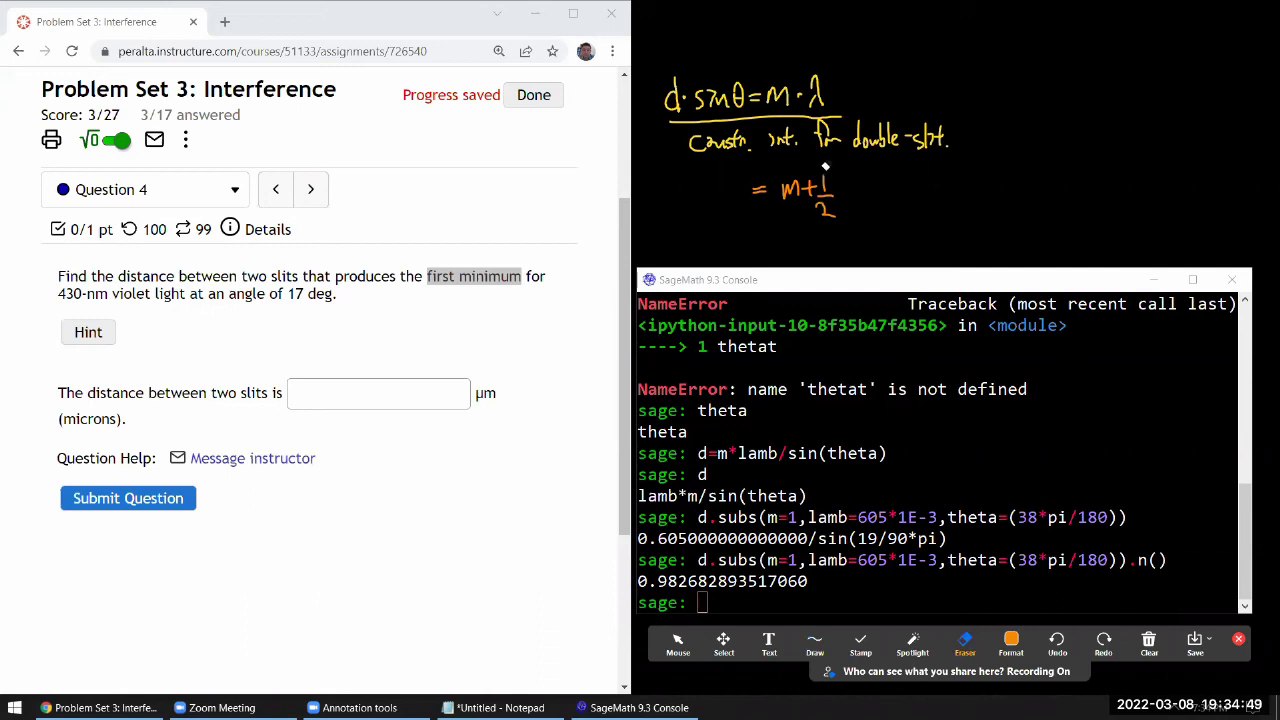
left_click_drag(824, 168, 813, 175)
left_click(815, 645)
left_click_drag(782, 170, 782, 226)
left_click_drag(830, 168, 836, 220)
left_click(856, 194)
left_click_drag(866, 184, 888, 182)
left_click_drag(794, 233, 852, 230)
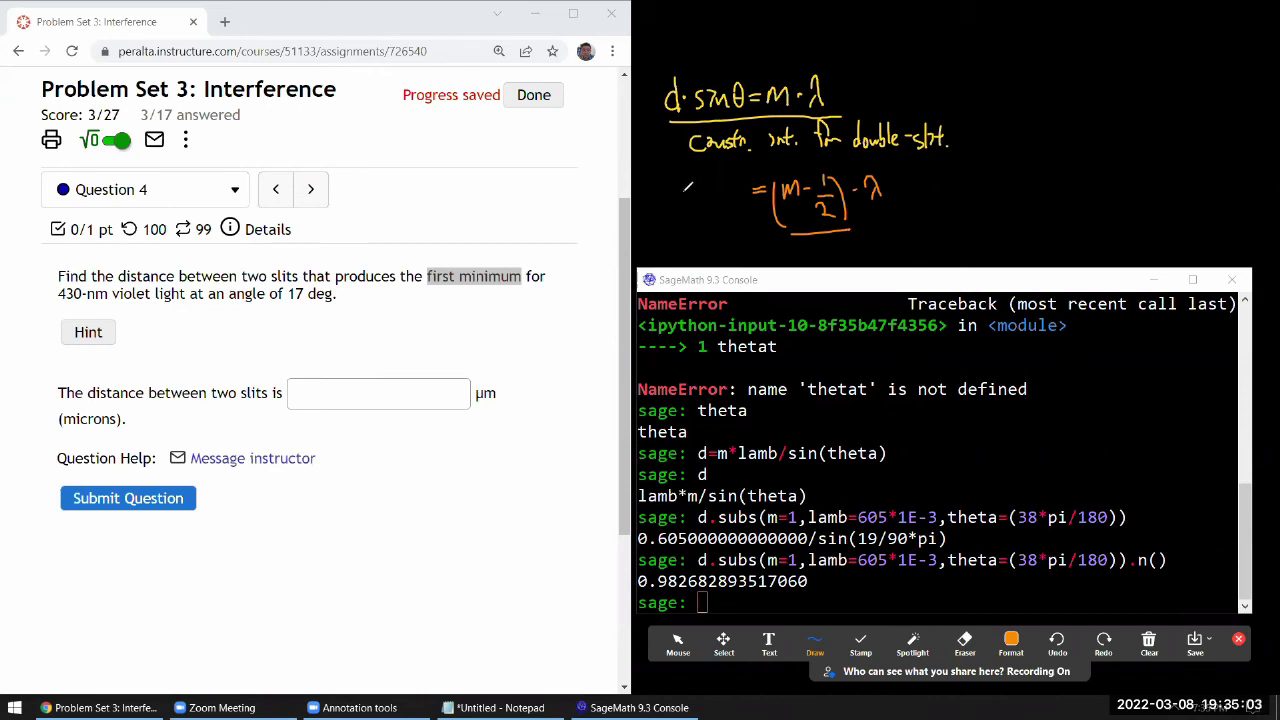
- Write d·sinθ on the left, underline the equation, and label it 'destr. int. for double-slit'
mouse_move(680, 185)
left_mouse_down()
mouse_move(682, 197)
mouse_move(691, 186)
left_mouse_up()
mouse_move(712, 175)
left_mouse_down()
mouse_move(701, 197)
mouse_move(746, 188)
left_mouse_up()
mouse_move(680, 236)
left_mouse_down()
mouse_move(820, 237)
mouse_move(910, 229)
left_mouse_up()
mouse_move(922, 214)
left_mouse_down()
mouse_move(934, 190)
mouse_move(936, 224)
left_mouse_up()
left_click_drag(938, 220, 960, 226)
left_click_drag(962, 214, 1001, 225)
left_click_drag(994, 212, 1008, 210)
left_click(1013, 226)
mouse_move(926, 236)
left_mouse_down()
mouse_move(976, 252)
mouse_move(990, 231)
mouse_move(996, 252)
mouse_move(1060, 256)
left_mouse_up()
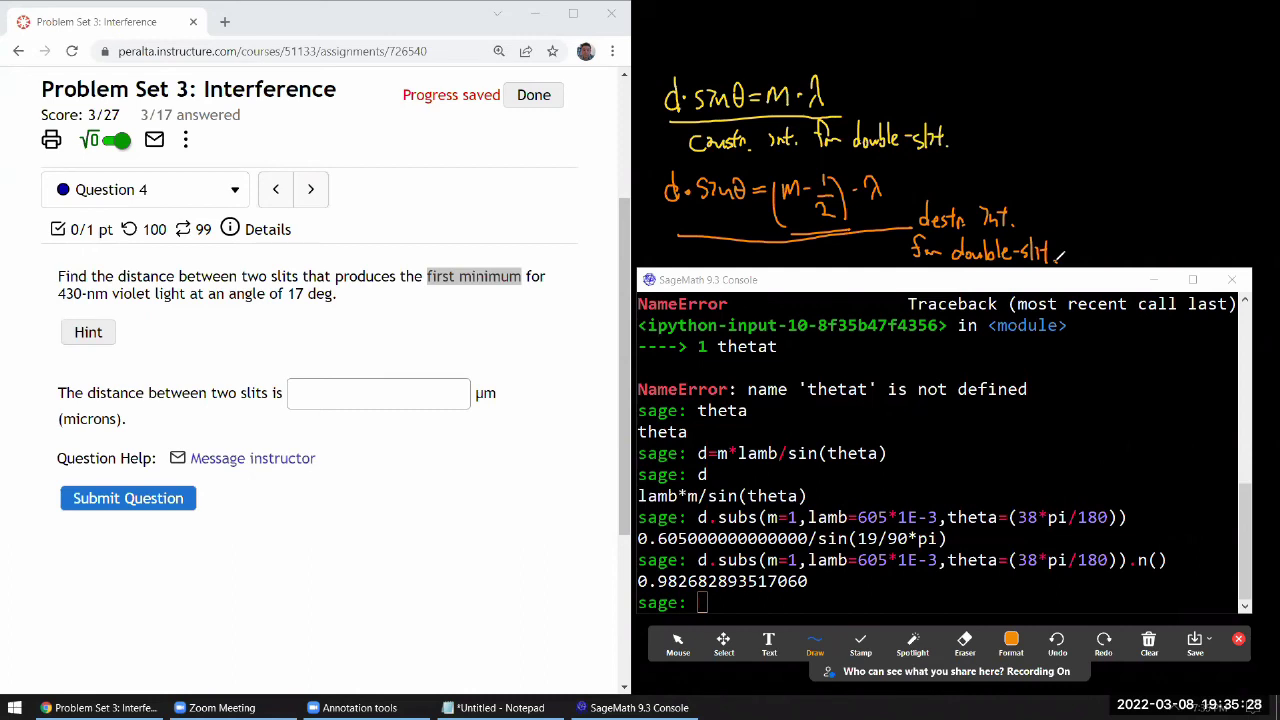
- Redefine d as (m-1/2)*lamb/sin(theta) in the SageMath console
left_click(678, 645)
left_click(720, 561)
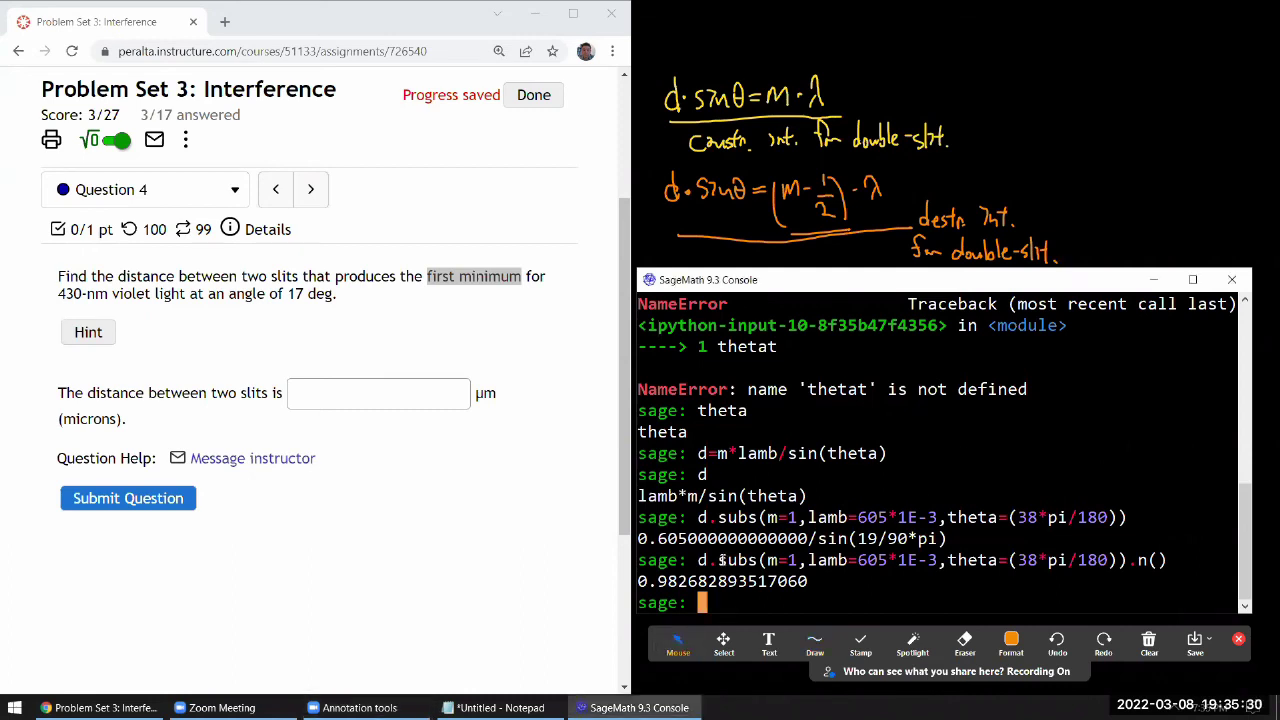
type("d=m*lamb/sin(theta")
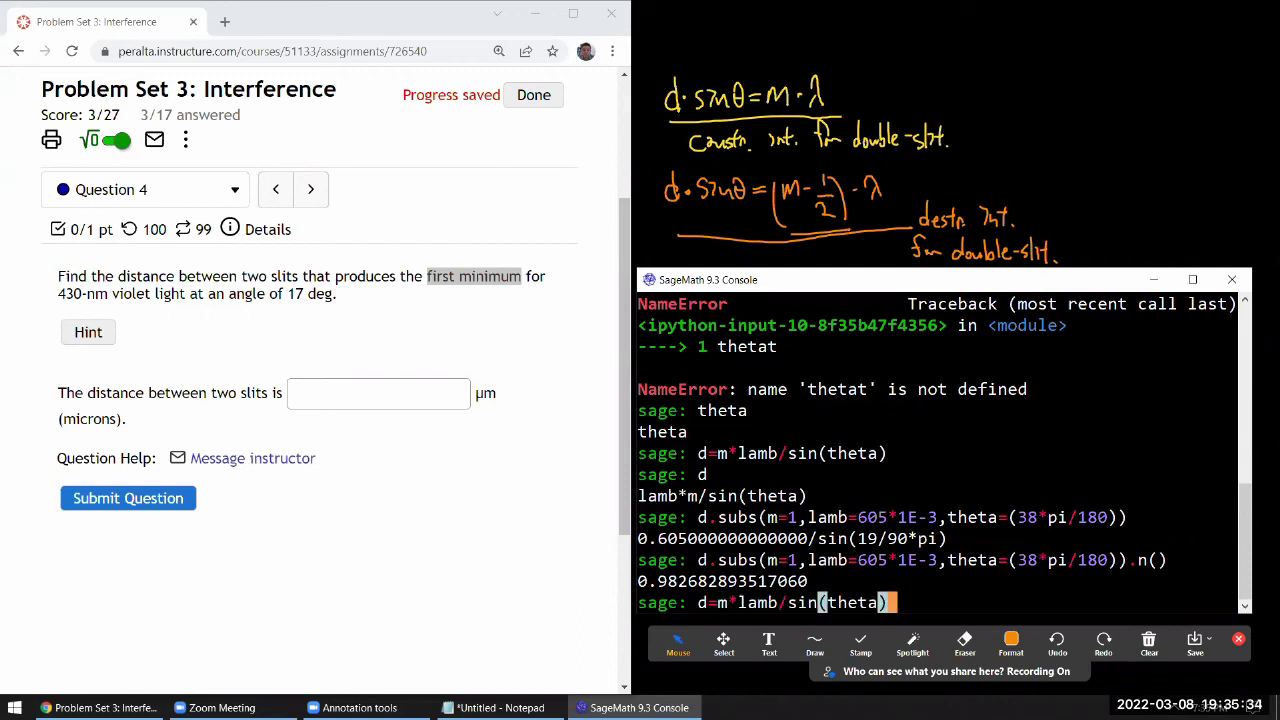
key("Left")
key("Left")
key("Left")
key("Left")
key("Left")
key("Left")
key("Left")
key("Left")
key("Left")
key("Left")
key("Left")
key("Left")
key("Left")
key("Left")
key("Left")
key("Left")
key("Left")
key("Left")
key("Left")
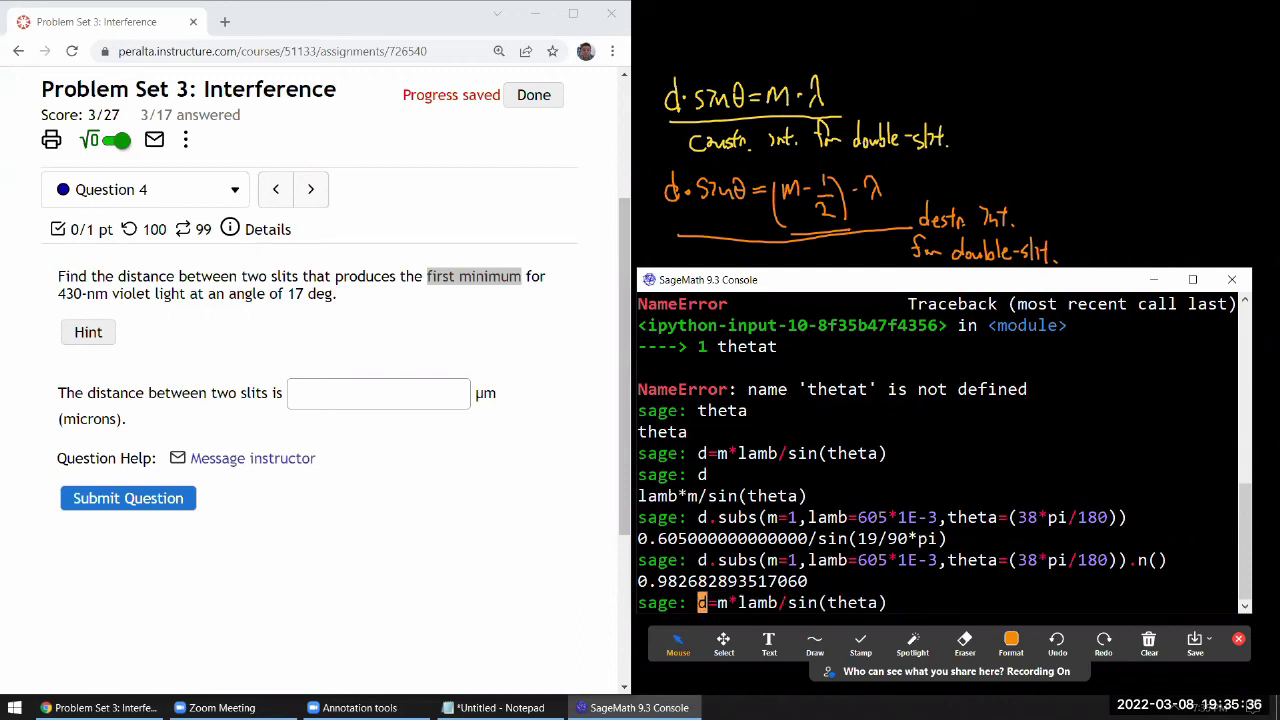
key("Right")
key("Right")
type("(")
key("Right")
type("-1/2)")
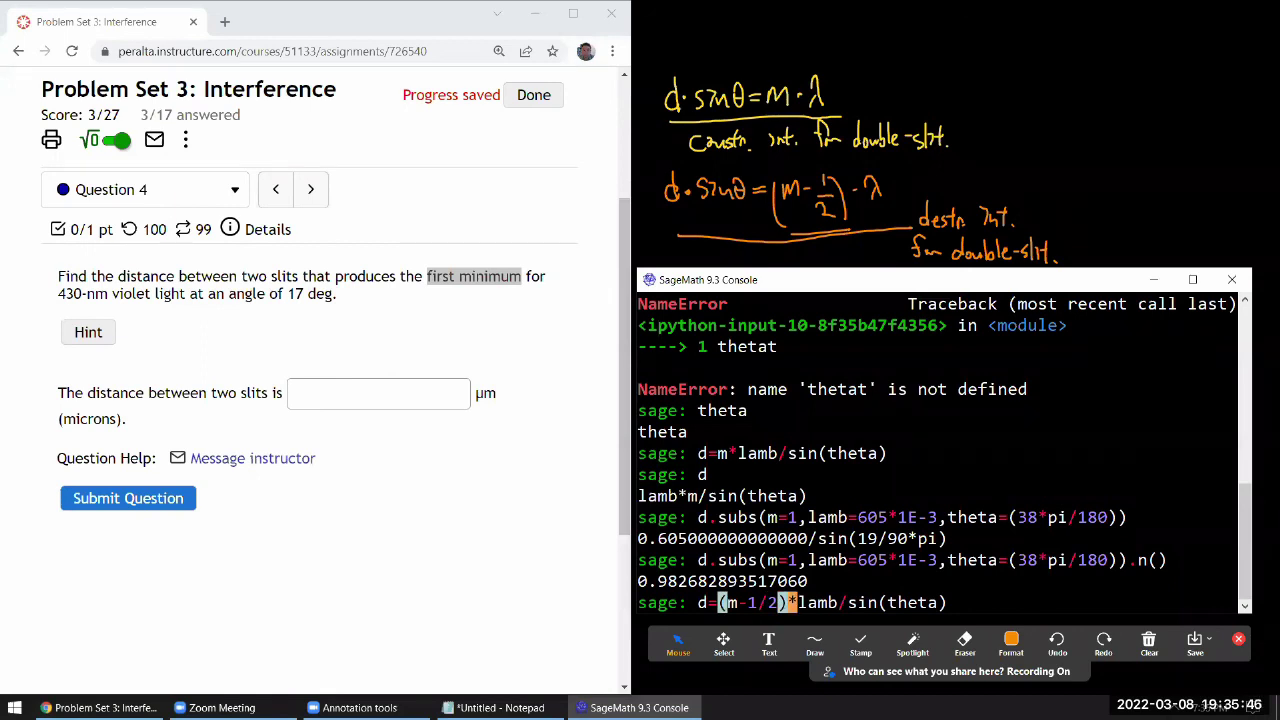
key("Right")
key("Right")
key("Right")
key("Right")
key("Right")
key("Right")
key("Right")
key("Right")
key("Right")
key("Right")
key("Right")
key("Right")
key("Right")
key("Right")
key("Right")
key("Right")
key("Return")
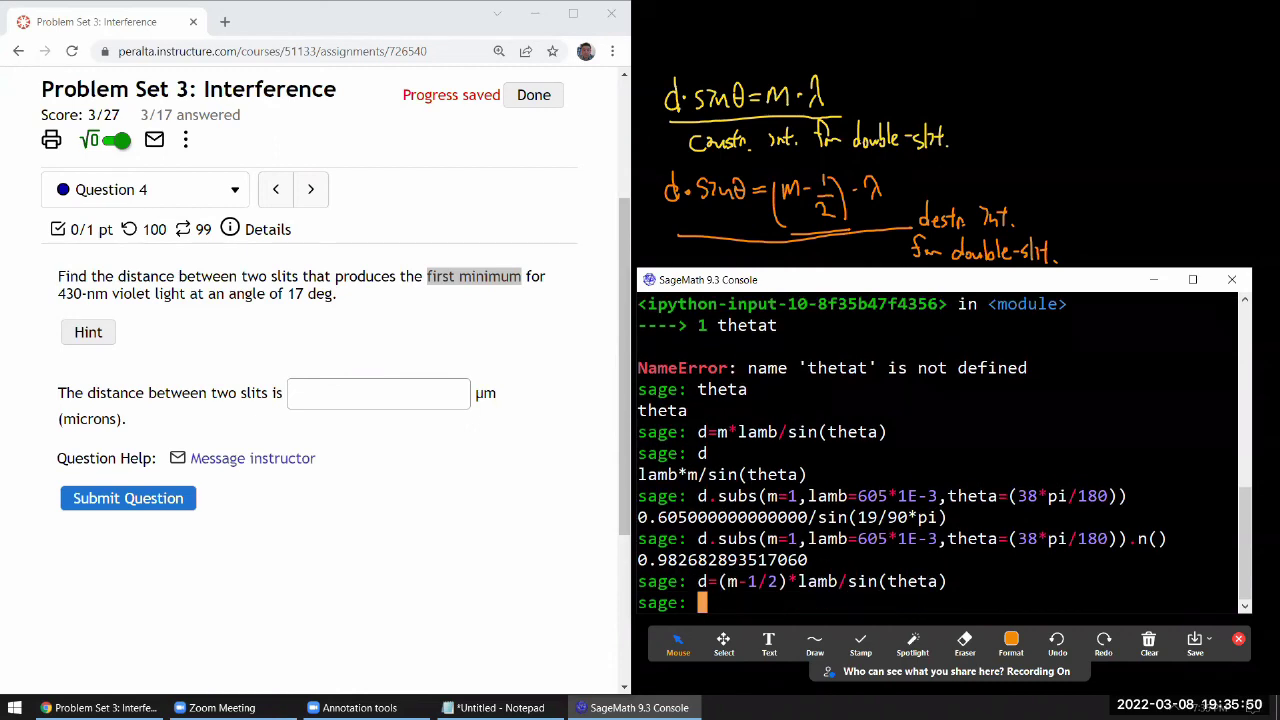
- Re-run the d.subs line with 430 nm and 17°, giving 0.735365278264153 µm
type("d.sub")
key("Up")
key("Left")
key("Left")
key("Left")
key("Left")
key("Left")
key("Left")
key("Left")
key("Left")
key("Left")
key("Left")
key("Left")
key("Left")
key("Left")
key("Left")
key("Left")
key("Left")
key("Left")
key("Left")
key("Left")
key("Left")
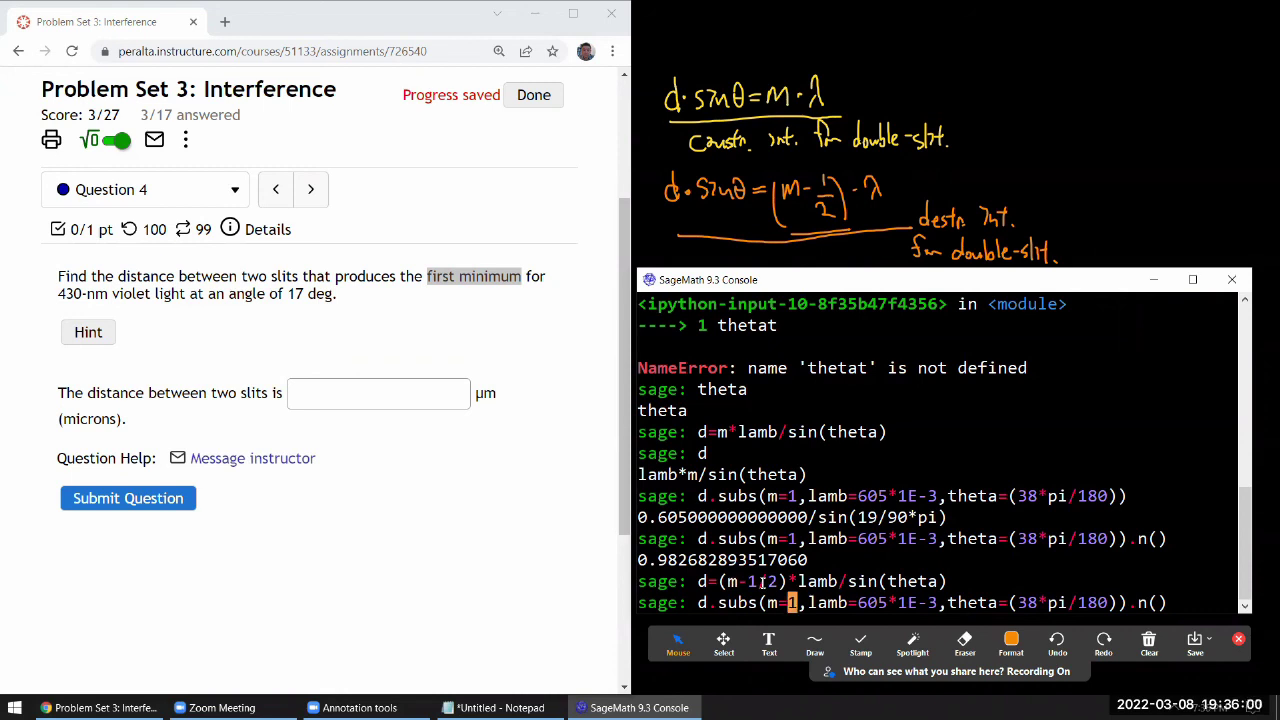
left_click(493, 298)
left_click(797, 603)
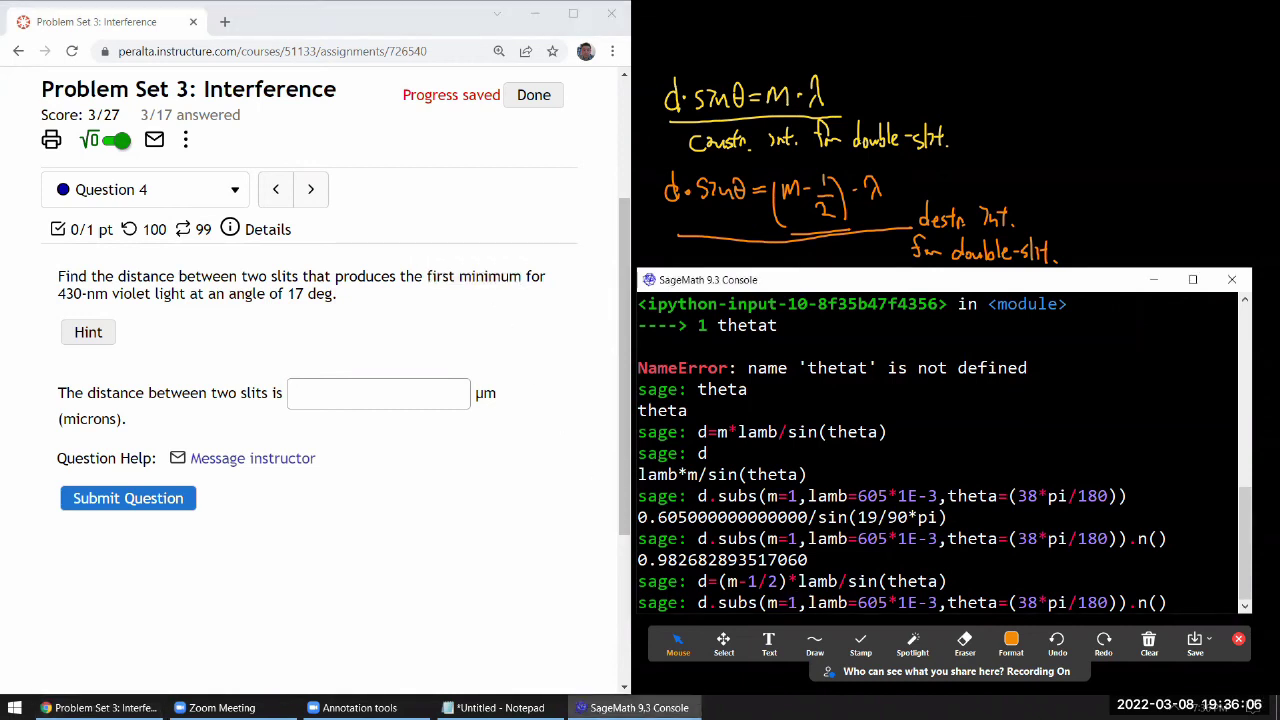
key("Right")
key("Right")
key("Right")
key("Right")
key("Right")
key("Right")
key("Right")
key("Right")
key("Right")
key("BackSpace")
key("BackSpace")
key("BackSpace")
type("430")
key("Right")
key("Right")
key("Right")
key("Right")
key("Right")
key("Right")
key("Right")
key("Right")
key("Right")
key("Right")
key("Right")
key("Right")
key("Right")
key("Right")
key("Right")
key("Right")
key("Right")
key("Right")
key("Right")
key("Right")
key("Right")
key("Left")
key("Left")
key("Left")
key("Left")
key("Left")
key("Left")
key("Left")
key("BackSpace")
key("BackSpace")
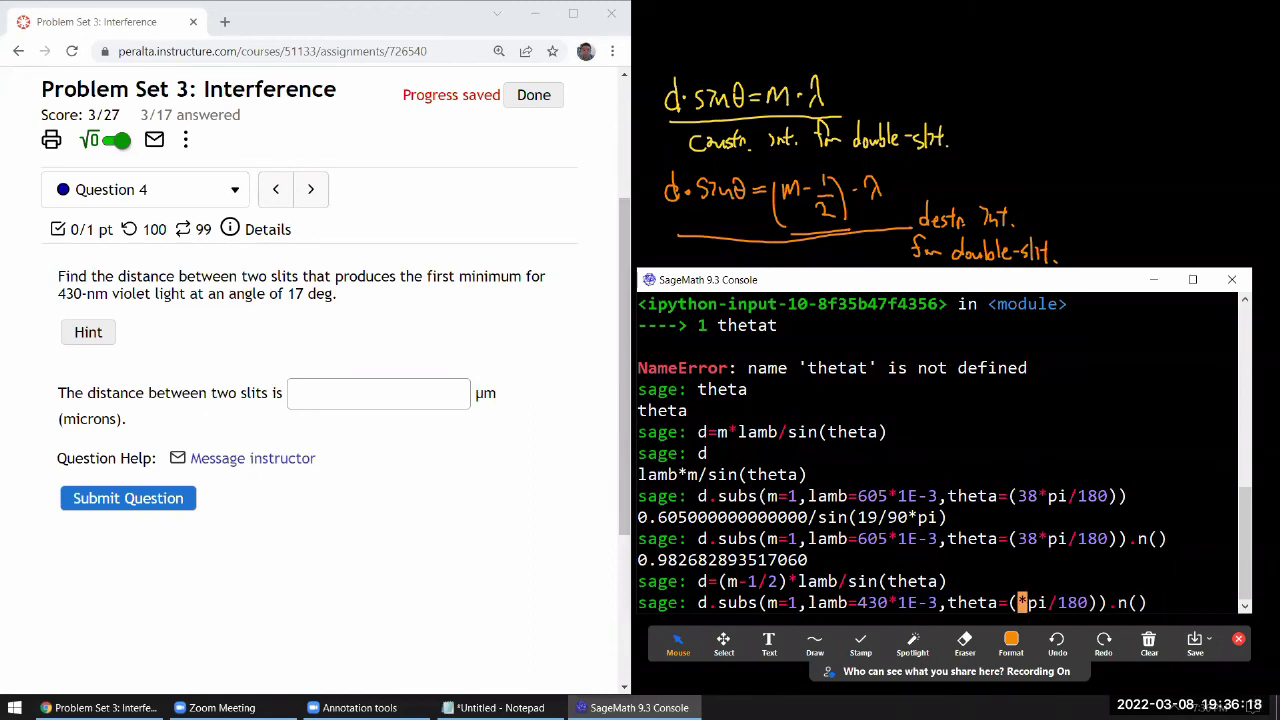
type("17")
key("End")
key("Return")
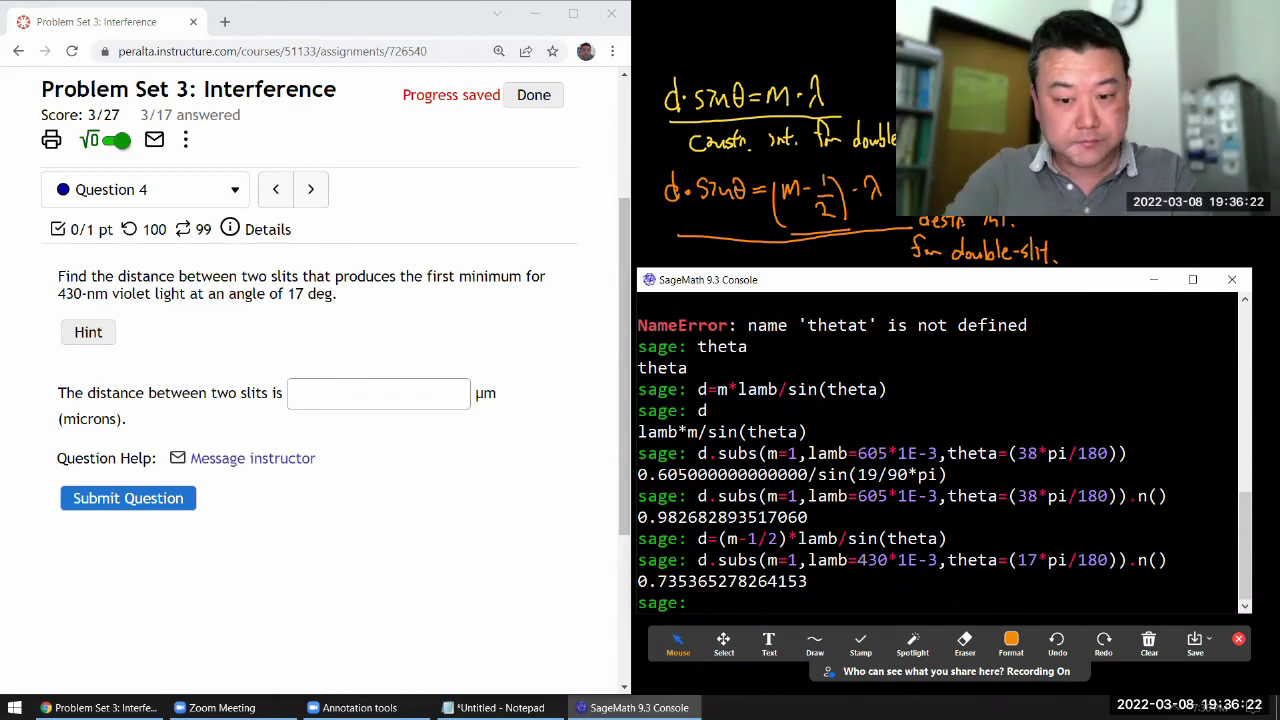
- Submit 0.735 as Question 4's answer, raising the score to 4/27
left_click(431, 399)
type("0.7")
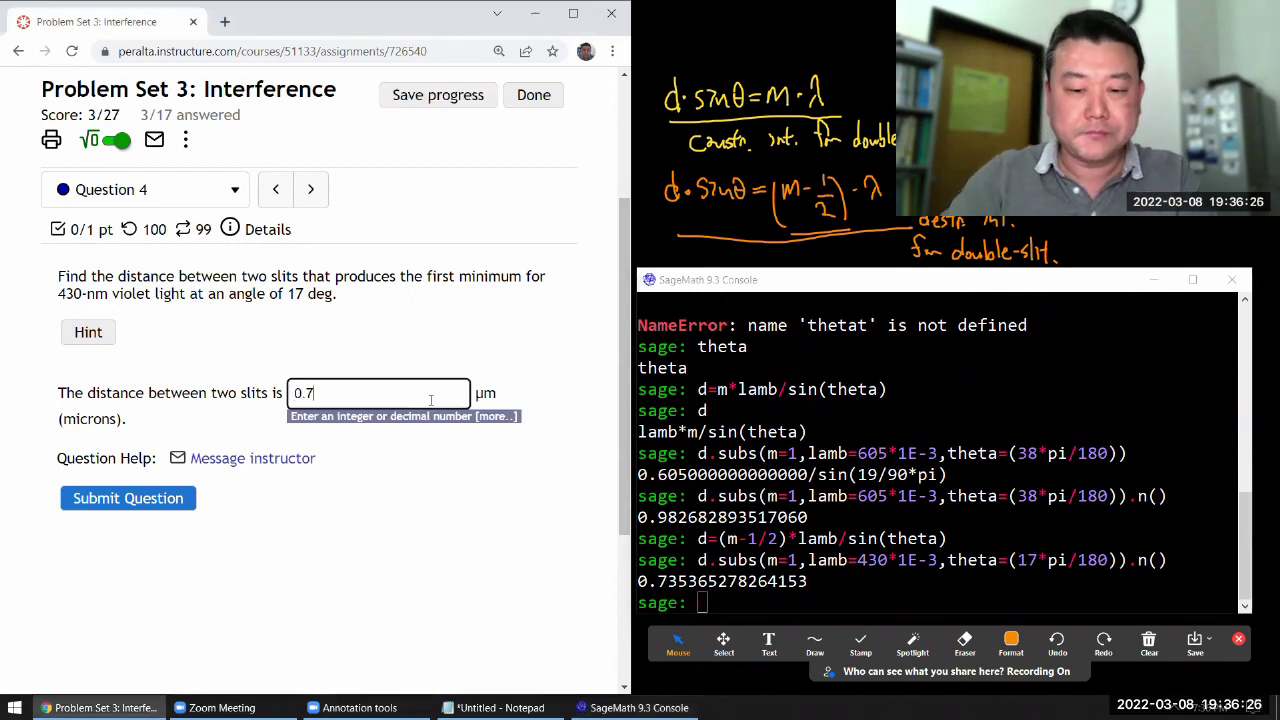
type("35")
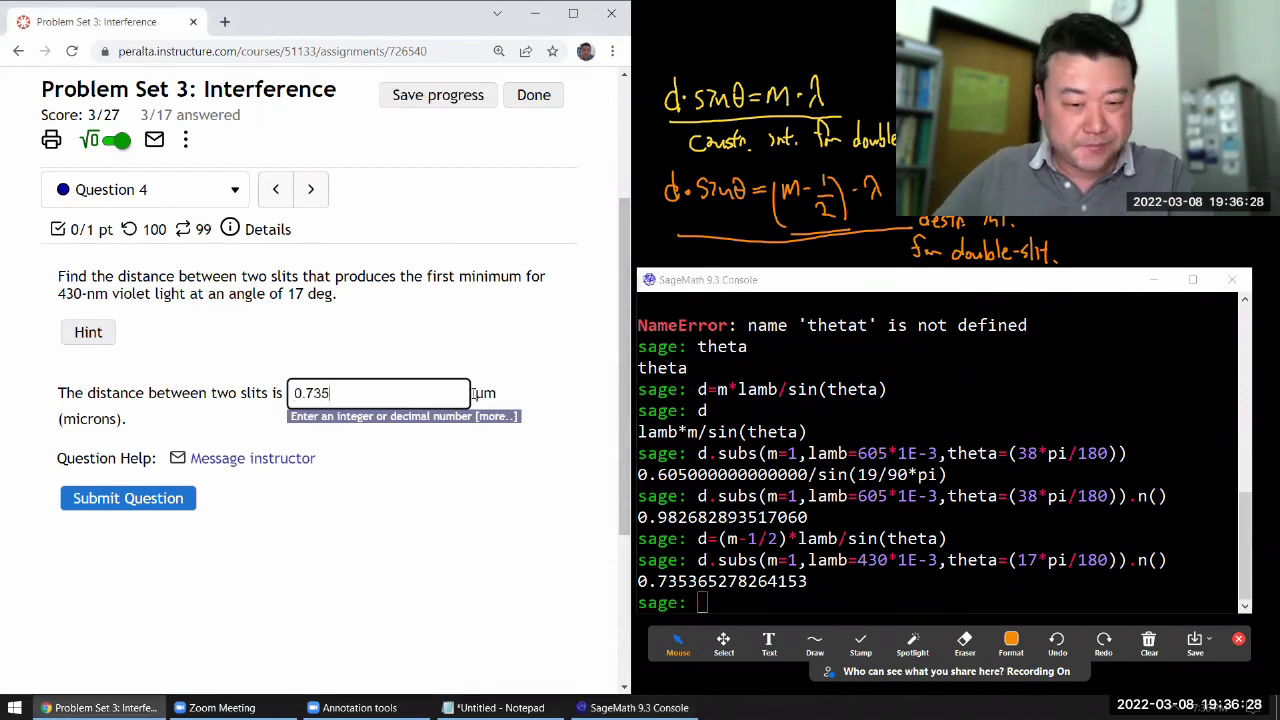
left_click(518, 360)
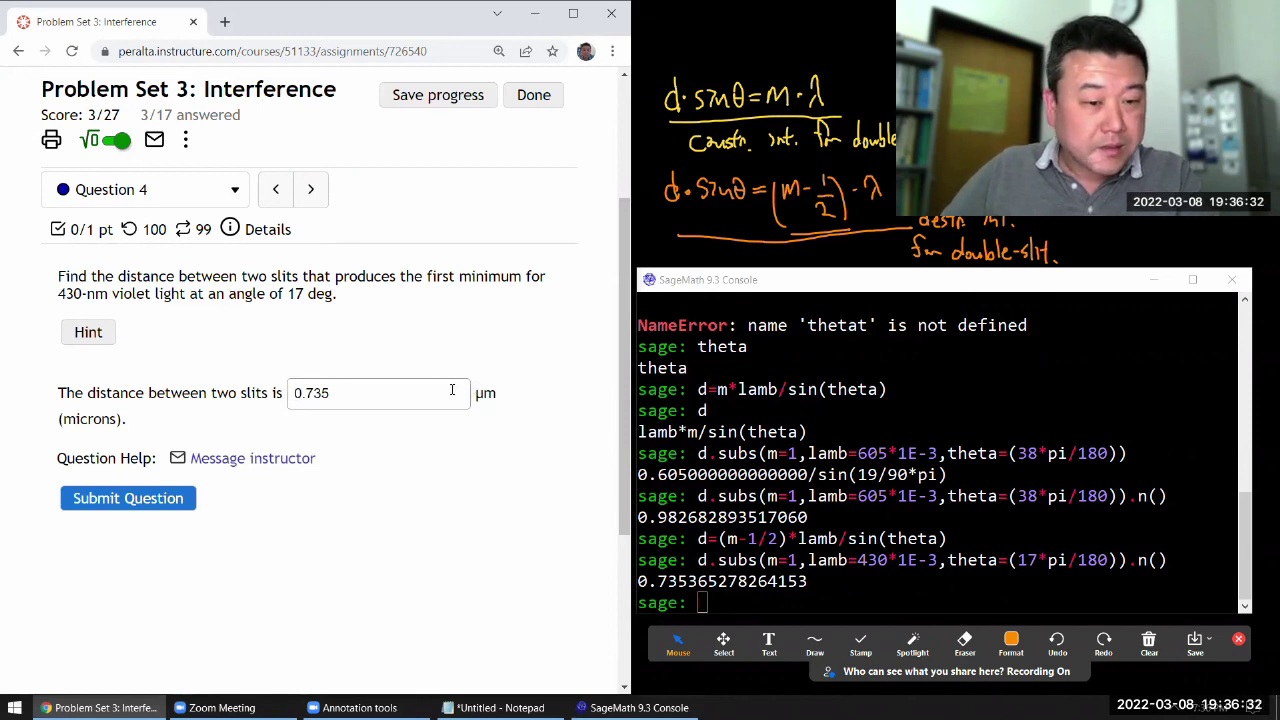
left_click(178, 498)
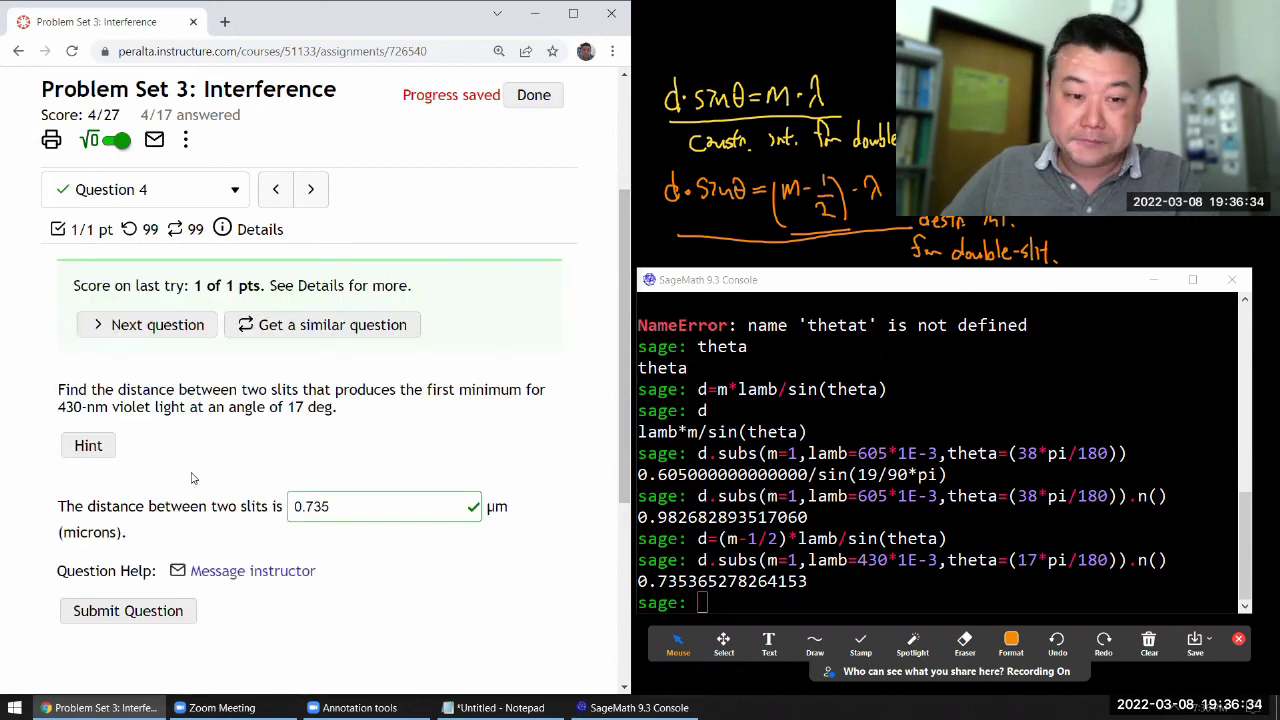
scroll(193, 478, "down", 1)
scroll(194, 476, "up", 1)
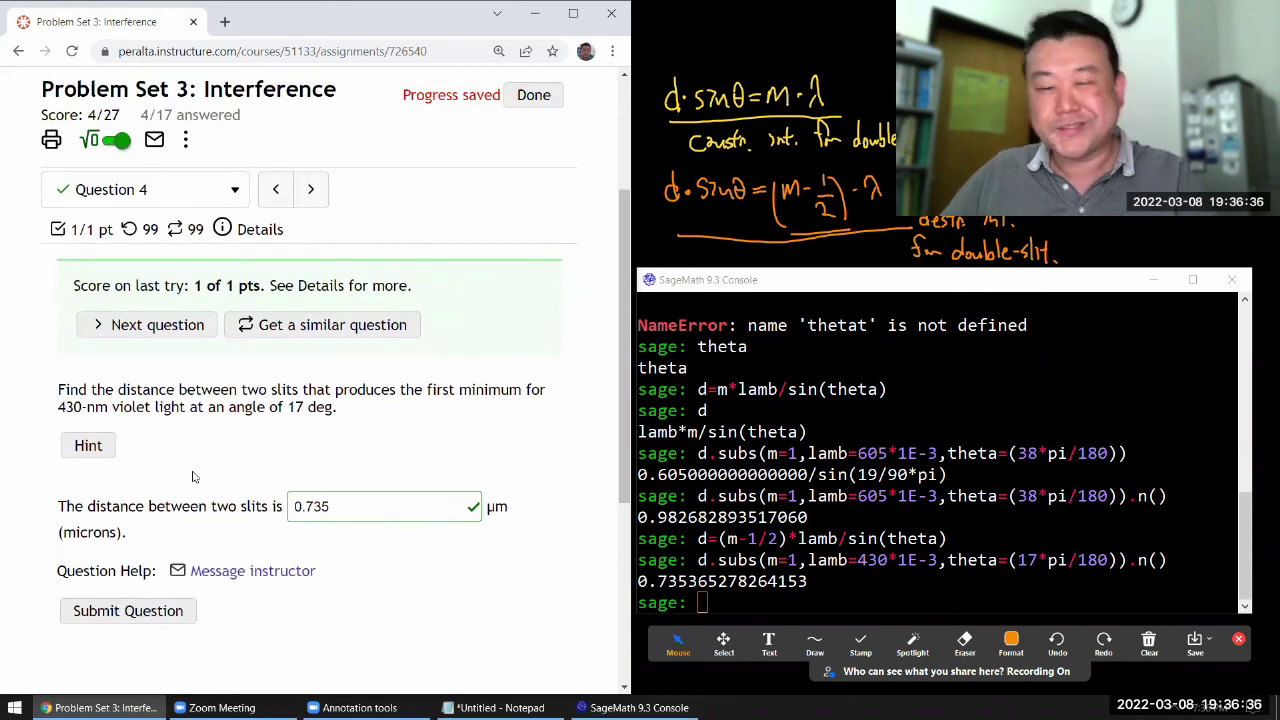